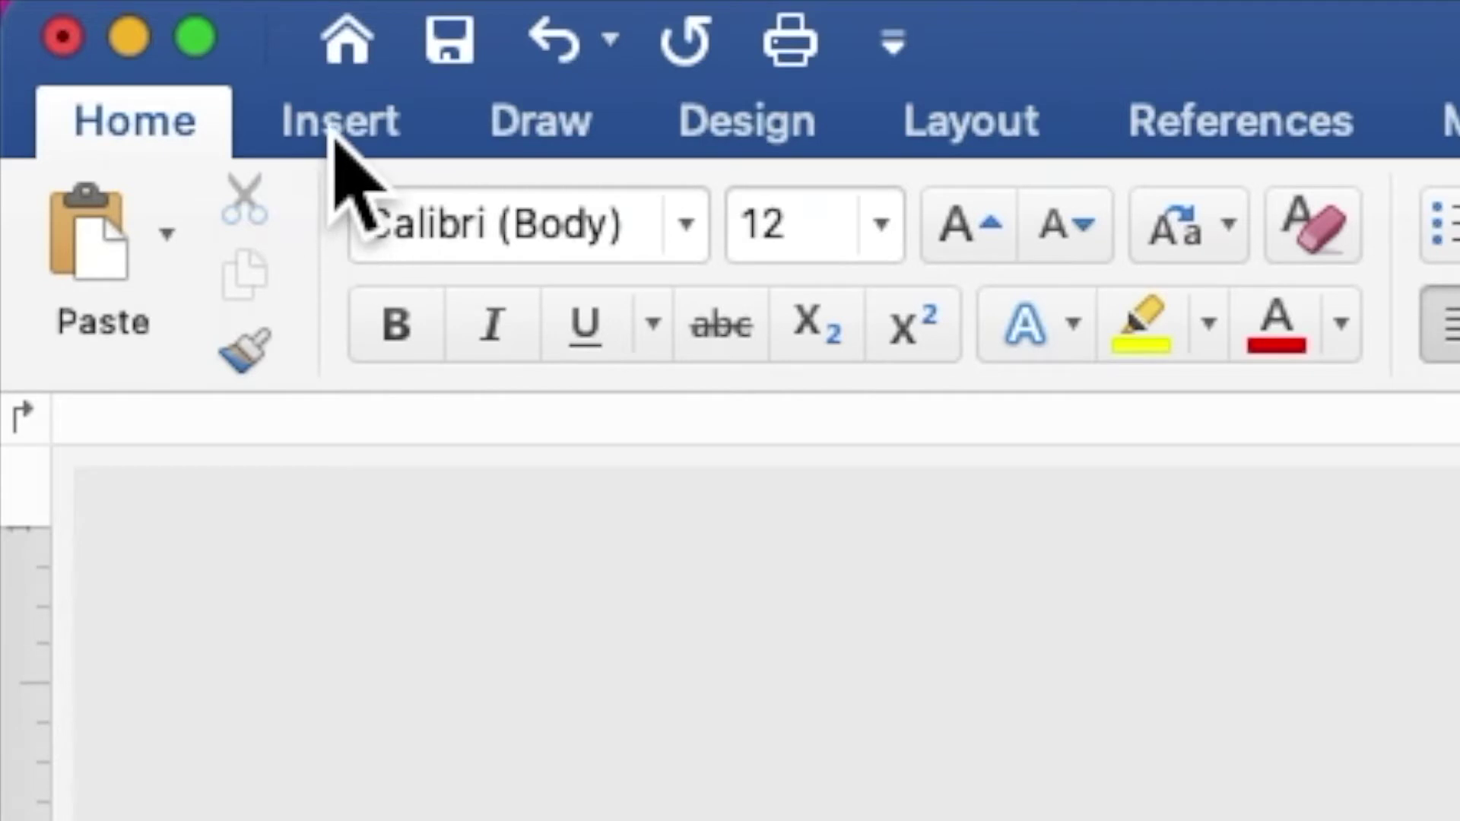
Insert the picture GOLD CROWN WITH PINK BORDER.jpg from the Desktop onto the blank page
left_click(335, 131)
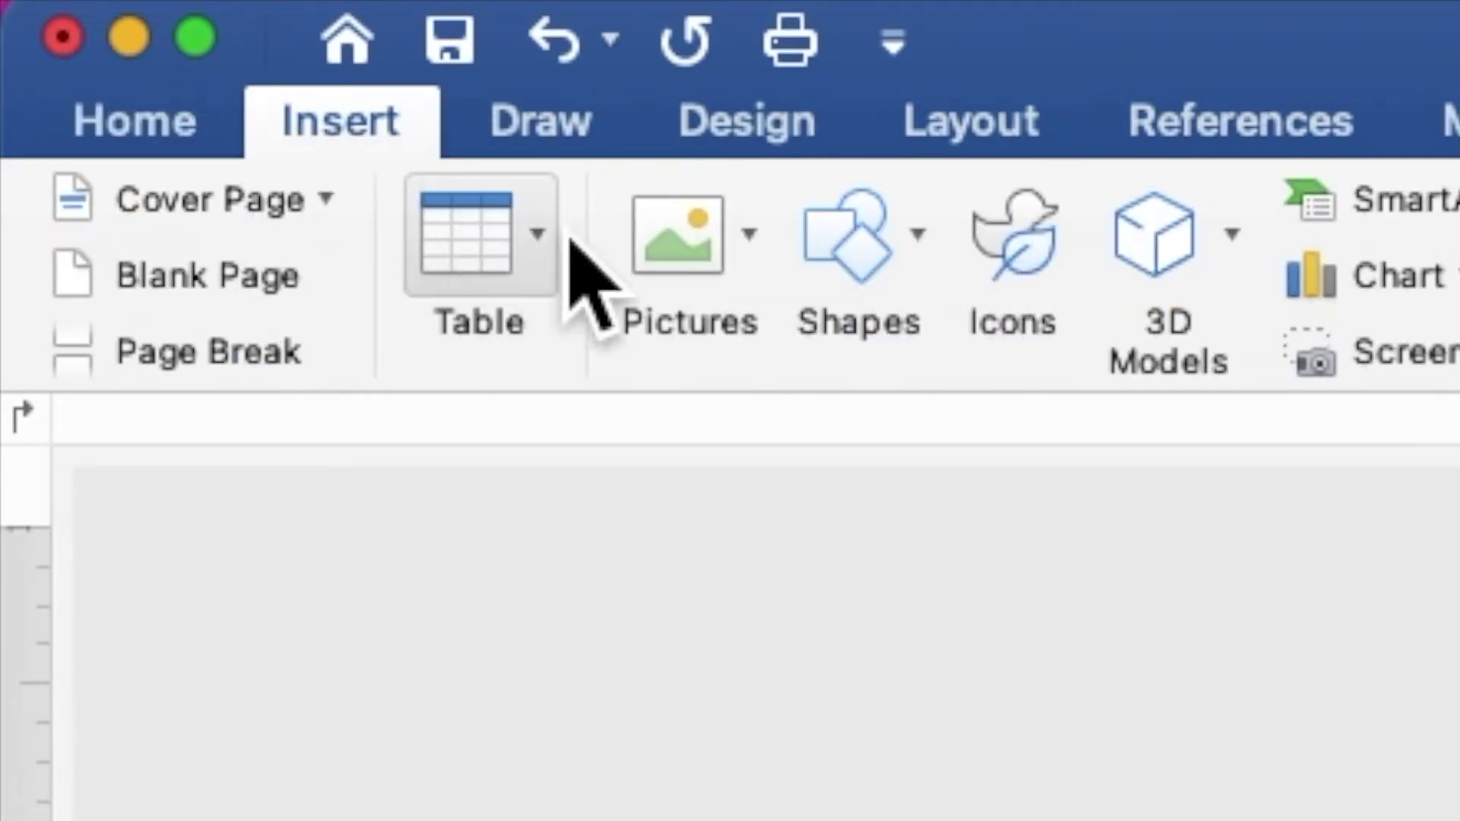
left_click(679, 262)
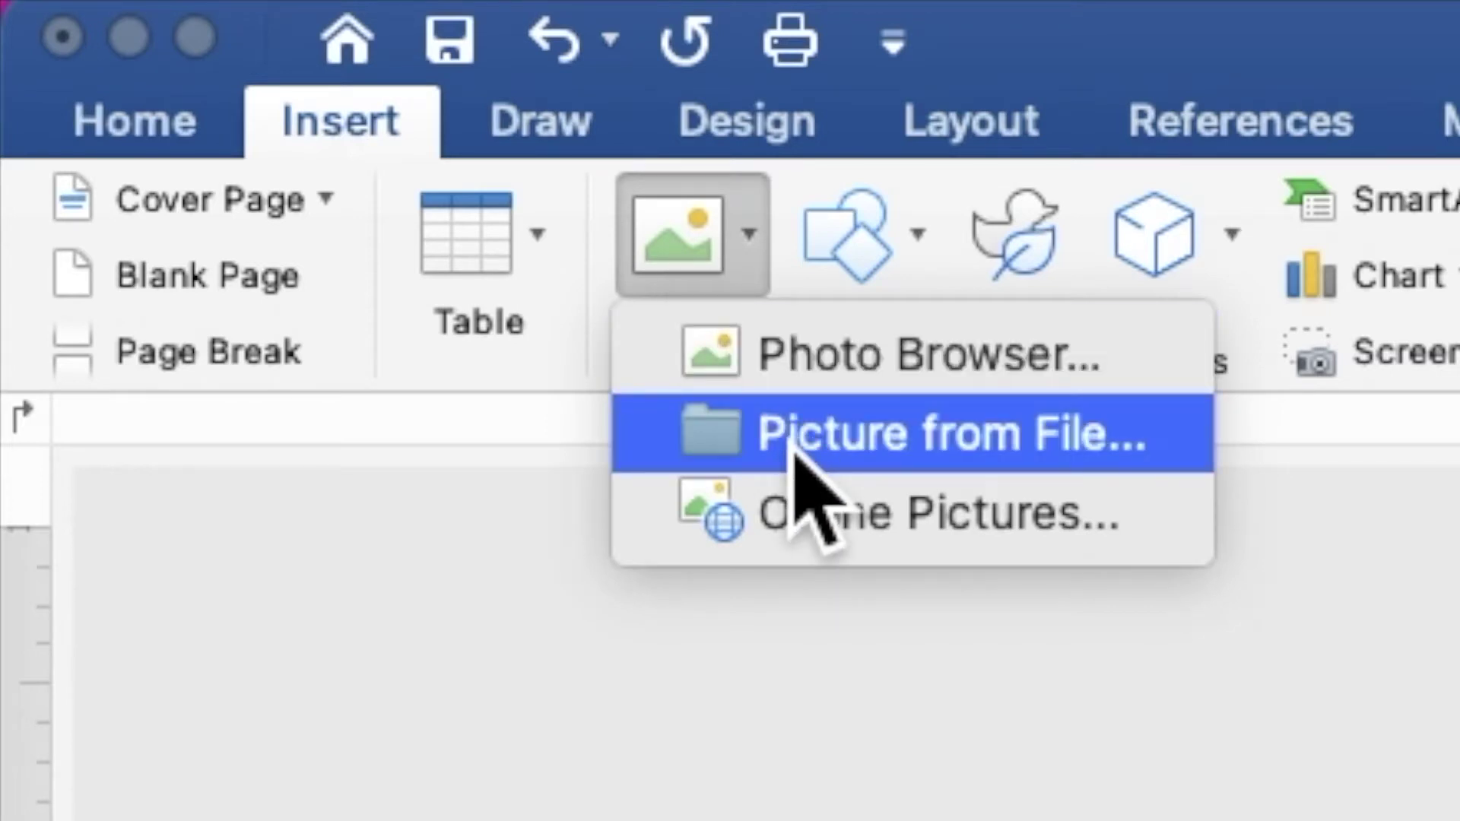
left_click(795, 448)
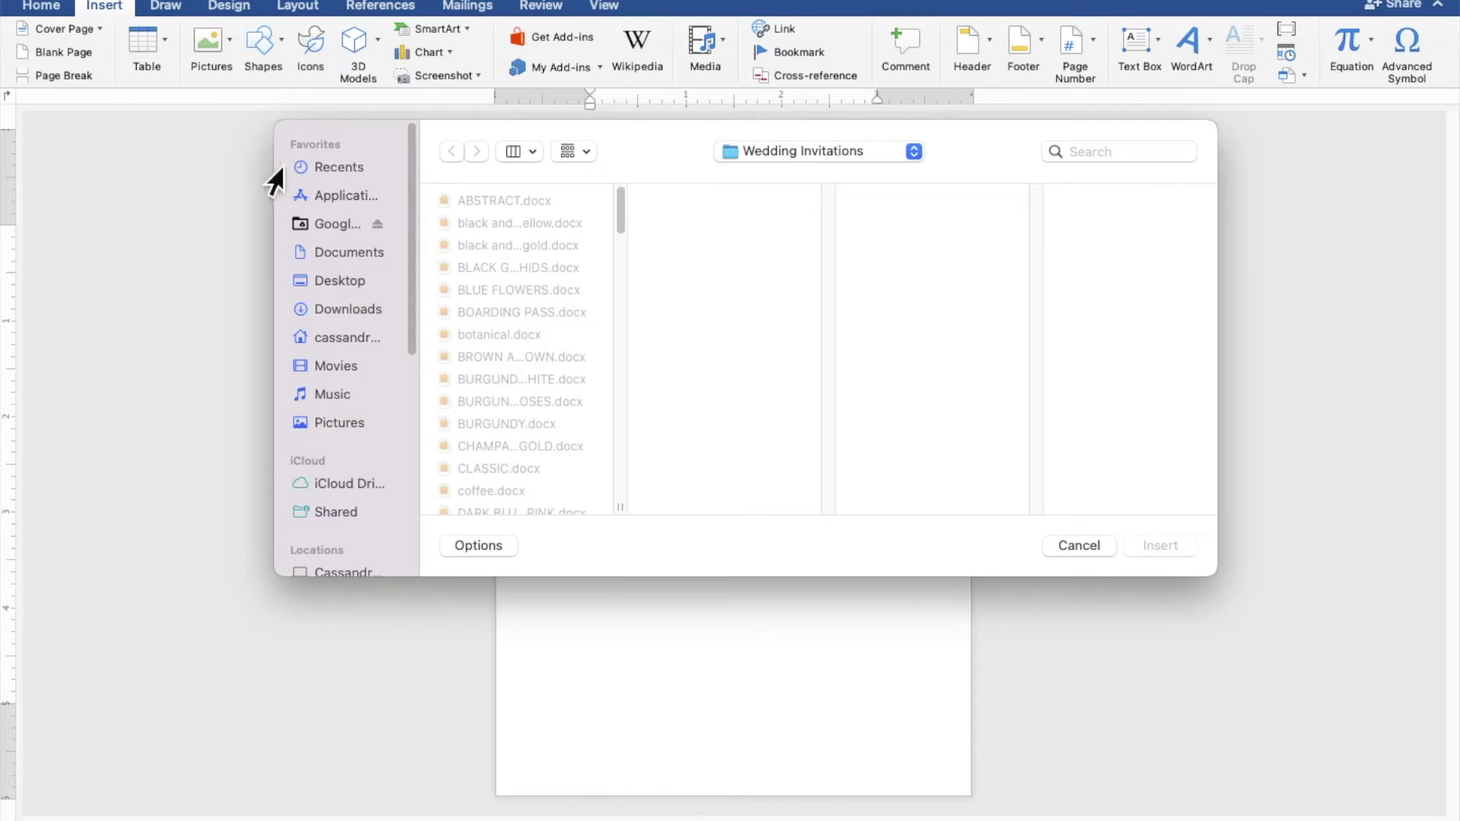
left_click(327, 283)
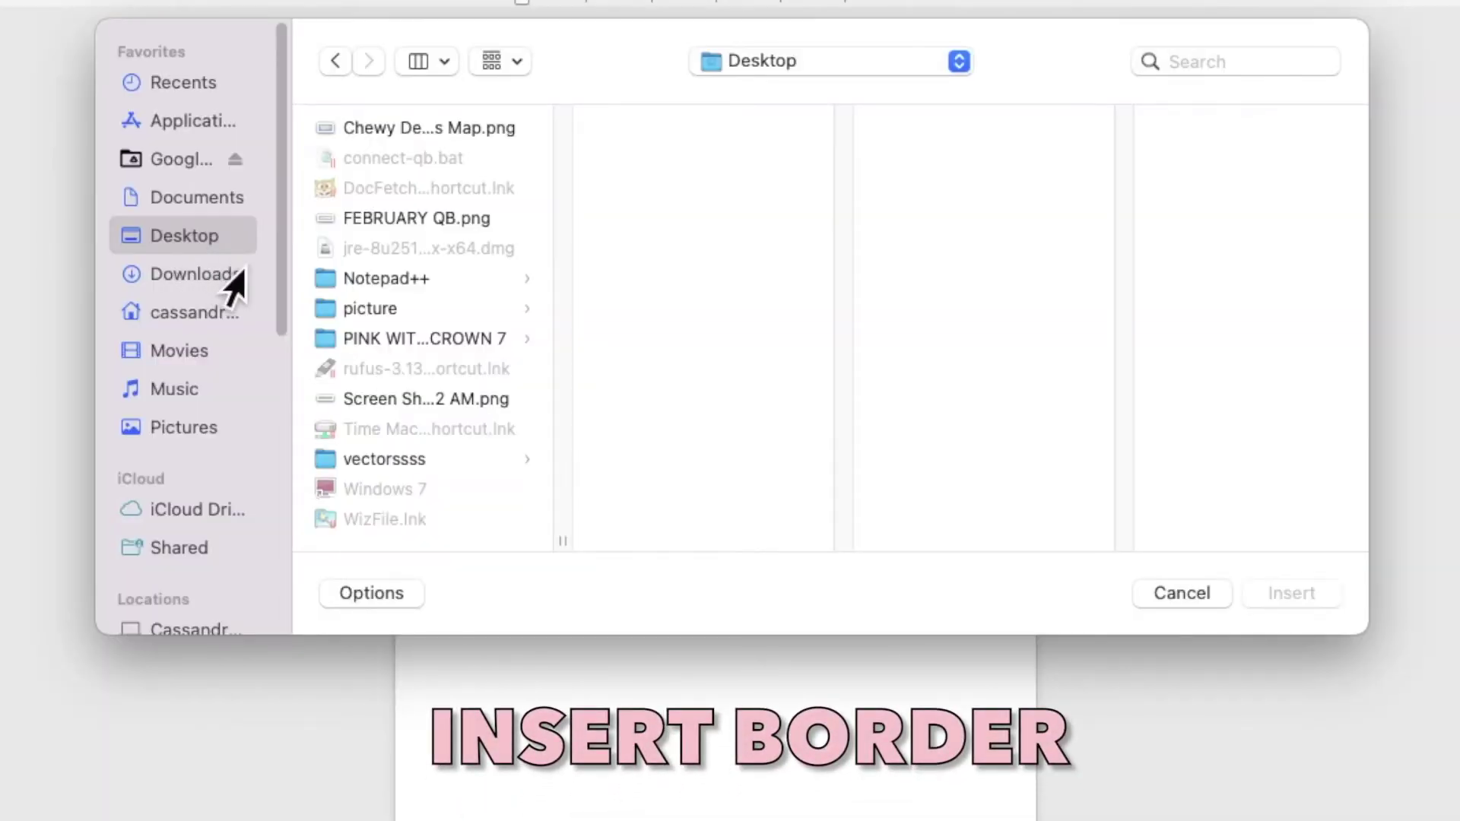
left_click(373, 339)
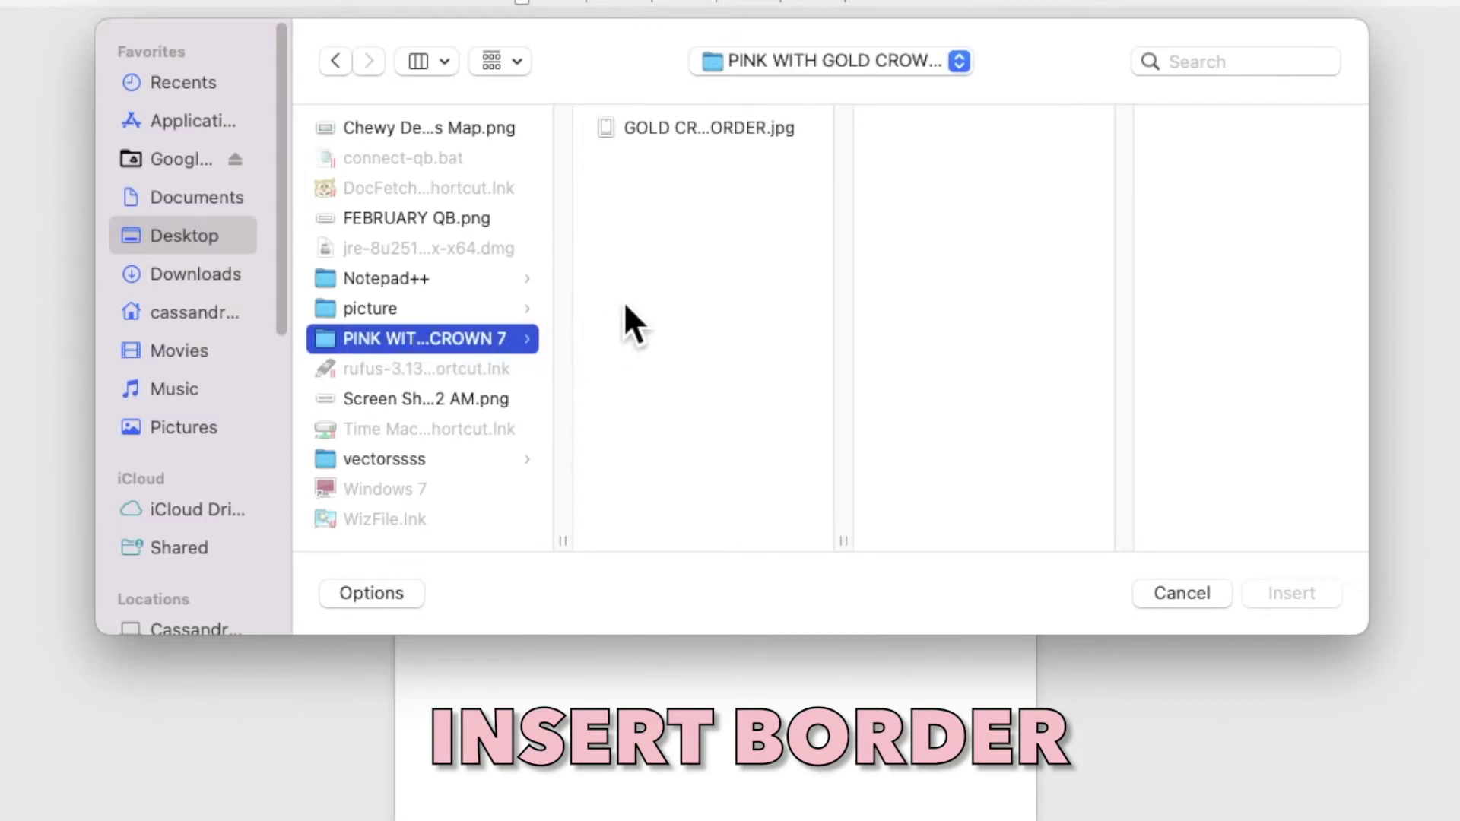
left_click(702, 135)
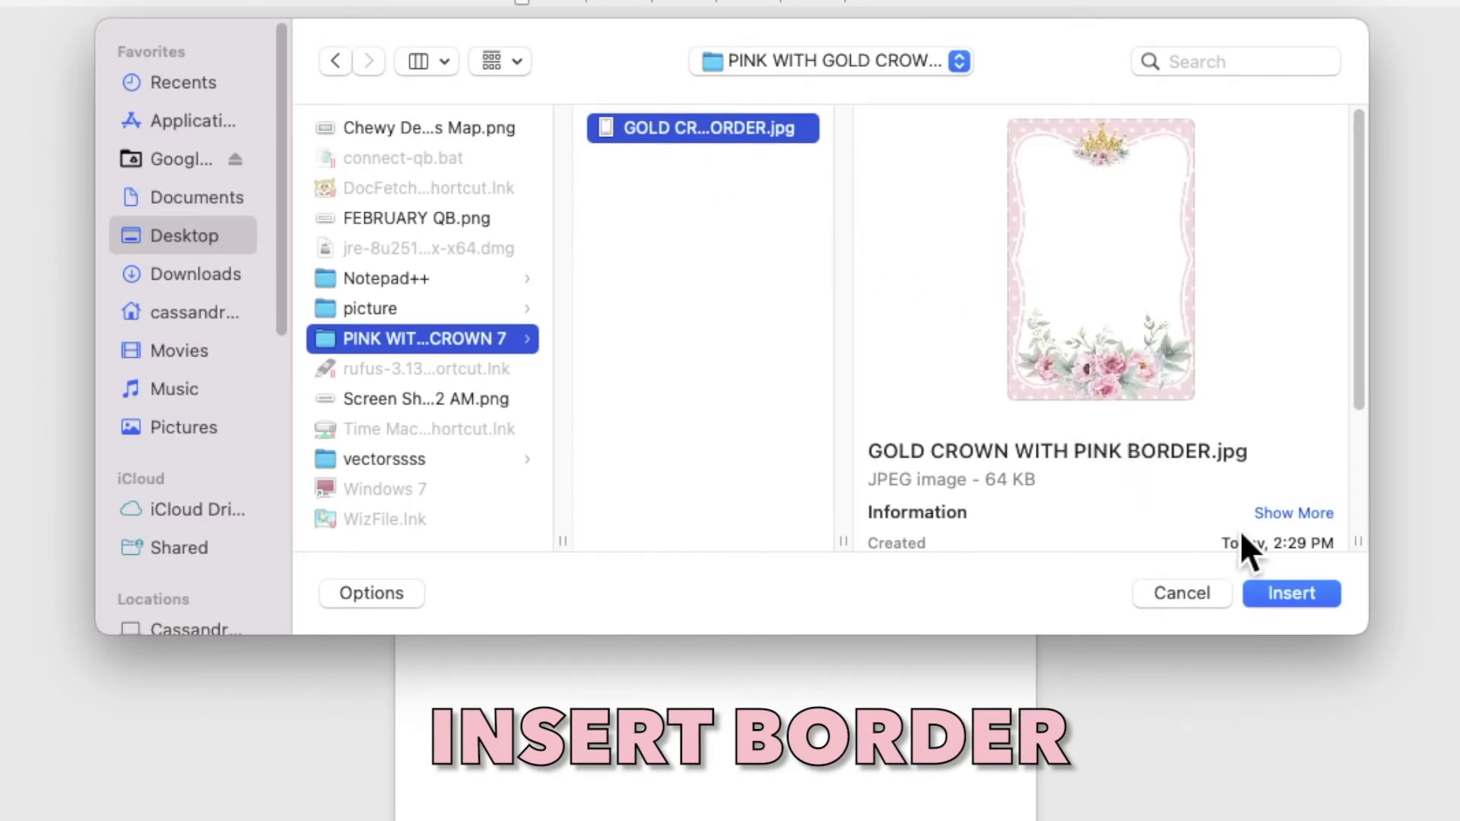
left_click(1285, 593)
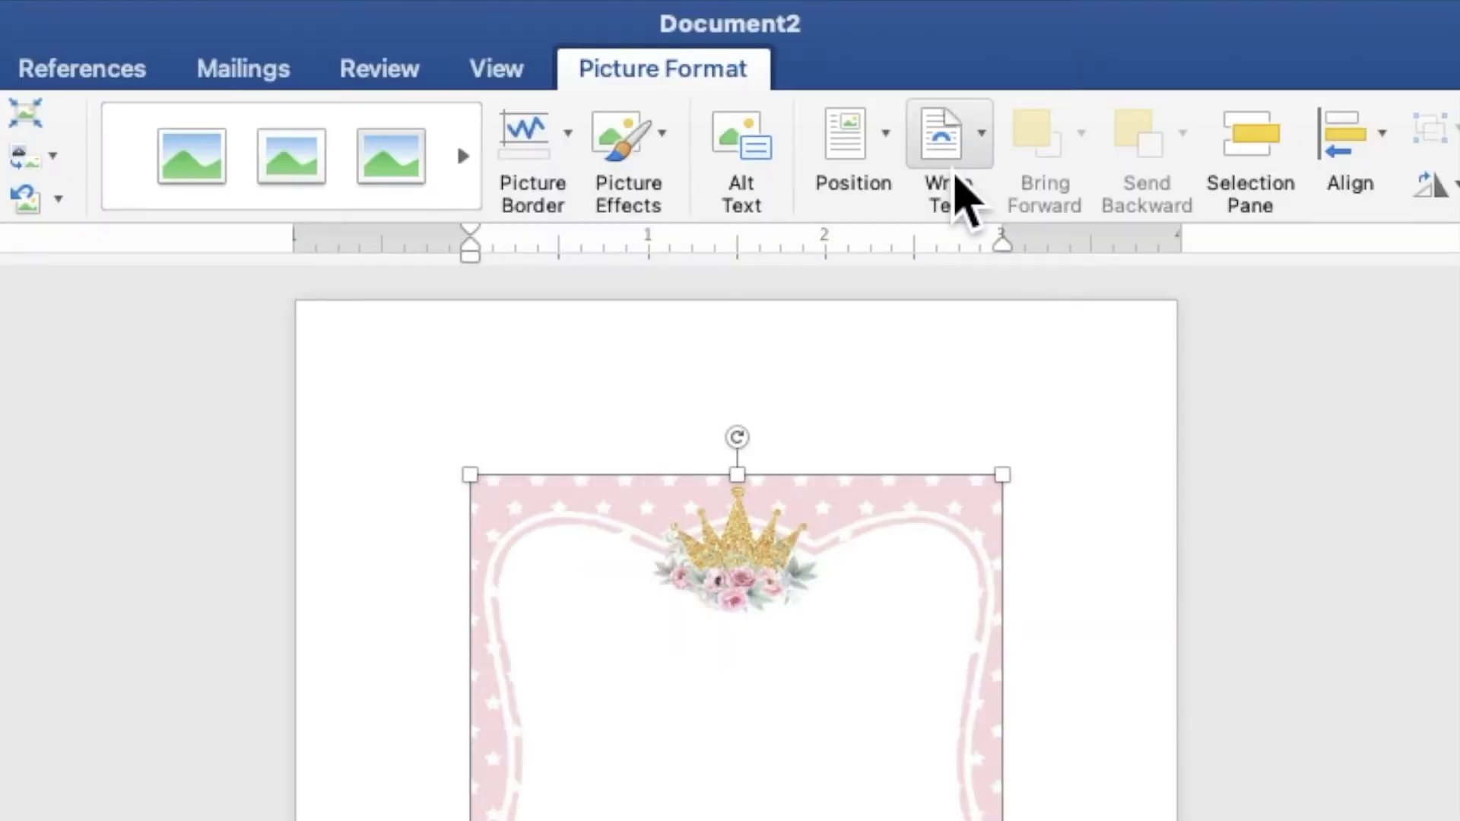
Set the border picture's wrapping to Behind Text and align it to the page's top-left corner
left_click(959, 197)
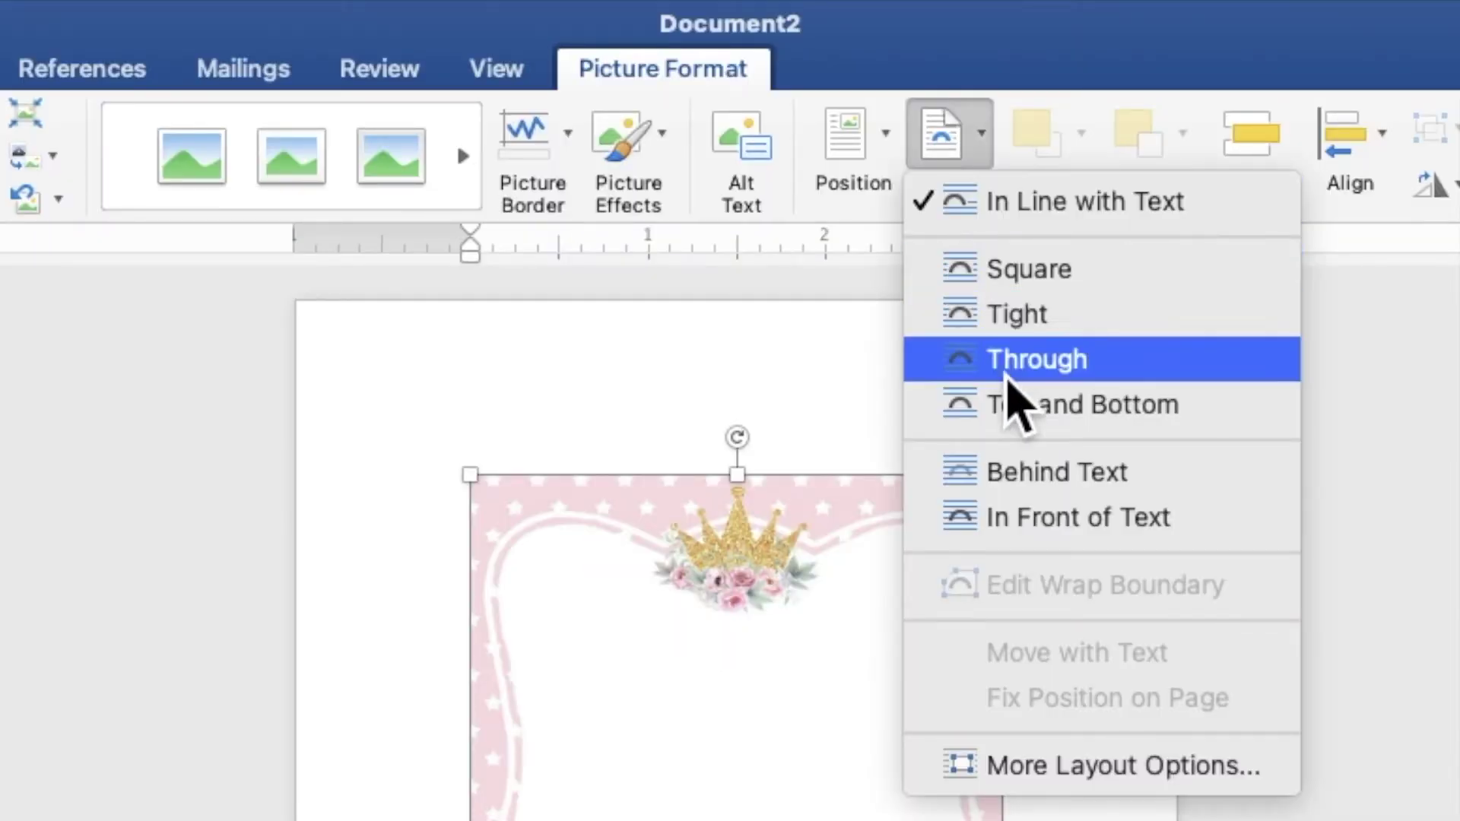
left_click(1032, 472)
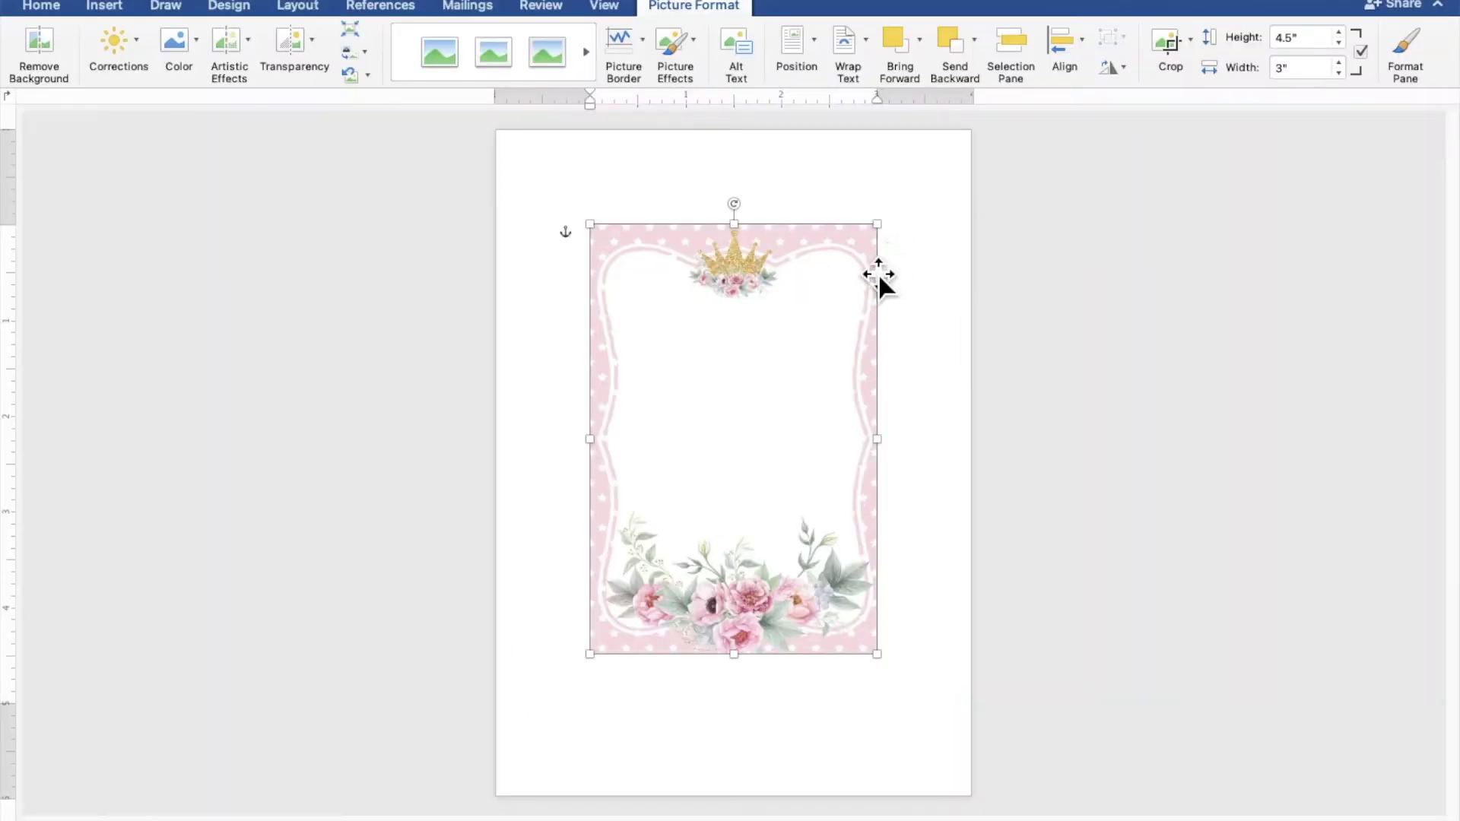
left_click_drag(855, 330, 759, 234)
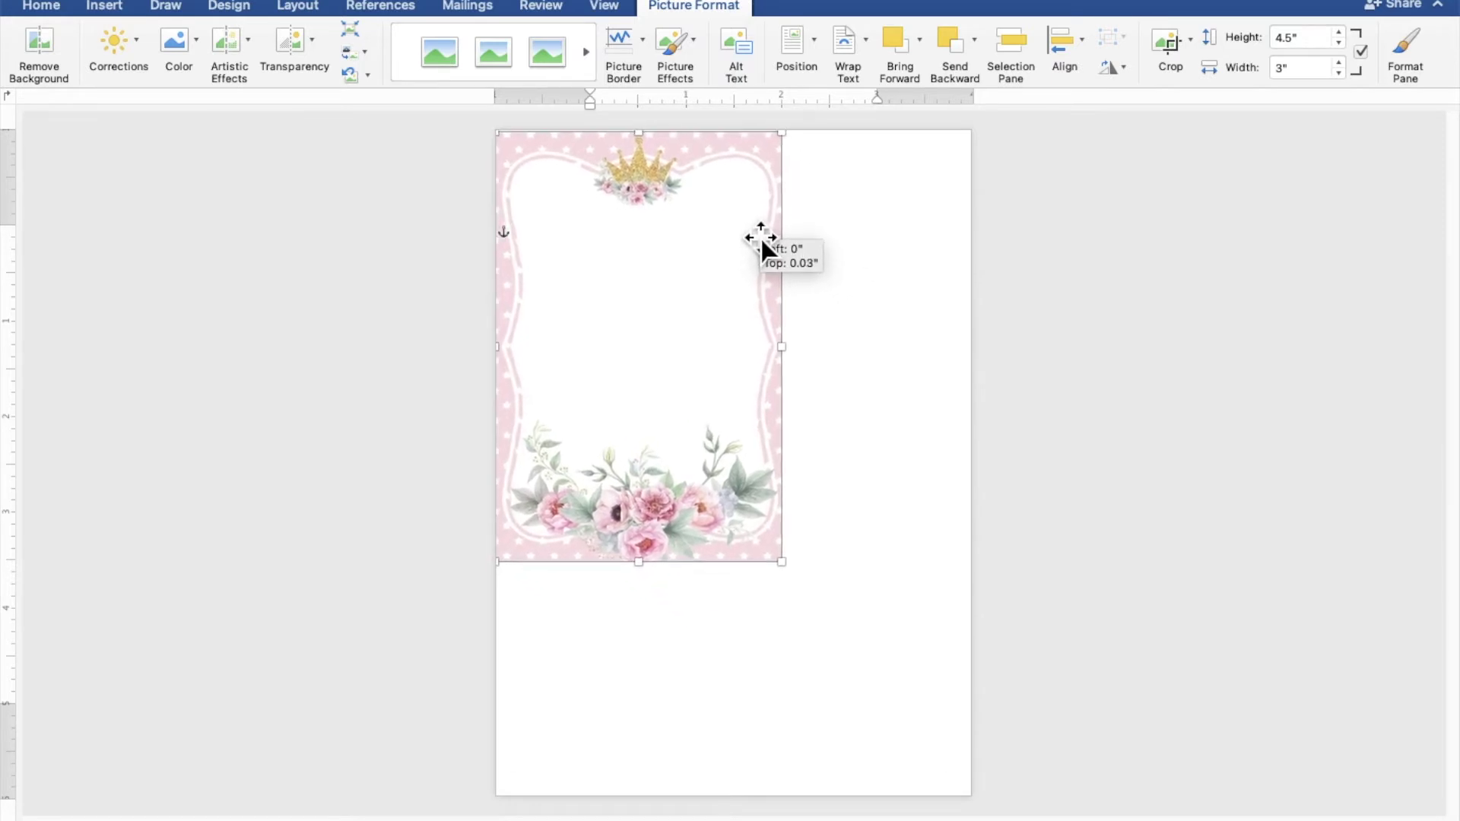
left_click_drag(759, 235, 760, 234)
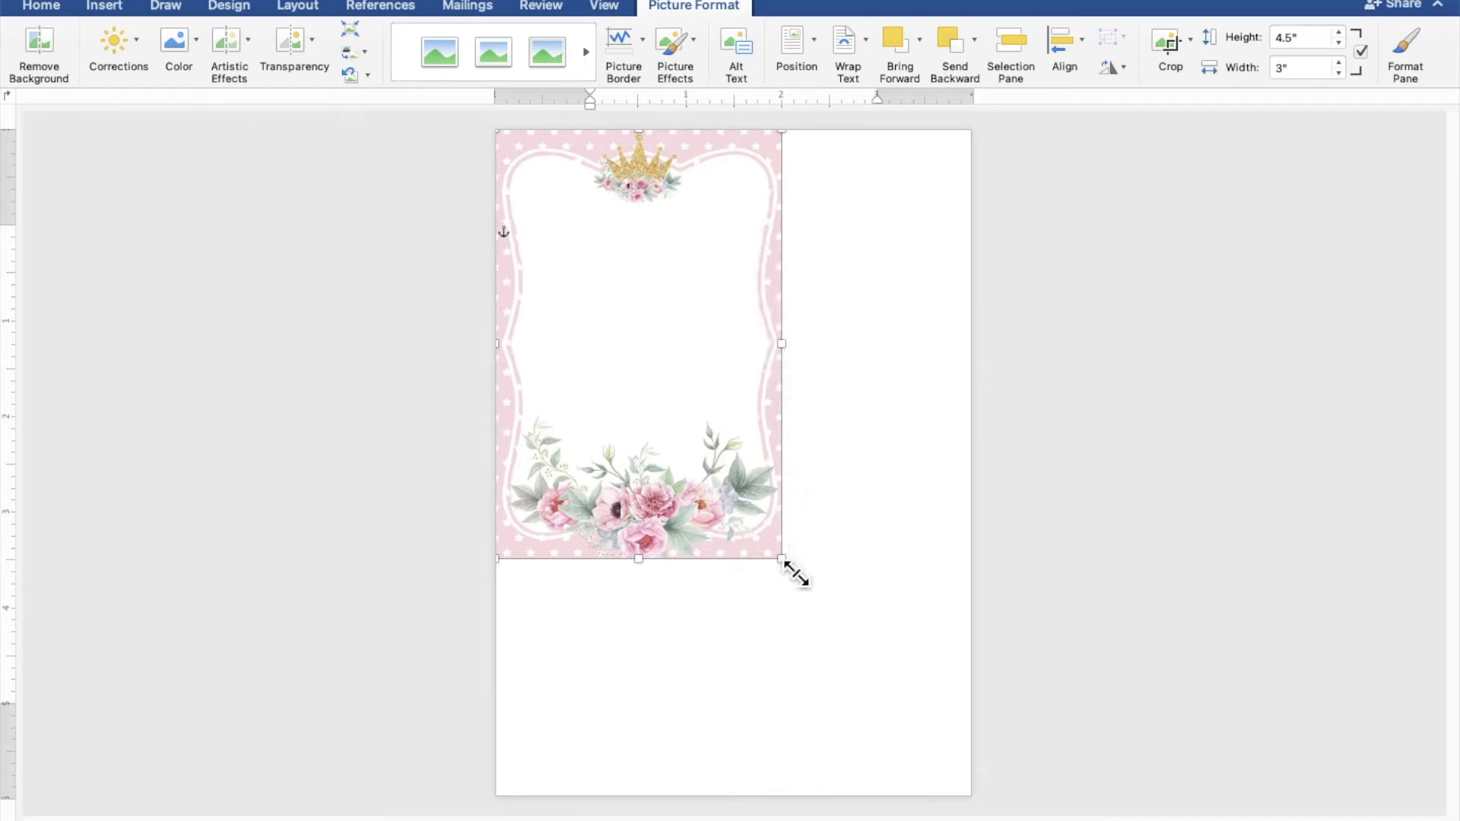
Enlarge the border picture to 7.02 inches tall and 5 inches wide
left_click_drag(793, 575, 952, 795)
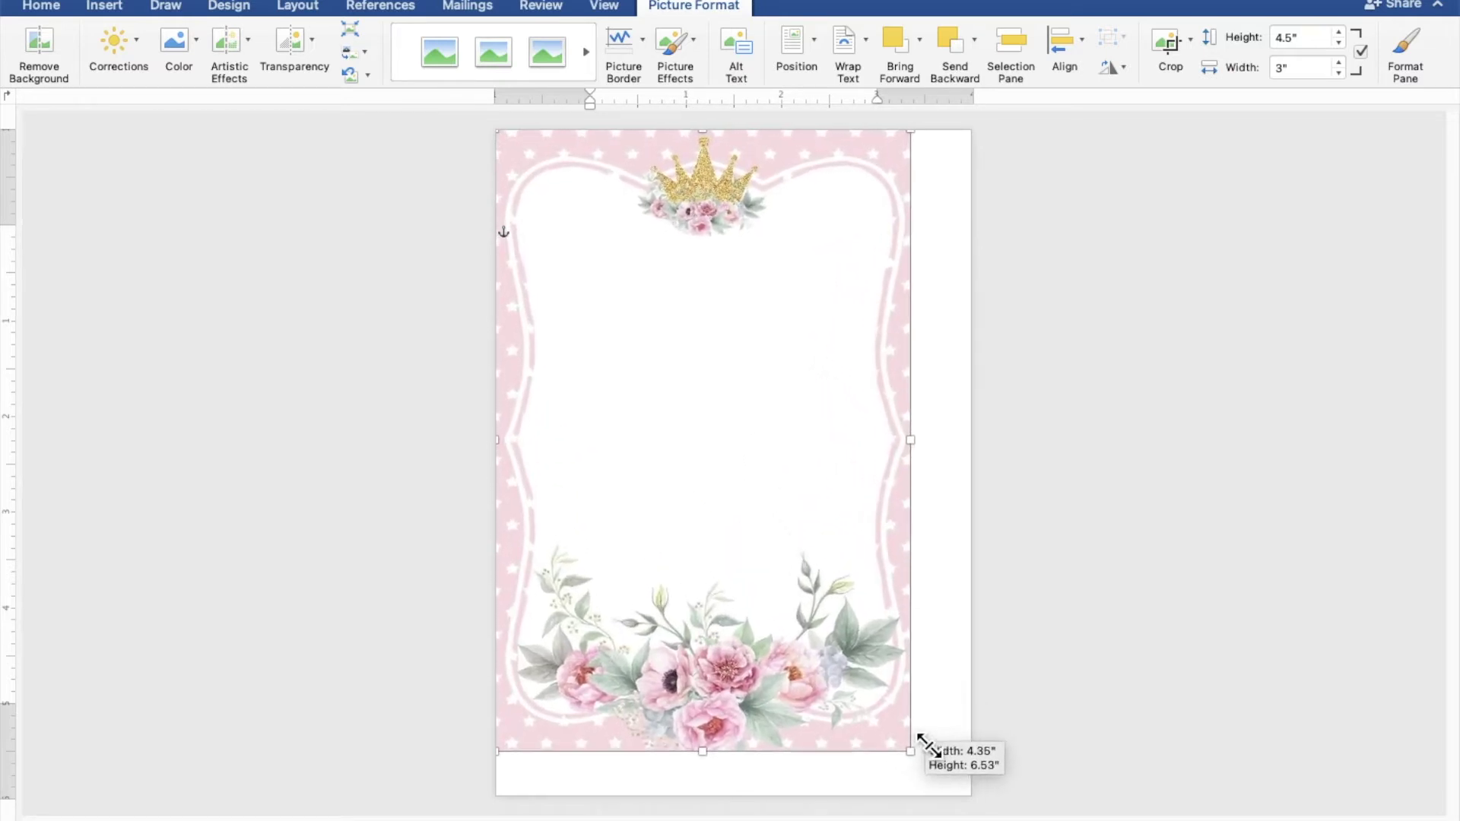
left_click_drag(952, 795, 954, 798)
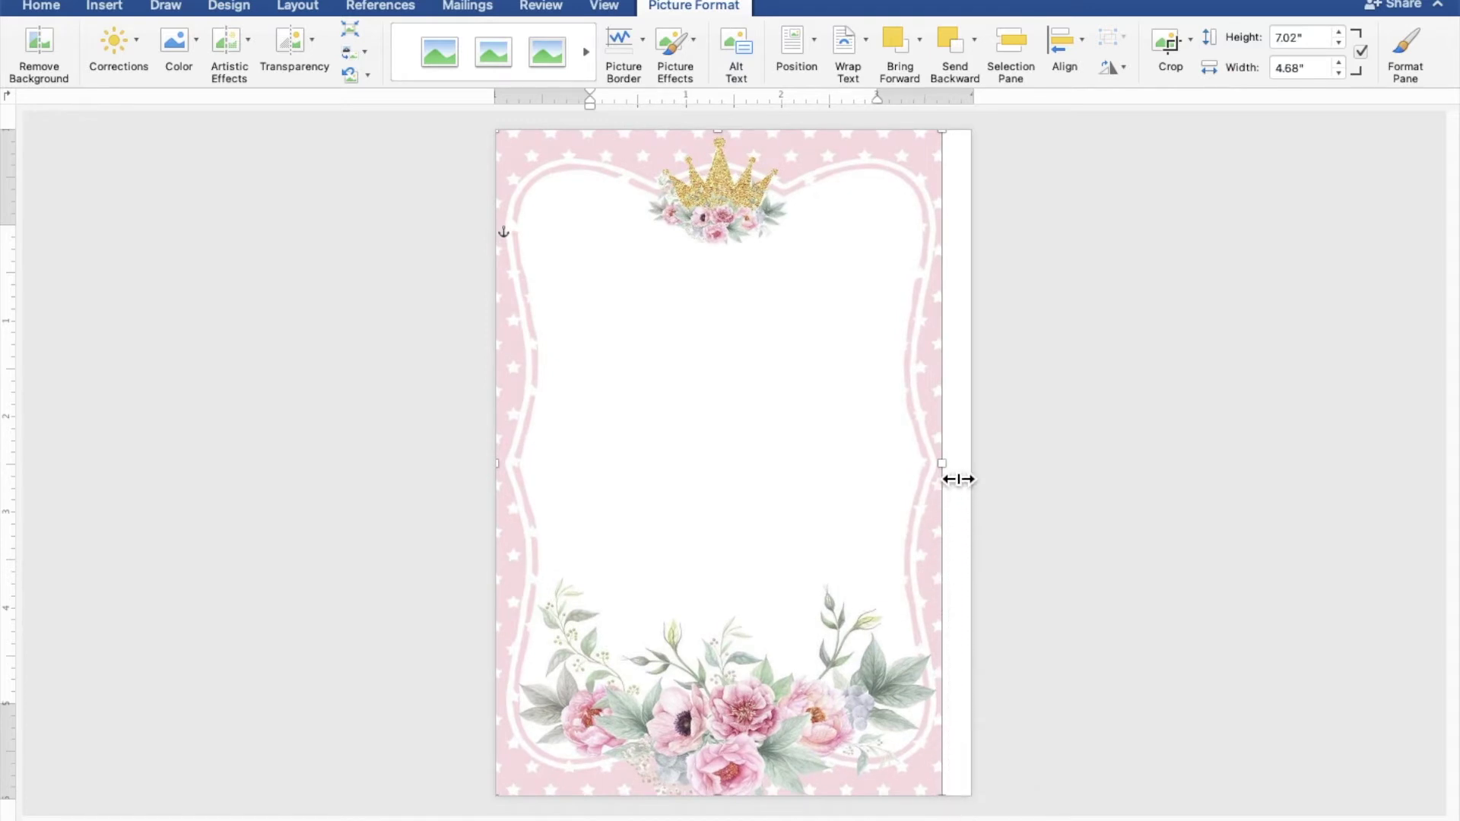
left_click_drag(958, 479, 984, 480)
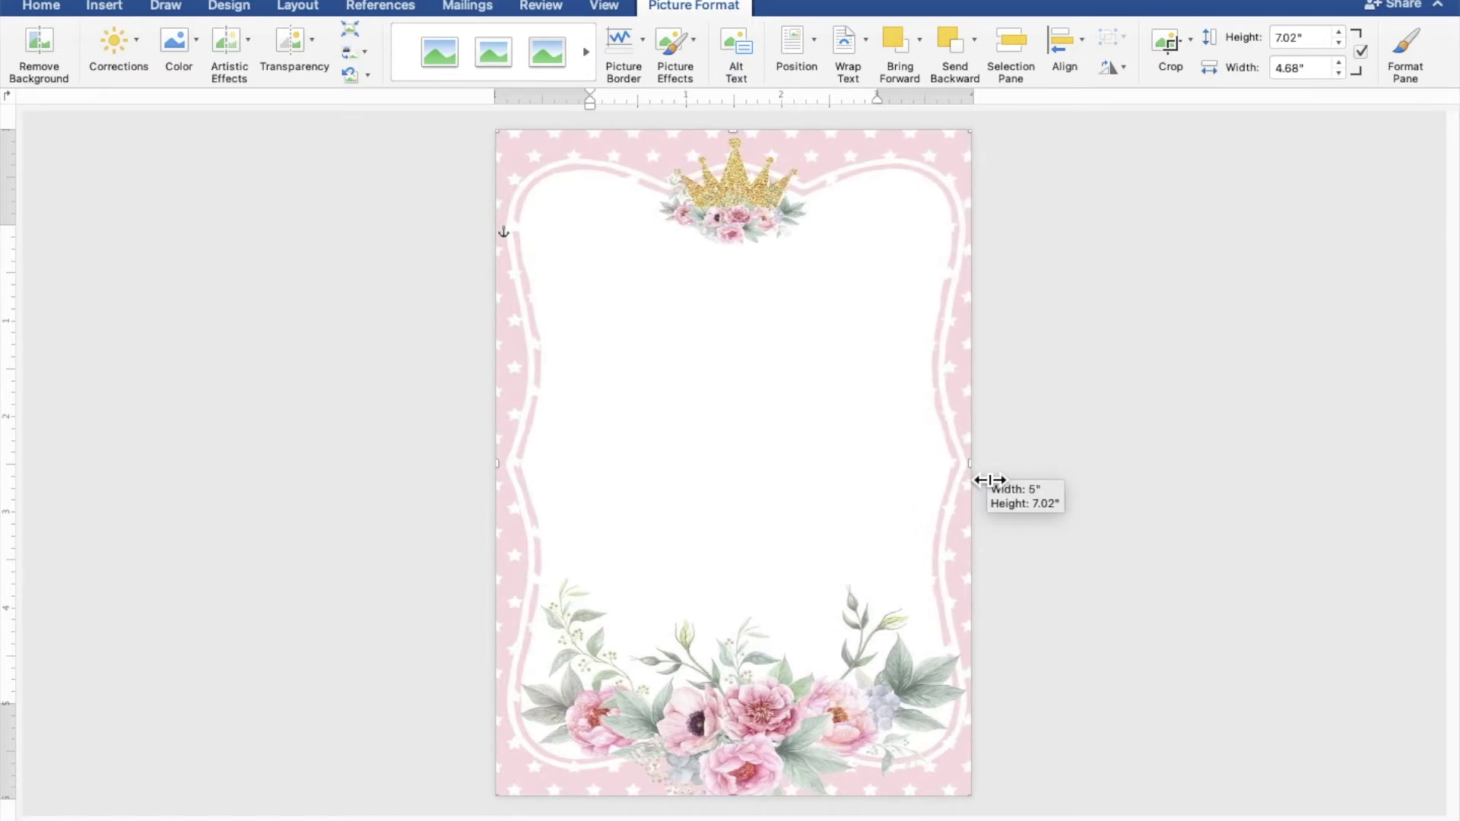
left_click_drag(984, 480, 977, 473)
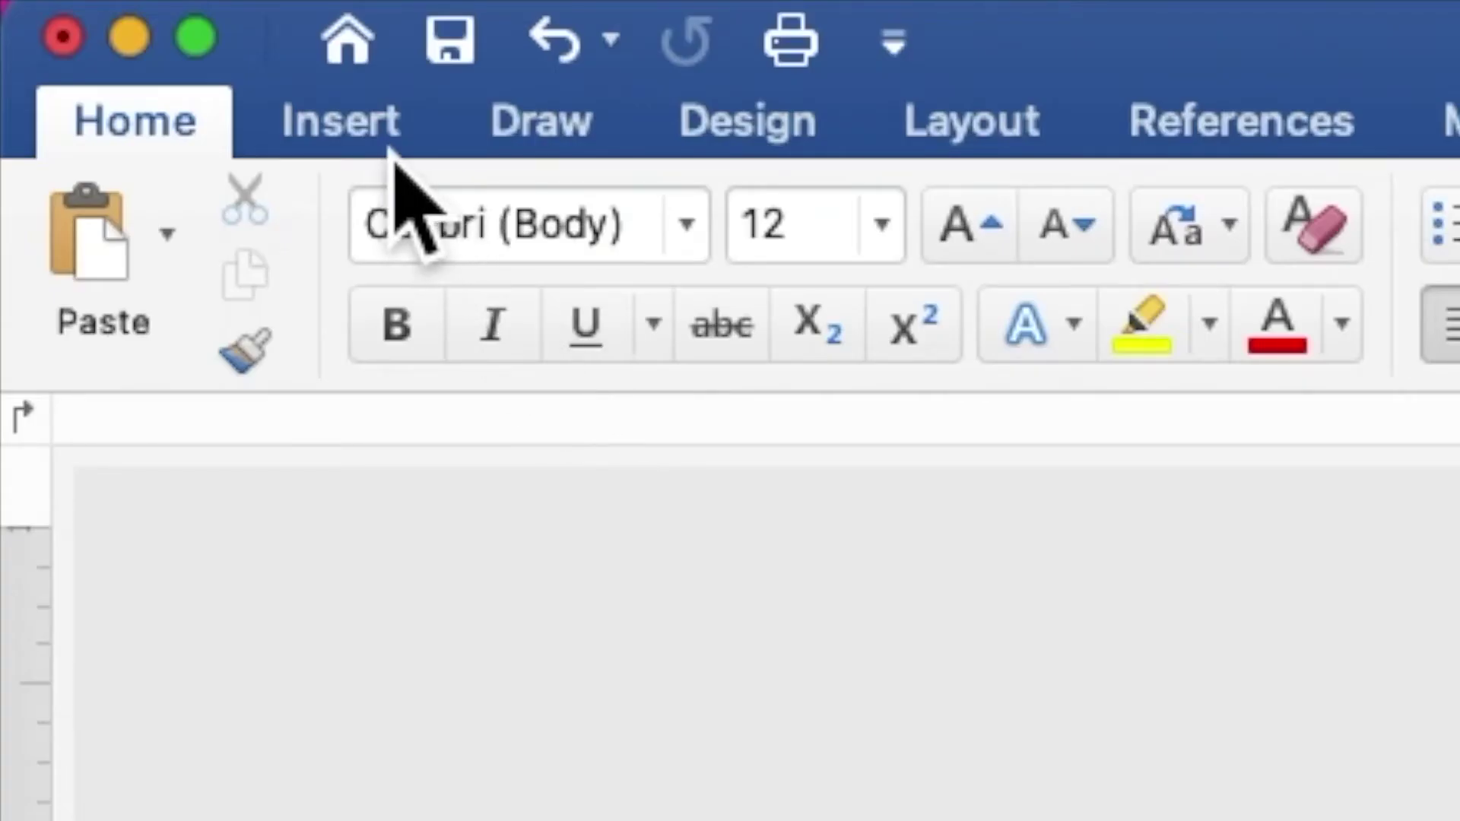
Draw a 3.83 by 4.4 inch rectangle over the white centre of the border
left_click(390, 152)
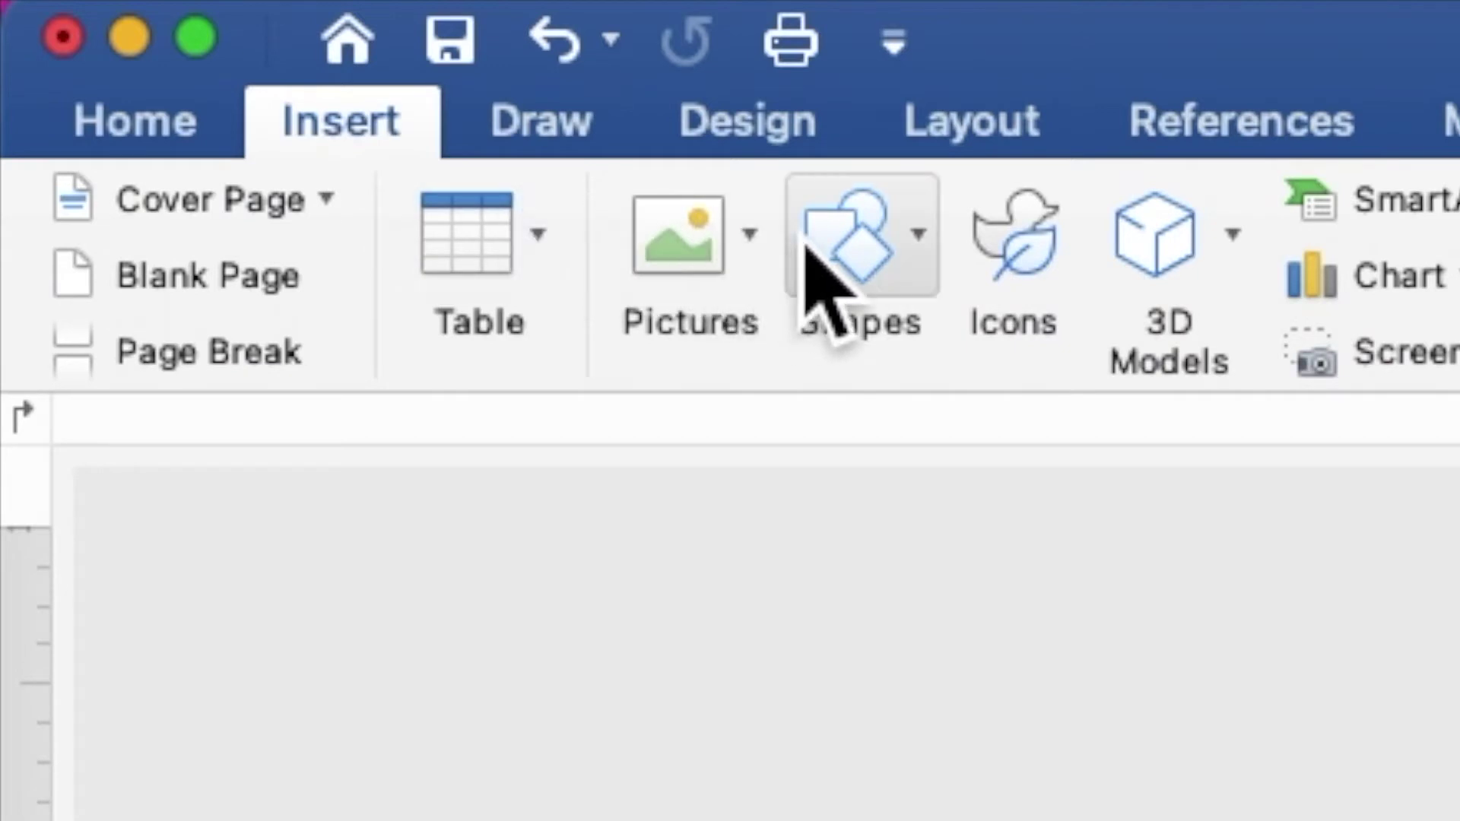
left_click(851, 255)
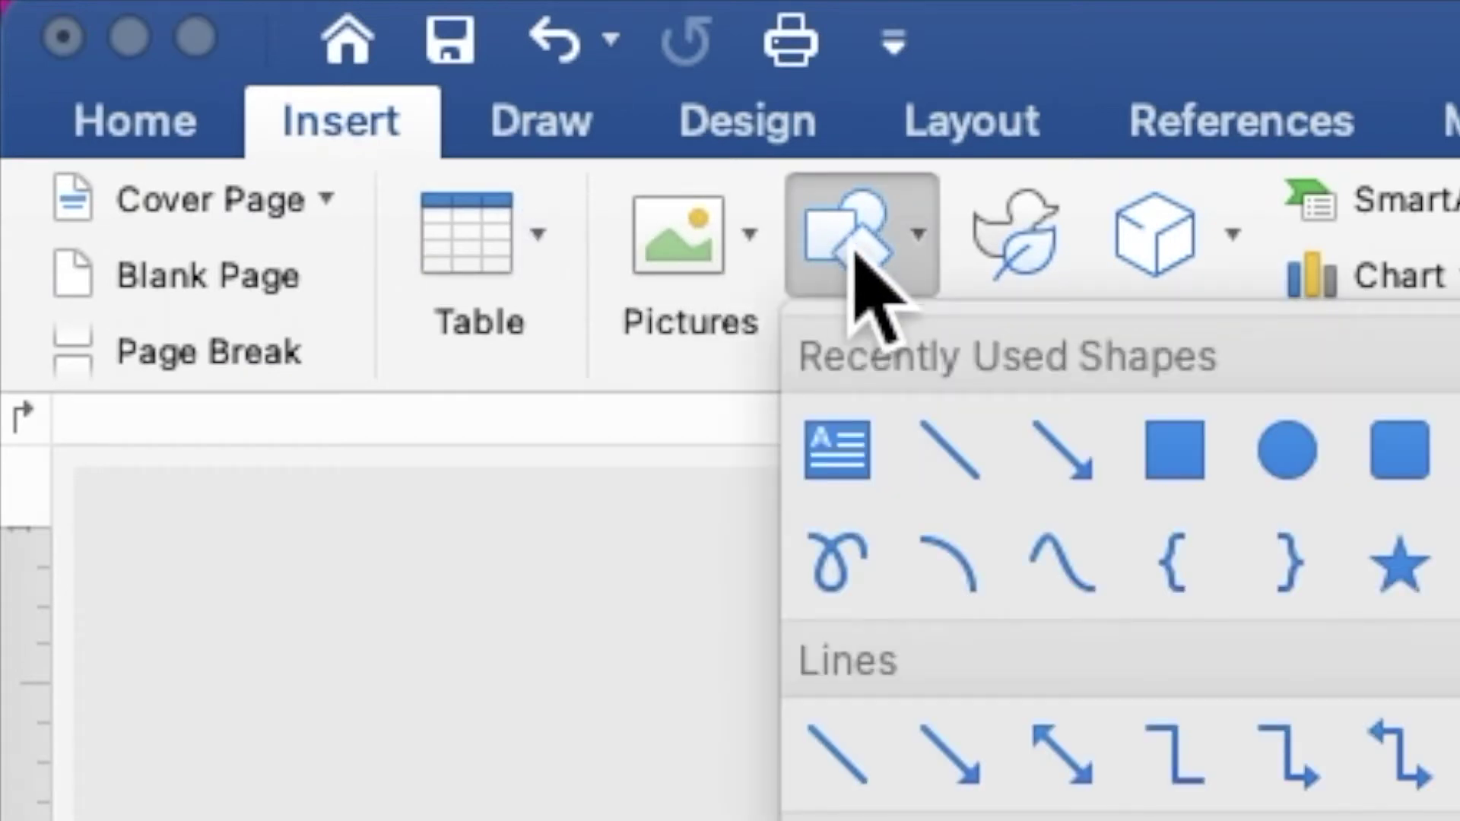
left_click(1174, 456)
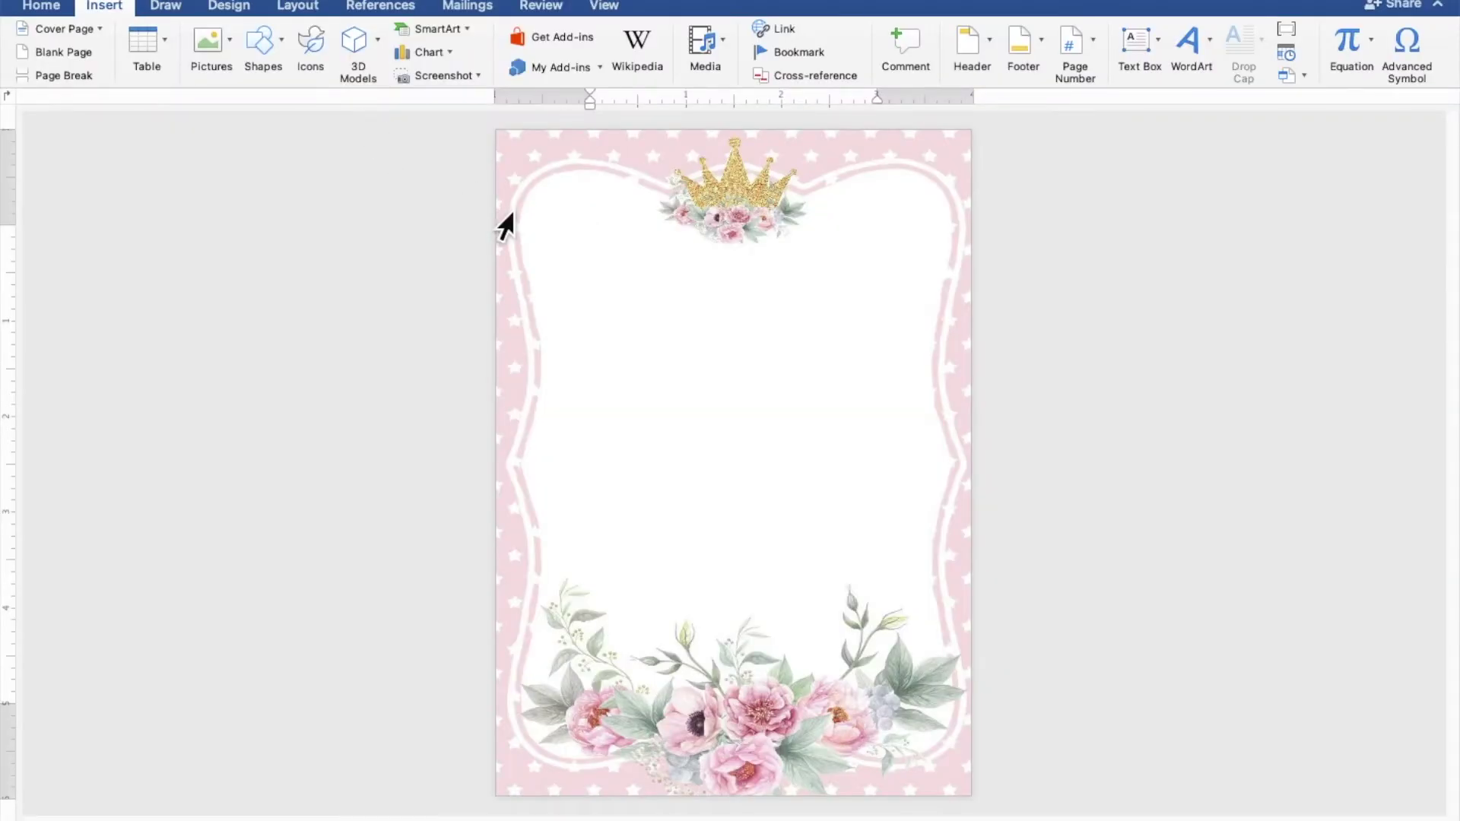
mouse_move(563, 233)
left_mouse_down()
mouse_move(801, 628)
mouse_move(945, 669)
left_mouse_up()
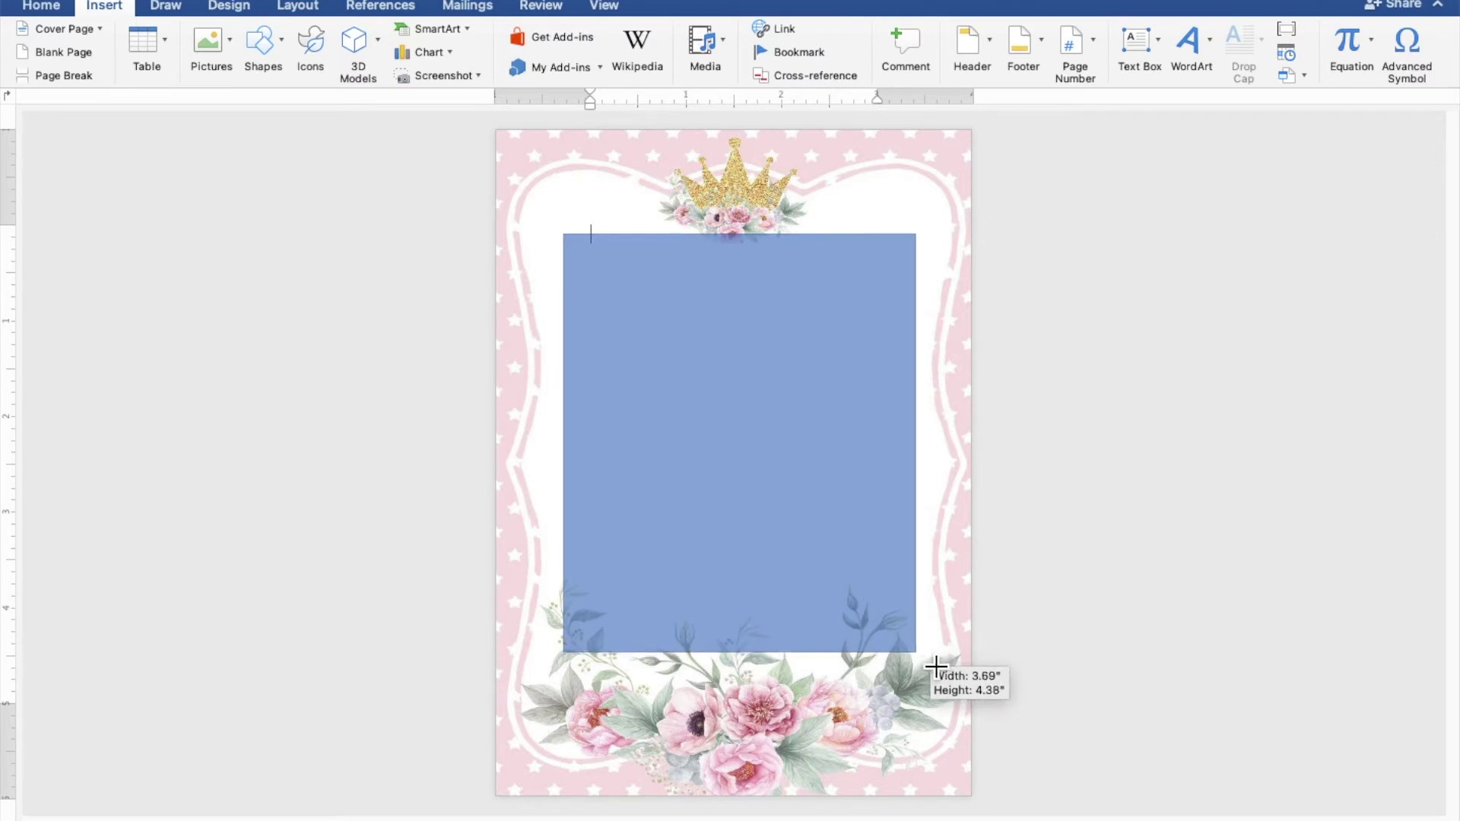
left_click_drag(944, 669, 945, 669)
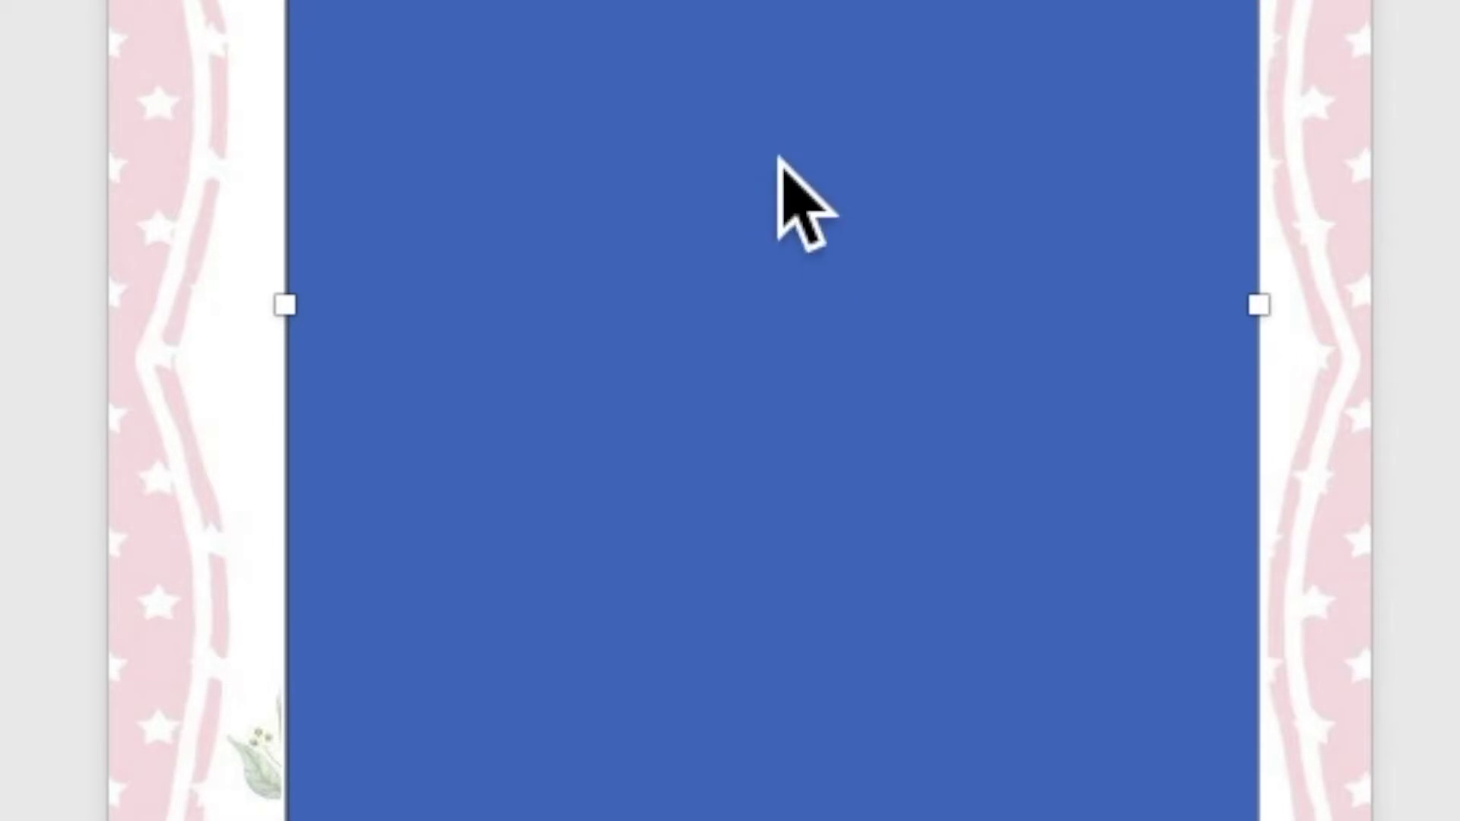
right_click(749, 390)
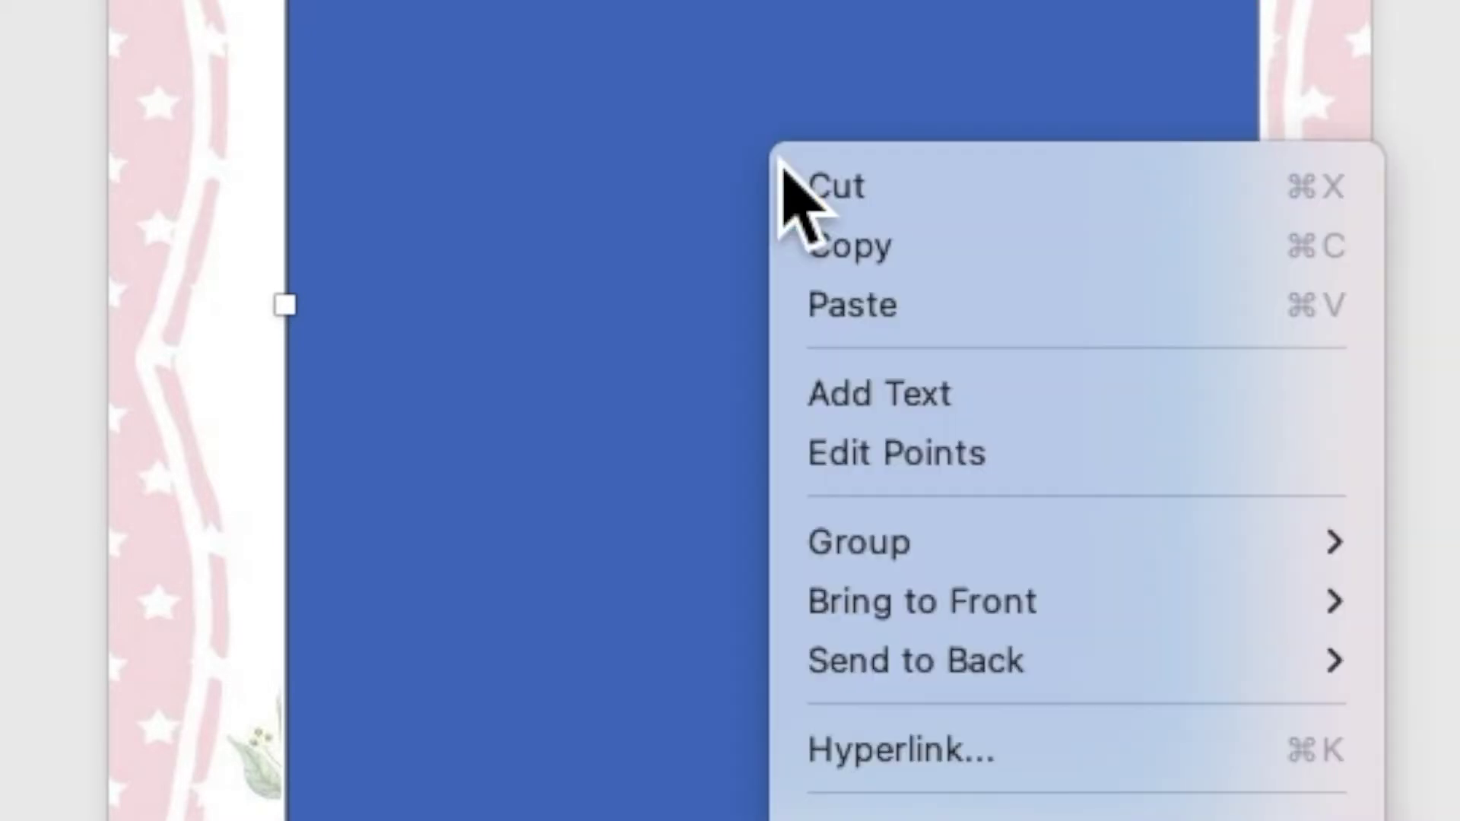
Type OUR PRINCESS in the rectangle, followed by a blank line
left_click(880, 412)
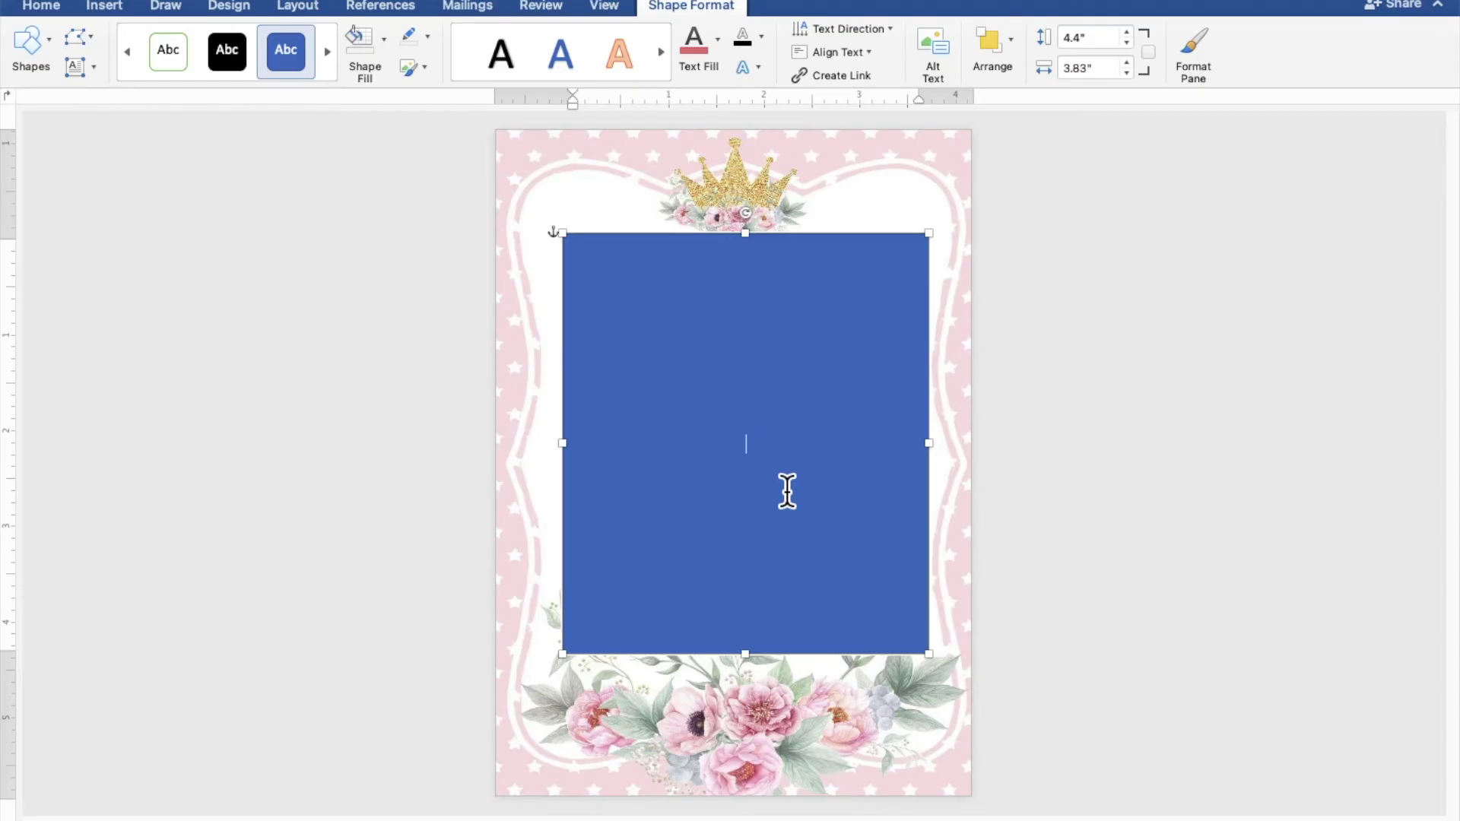
scroll(787, 491, "up", 5)
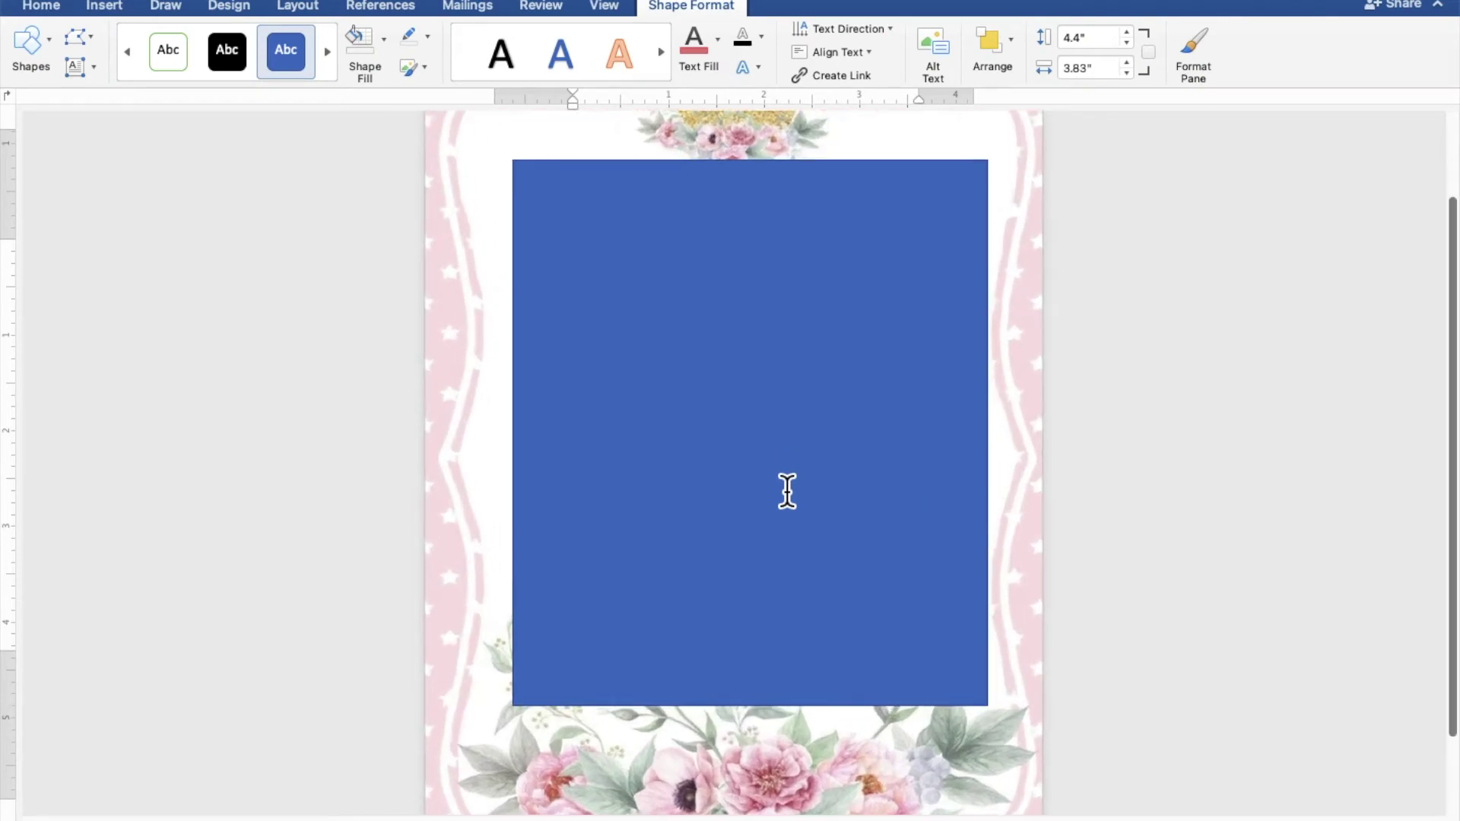
scroll(787, 491, "up", 2)
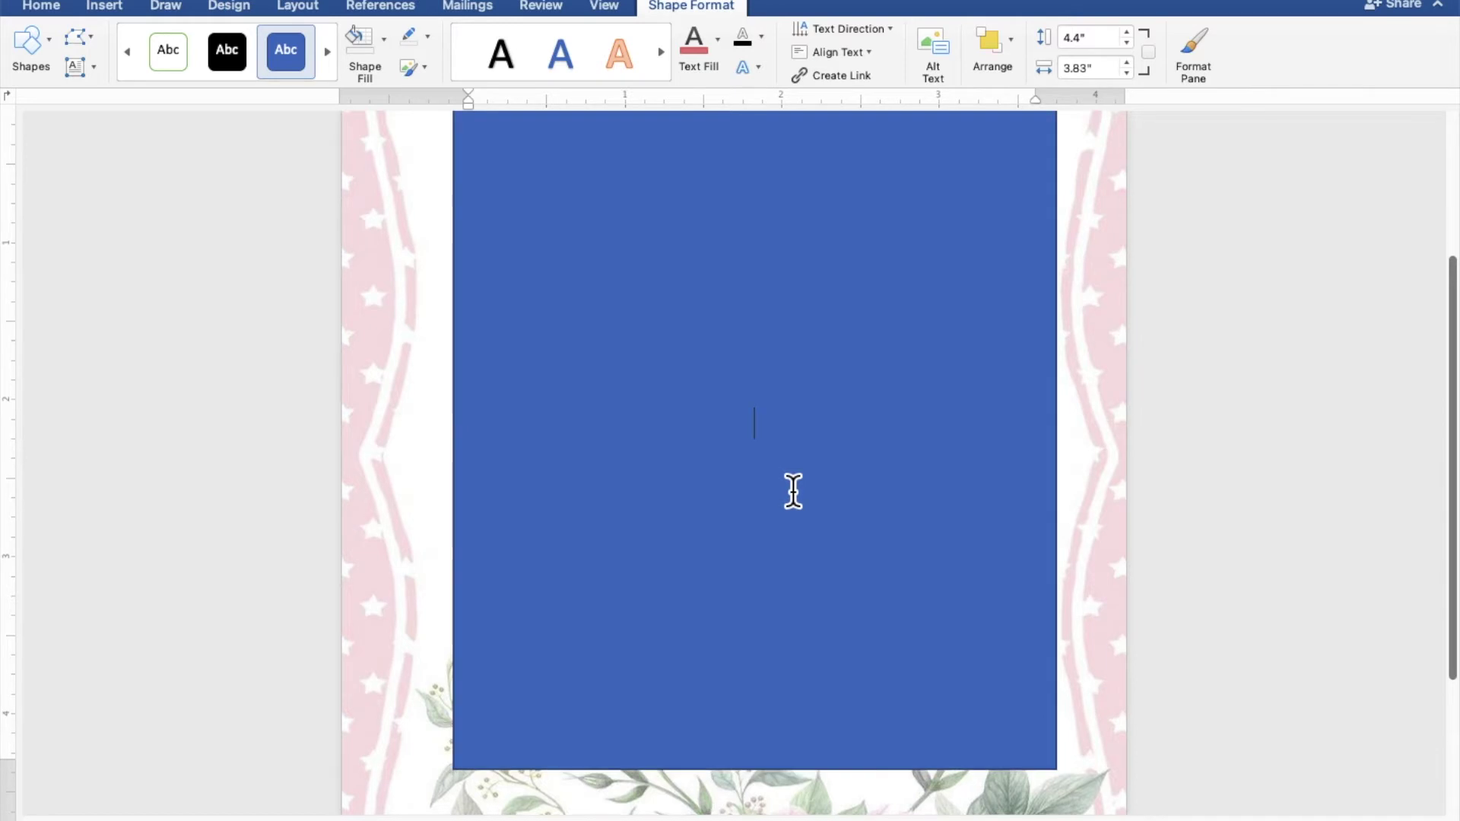
scroll(791, 491, "up", 1)
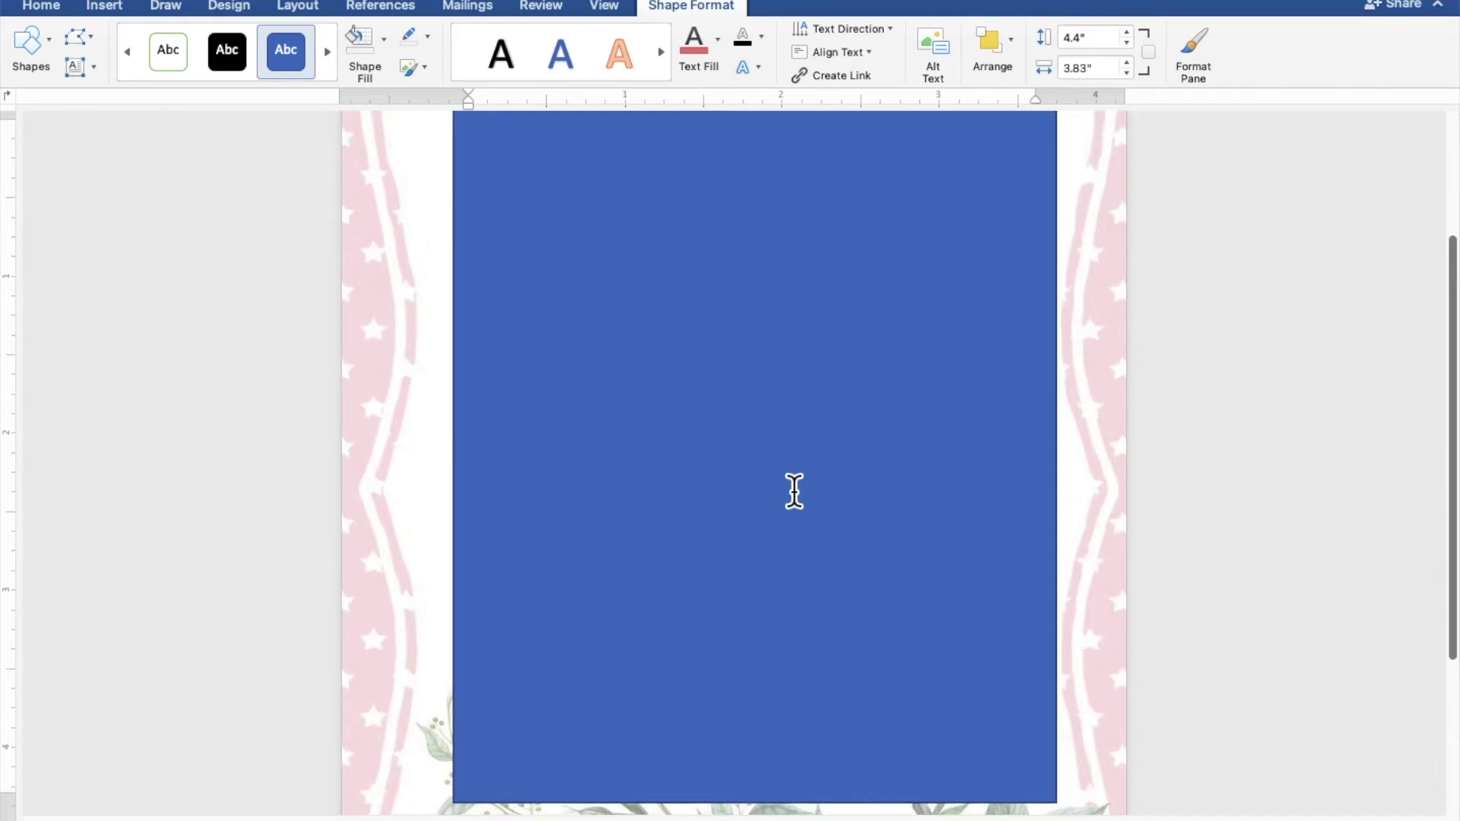
scroll(793, 491, "up", 3)
scroll(793, 491, "down", 1)
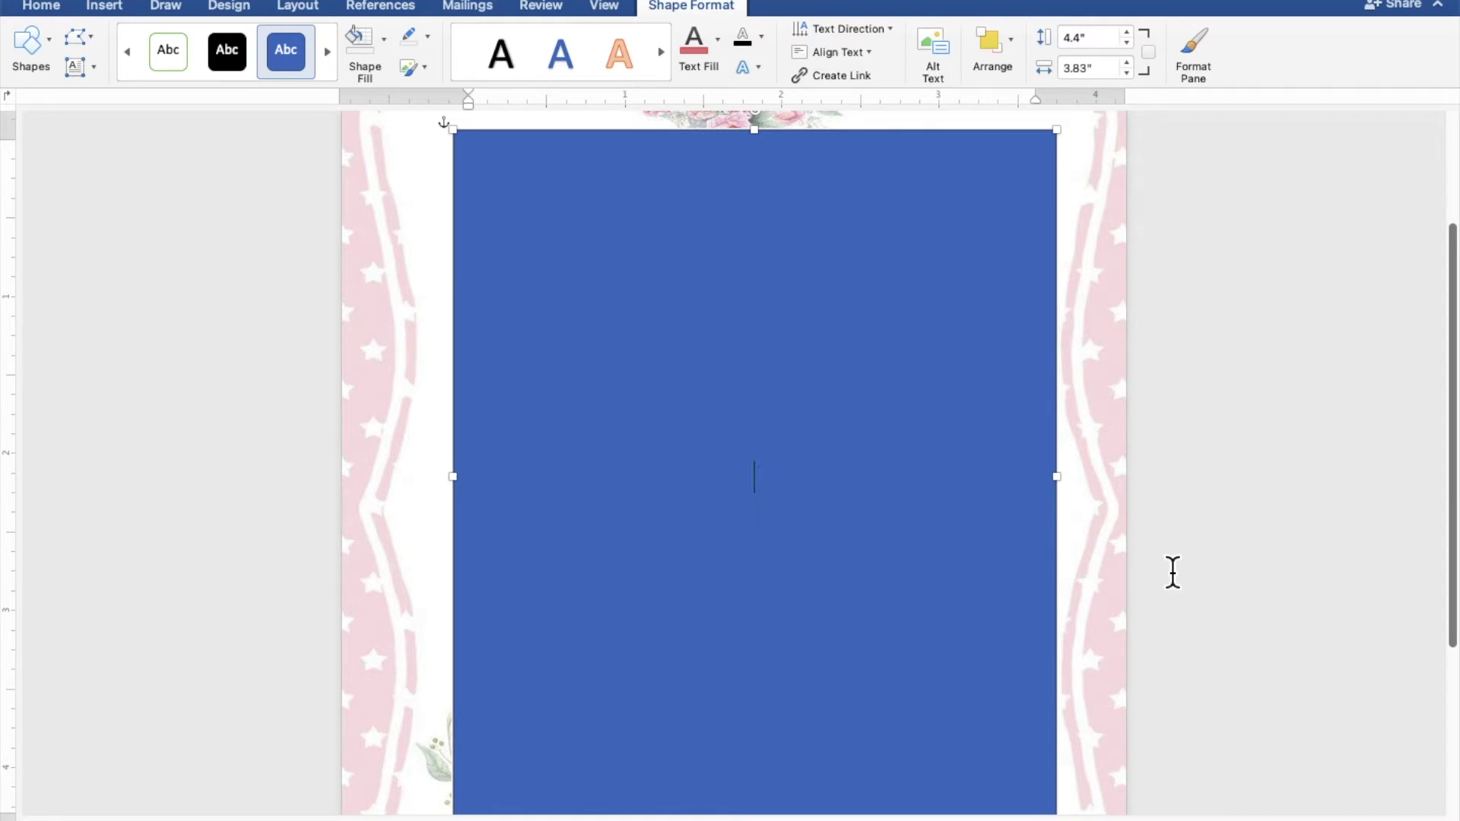
type("OUR ")
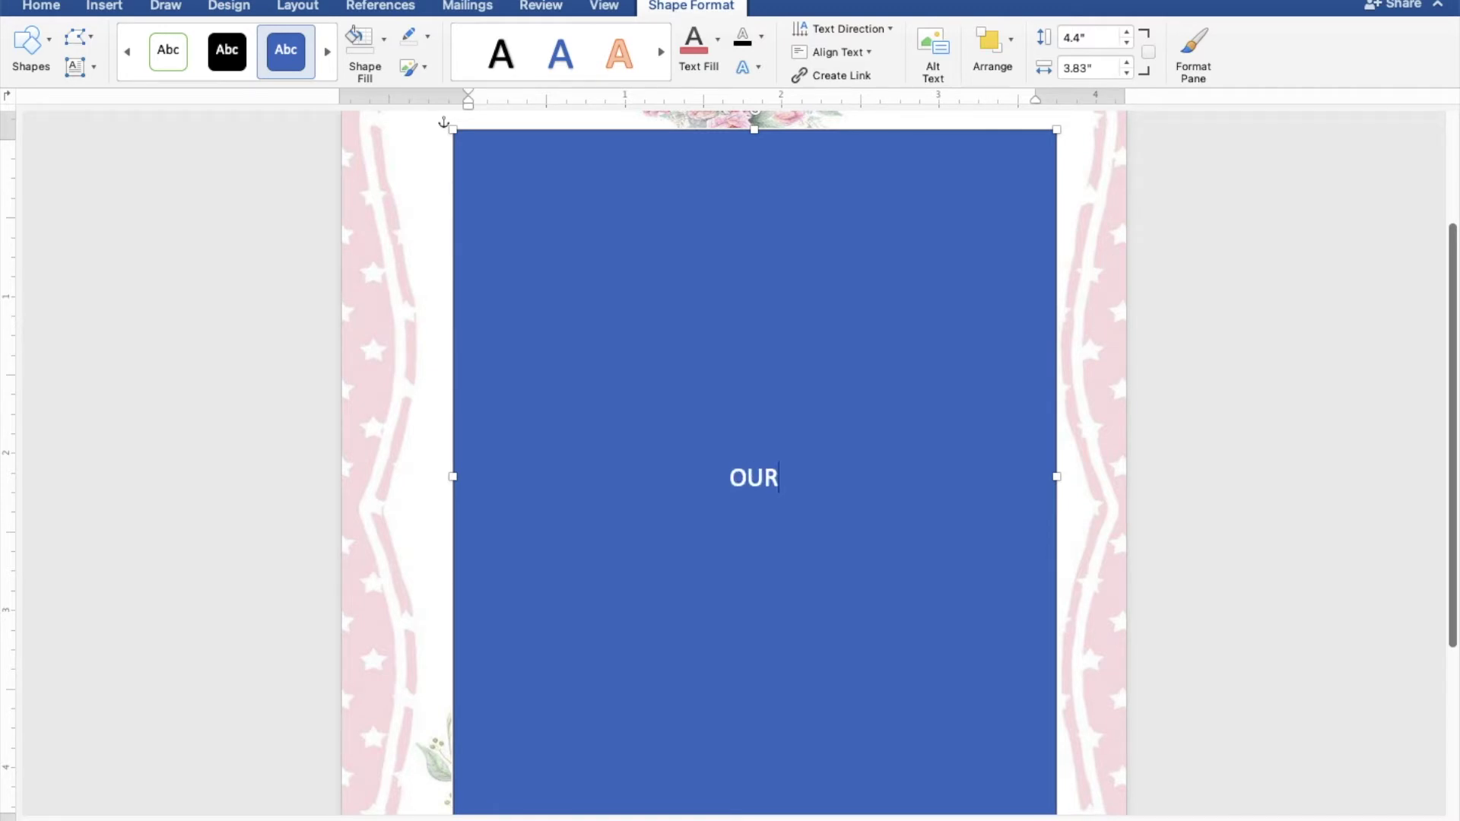
type("PRINCESS")
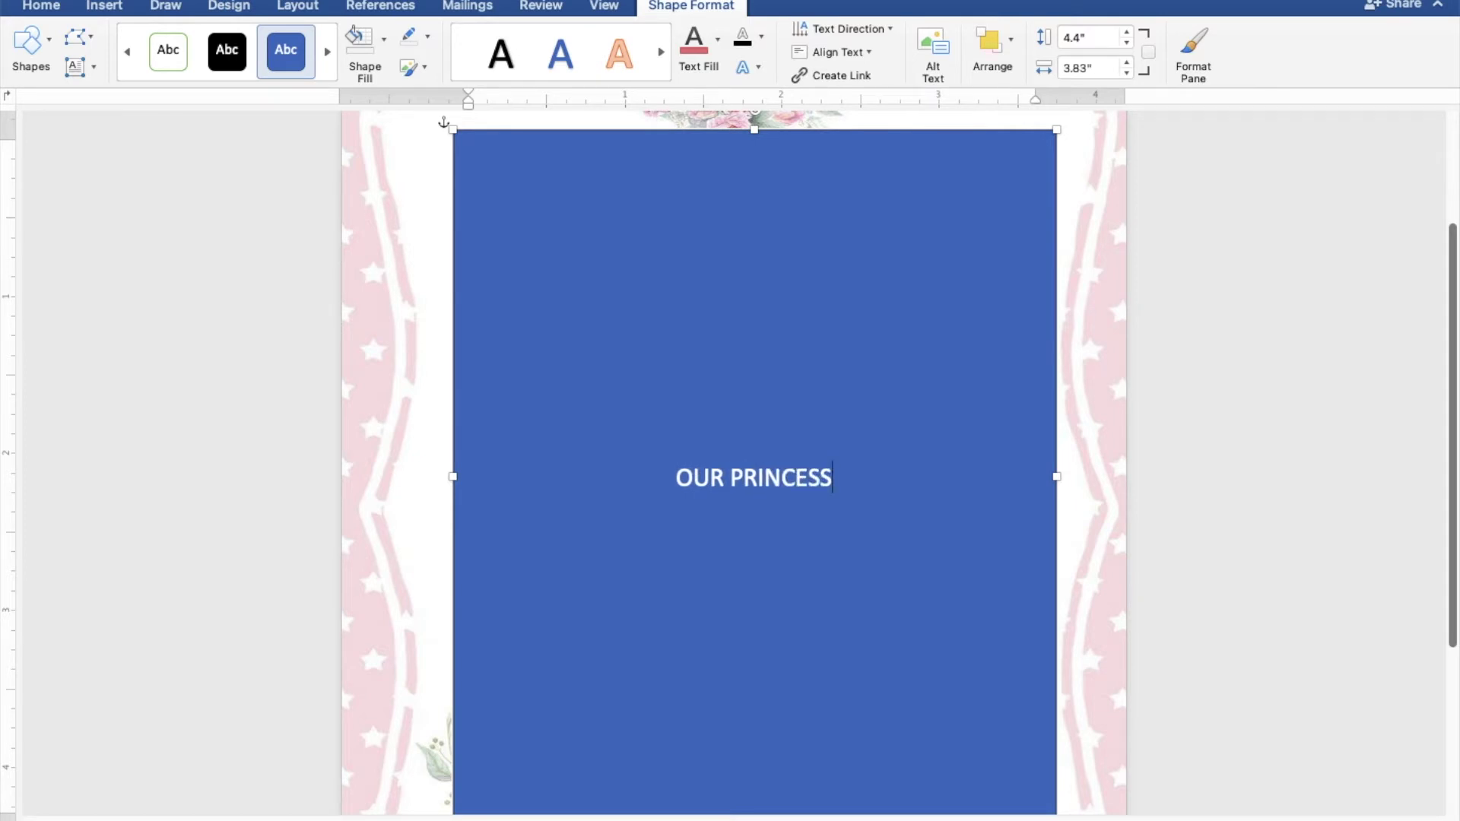
key("Return")
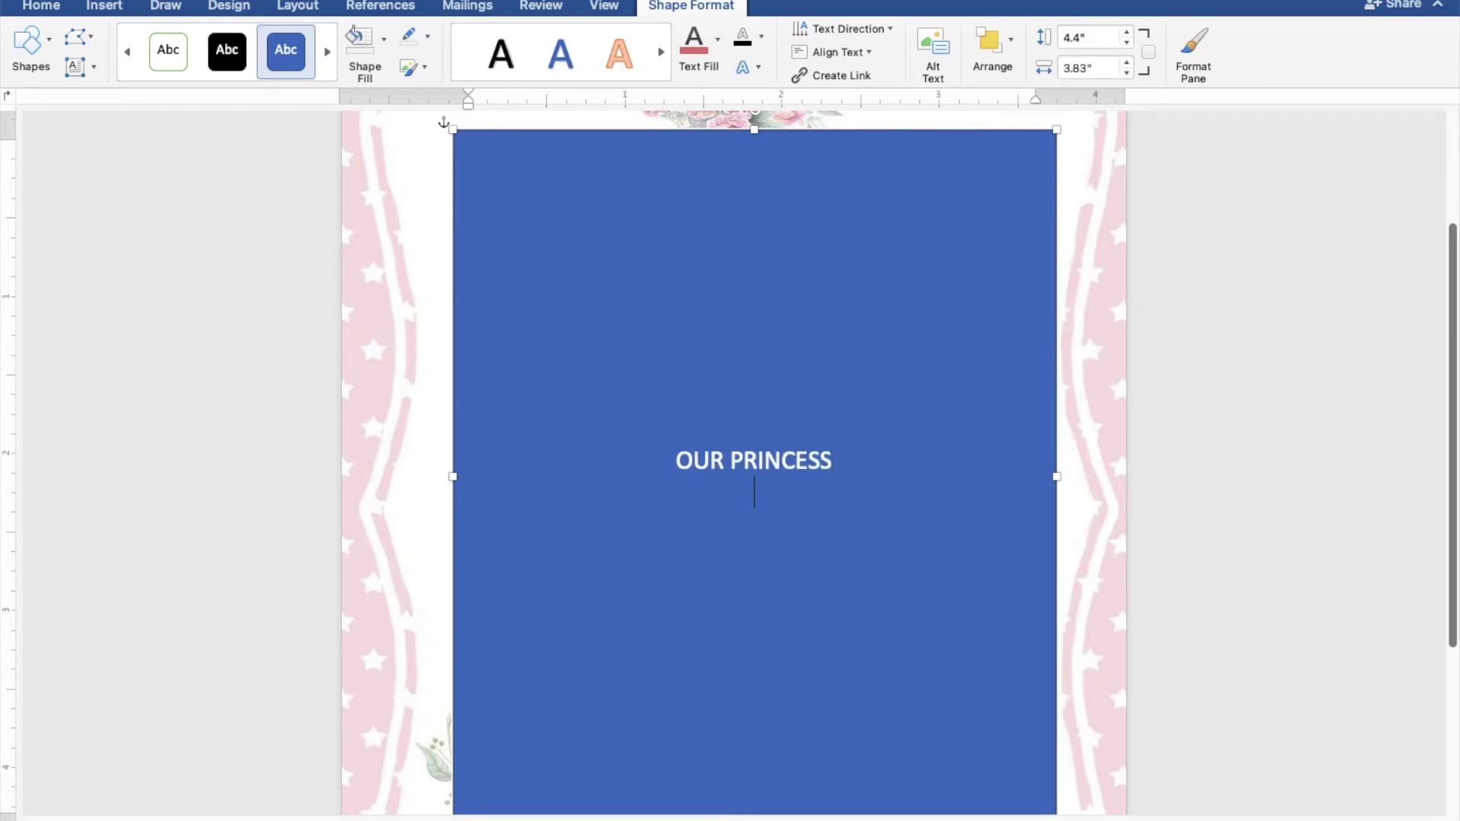
key("Return")
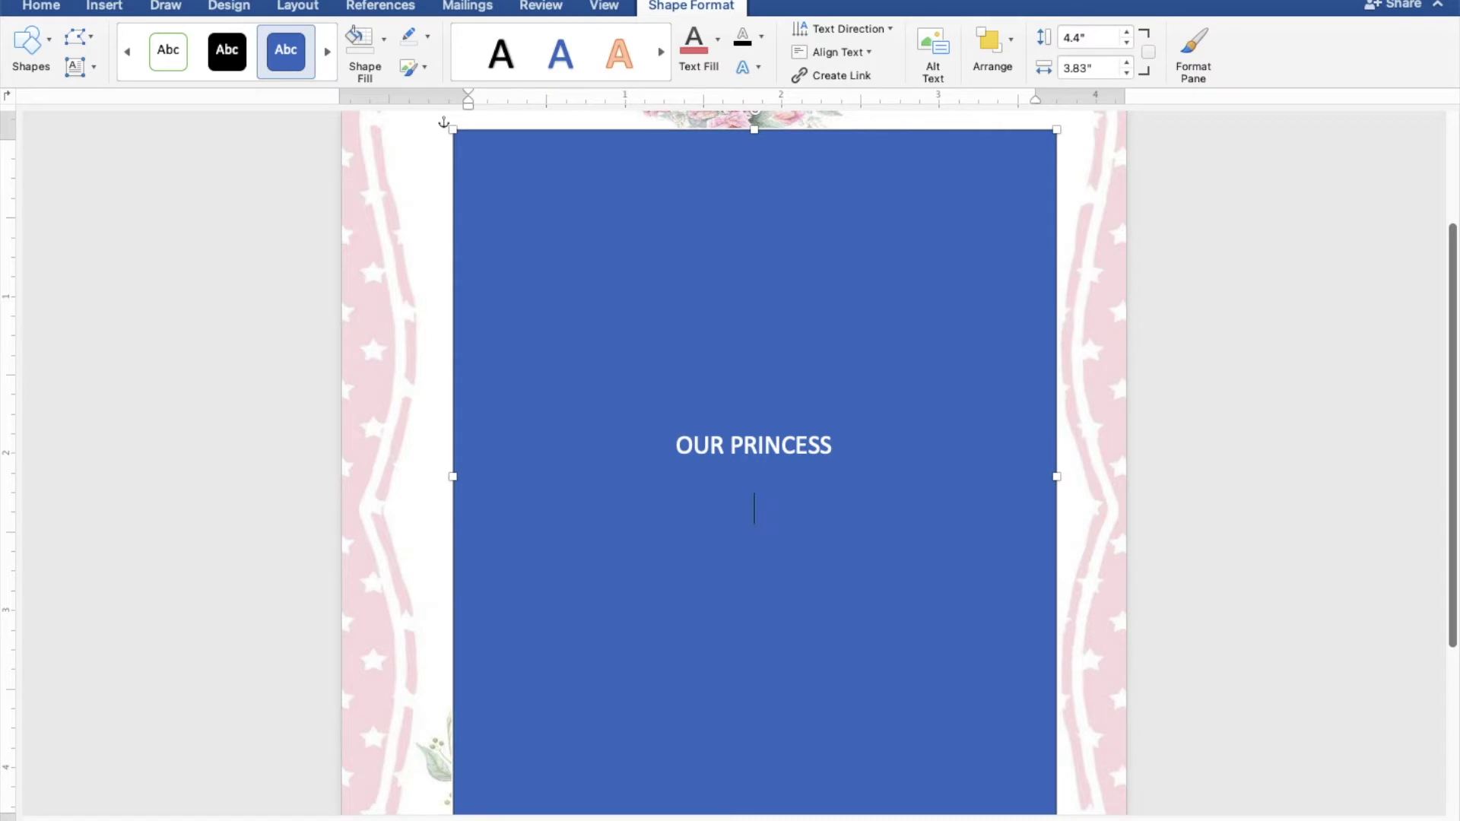
Add the celebrant's name, IS GROWING FAST. and IT'S HARD TO BELIEVE lines
type("Cassy ")
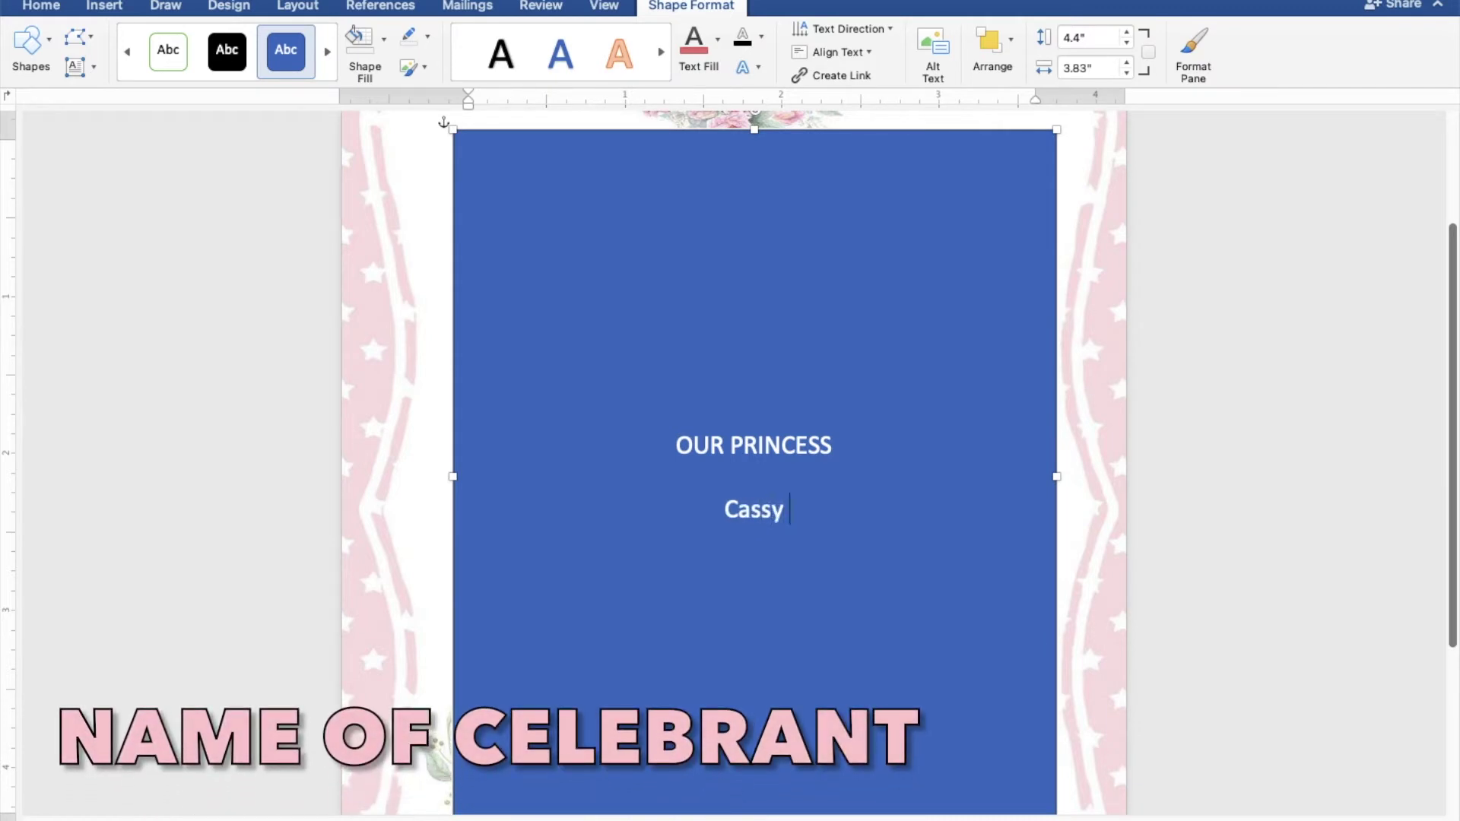
type("Soriano")
key("Return")
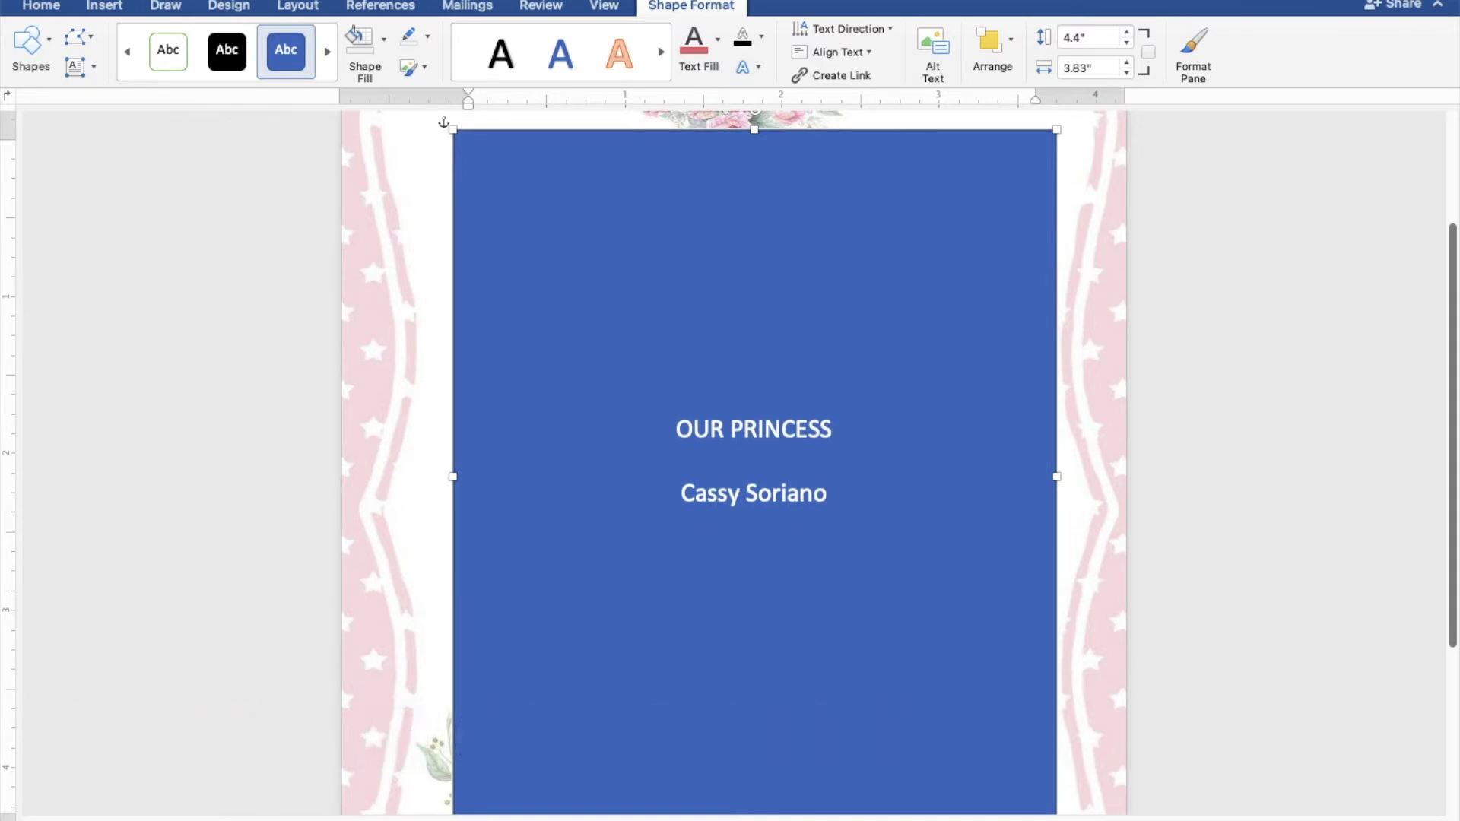
key("Return")
type("IS GROWING ")
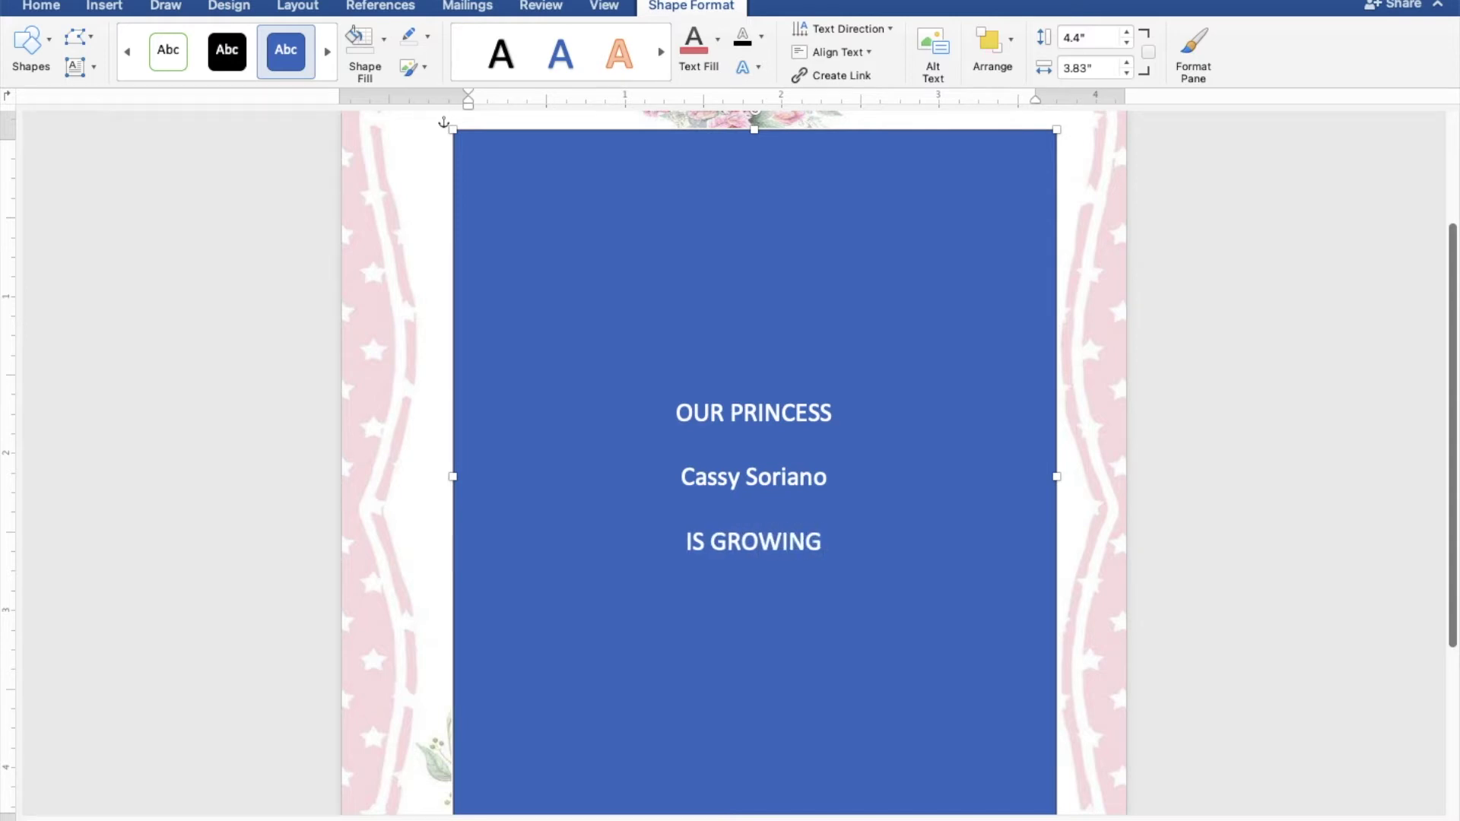
type("FAST.")
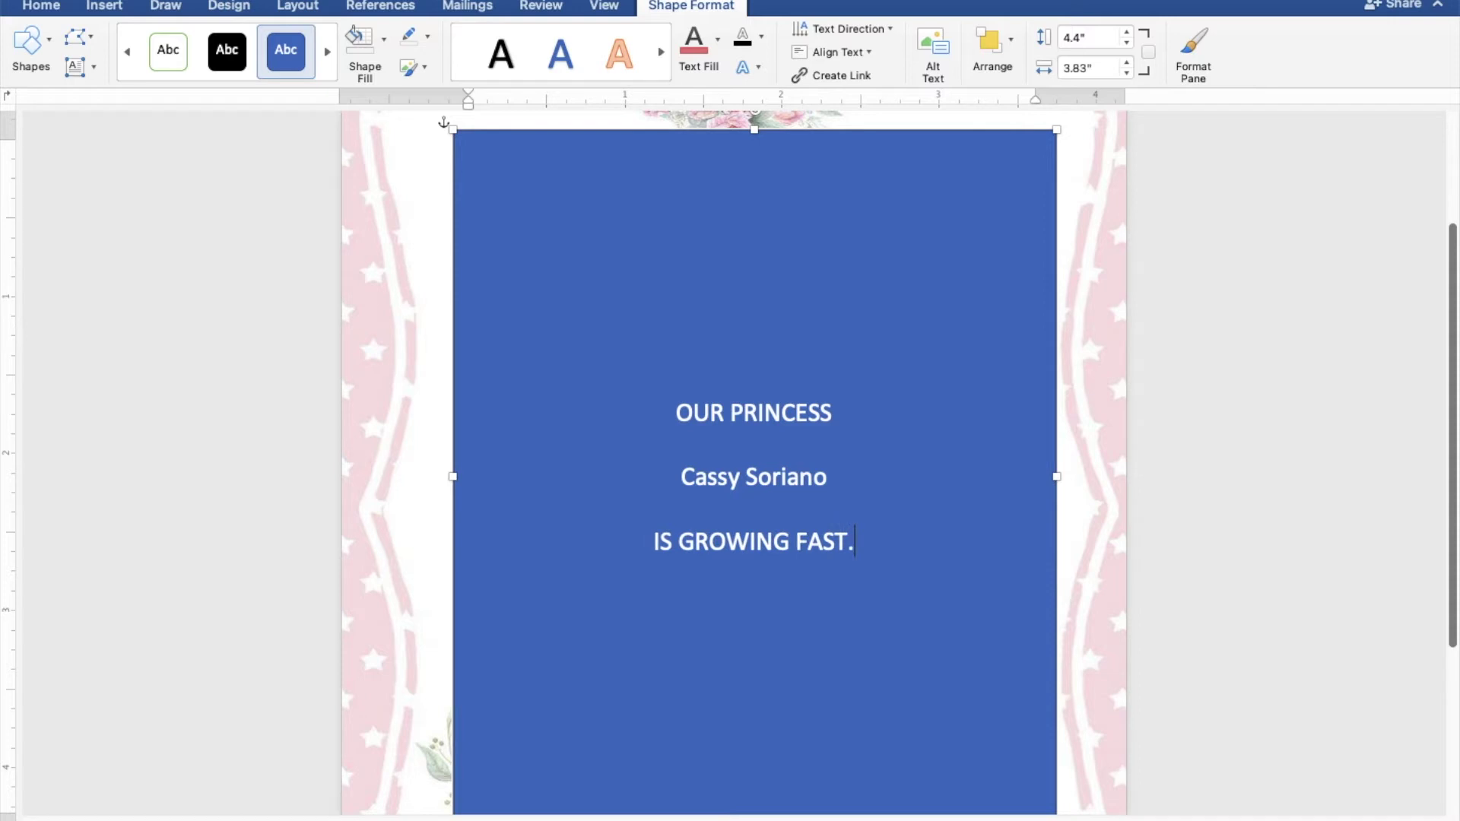
key("Return")
type("'S HARD")
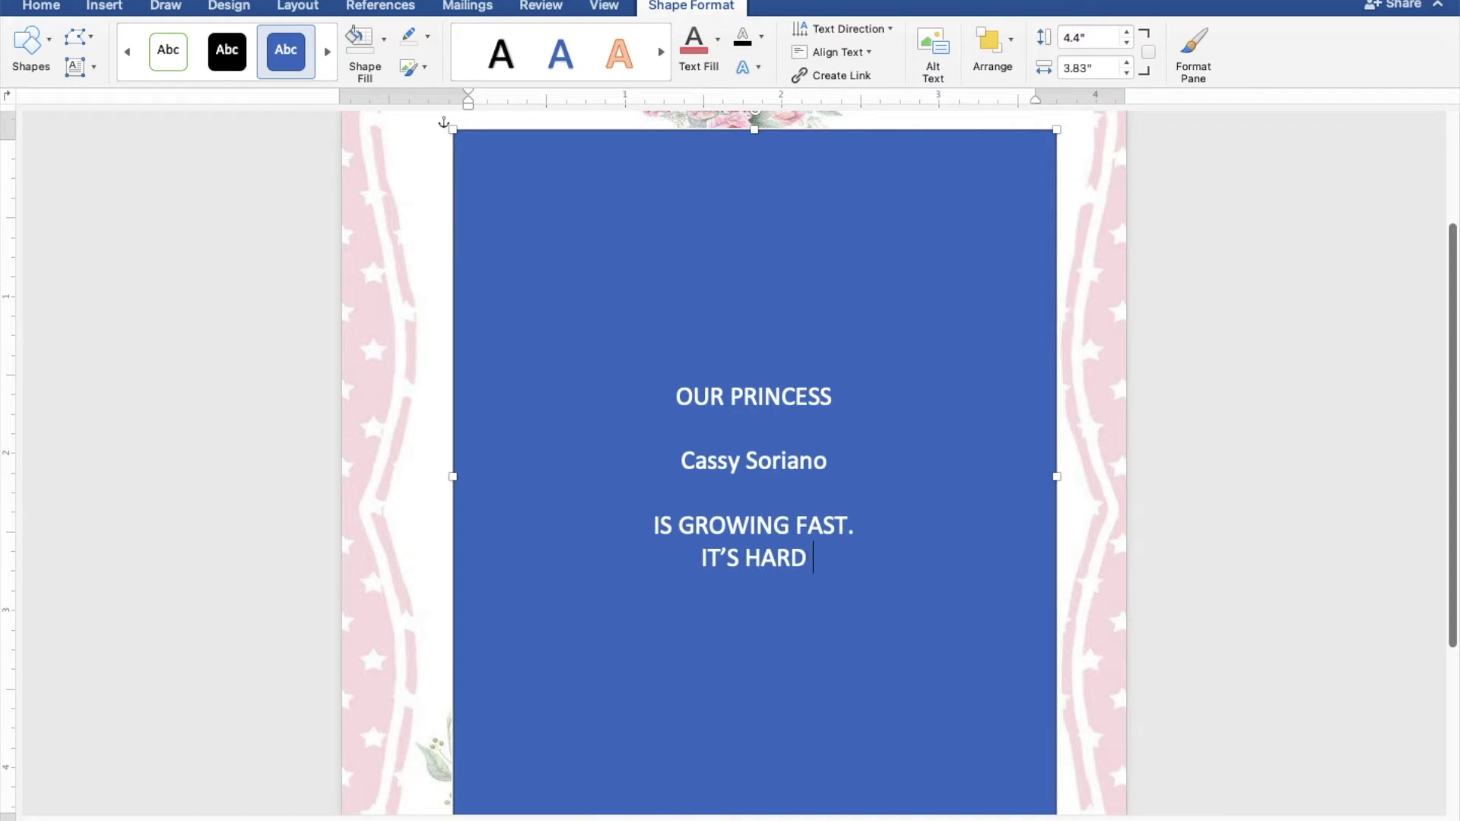
type("TO BELIEVE")
key("Return")
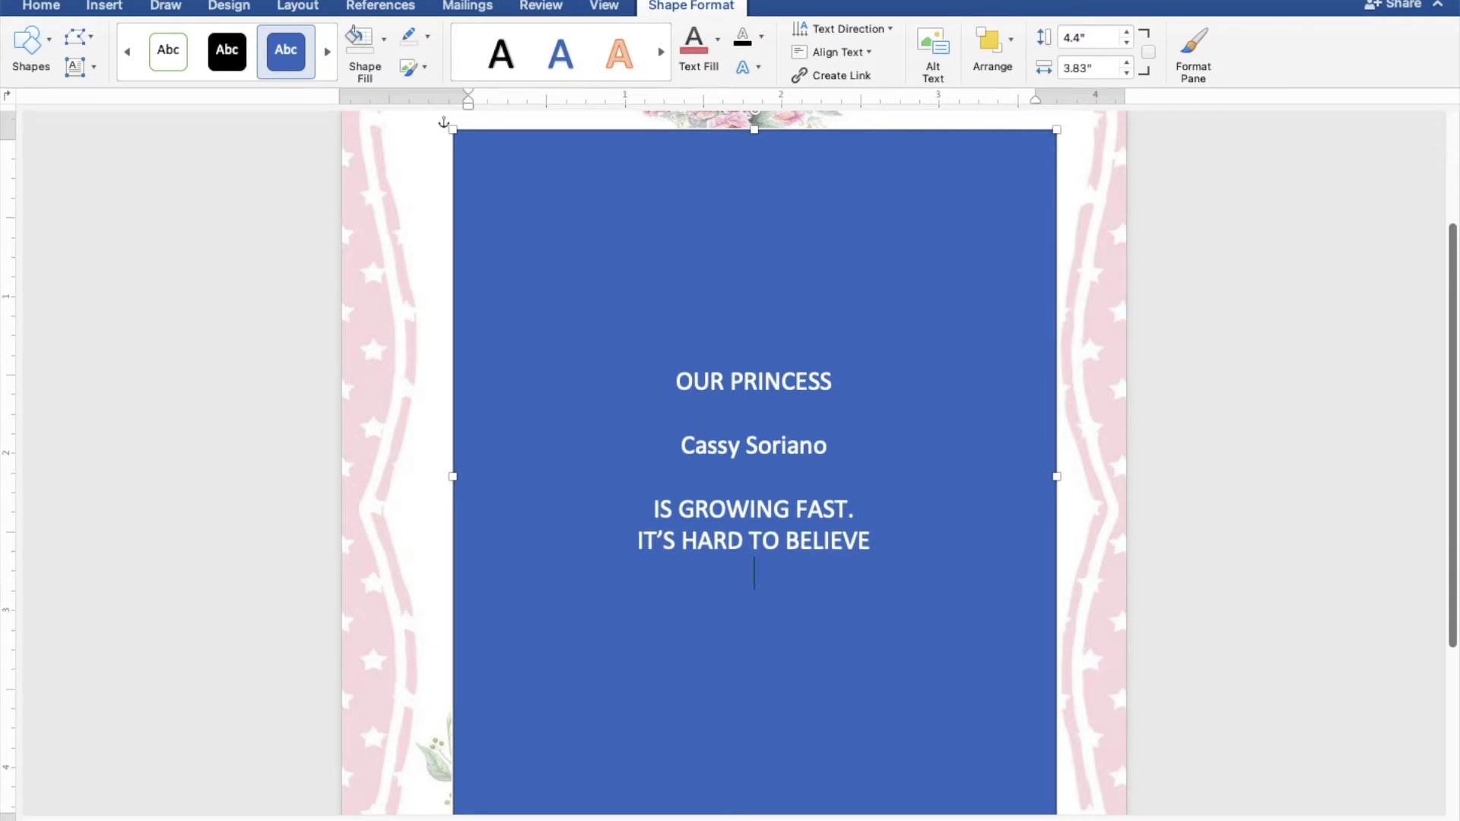
key("Return")
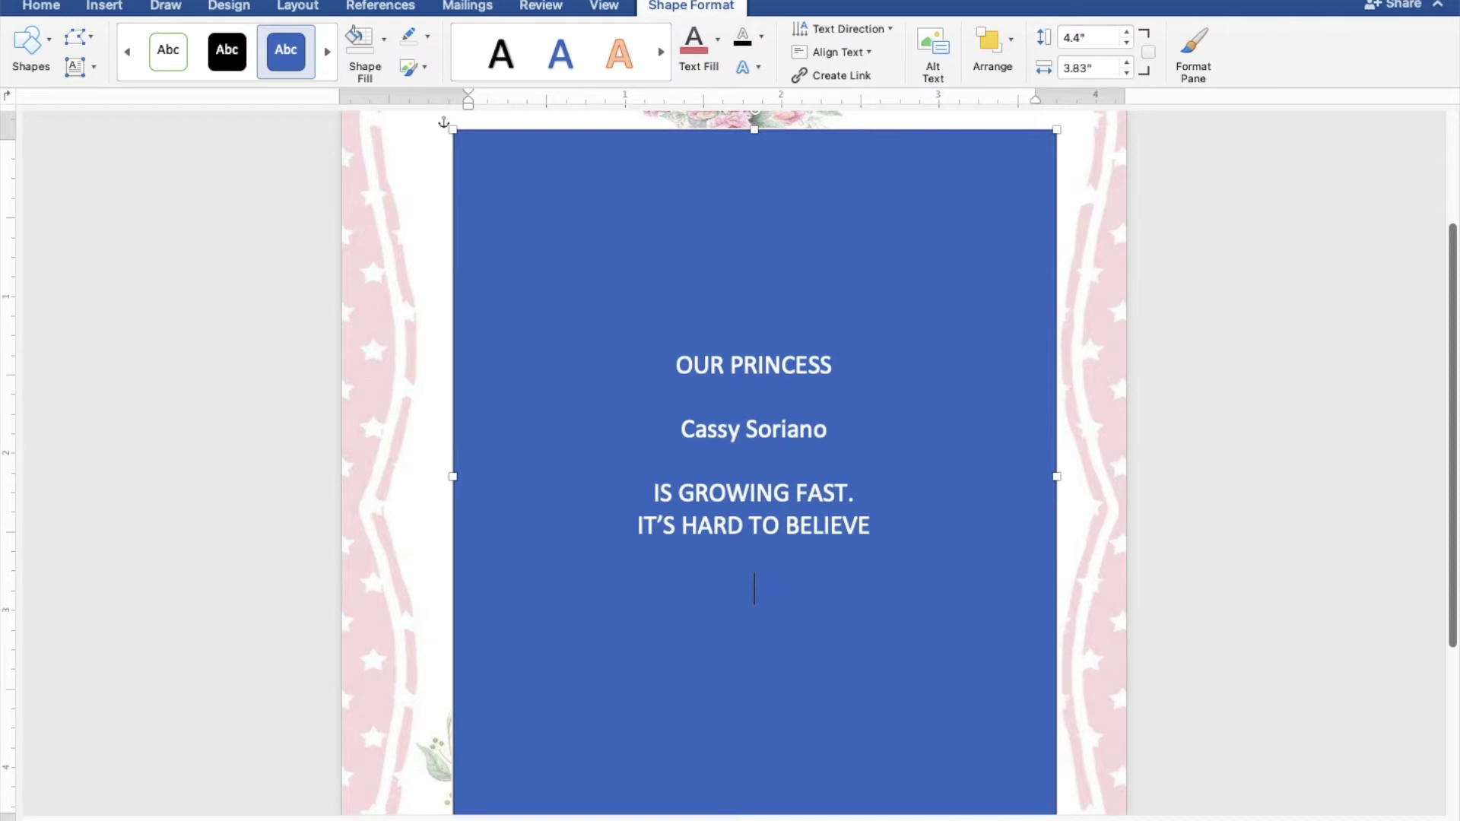
Add the lines SEVEN, YEARS HAS PASSED! and PLEASE JOIN US TO CELEBRATE!
type("SEVE")
type("N")
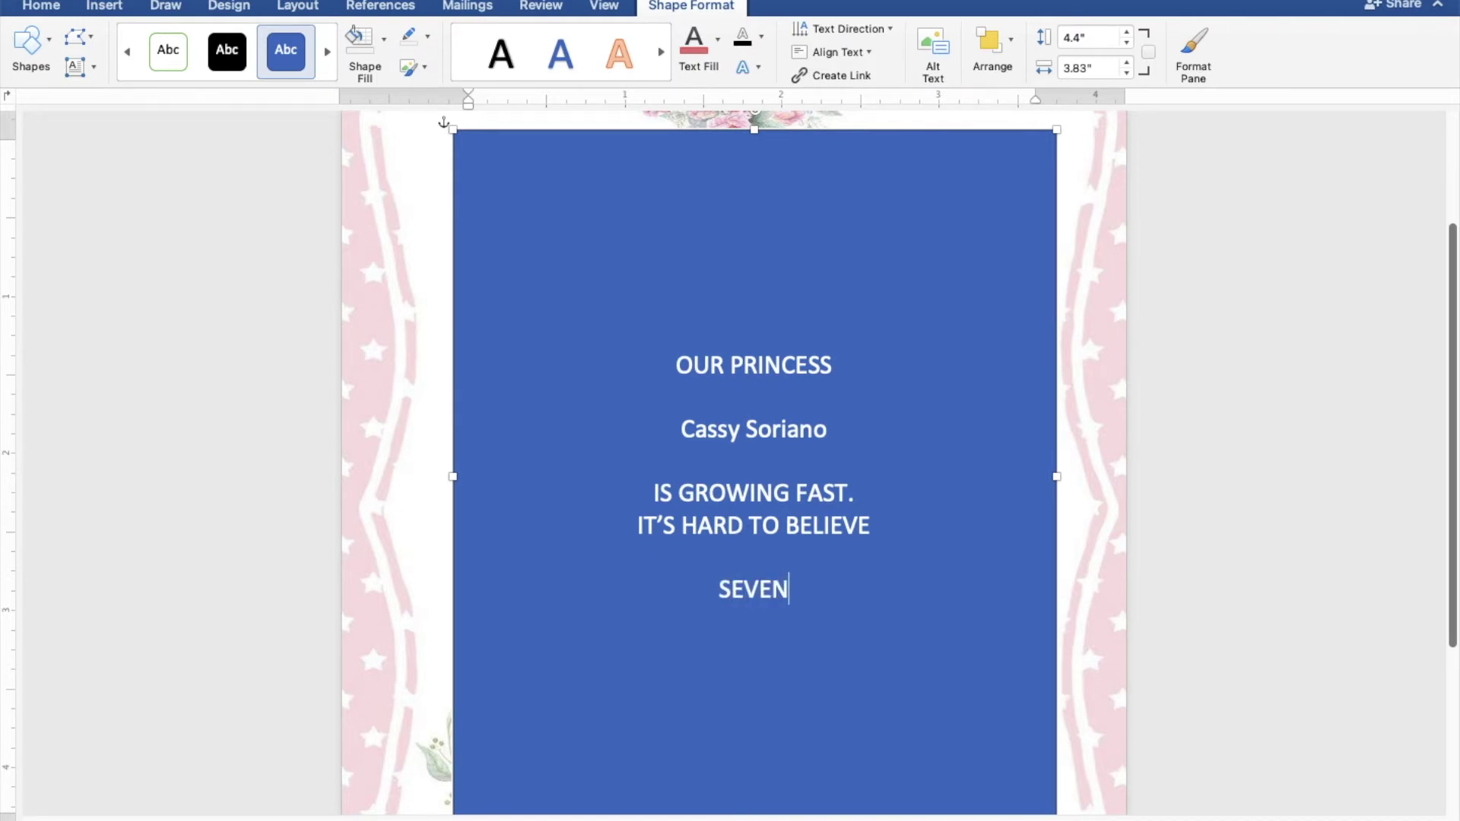
key("Return")
key("Return")
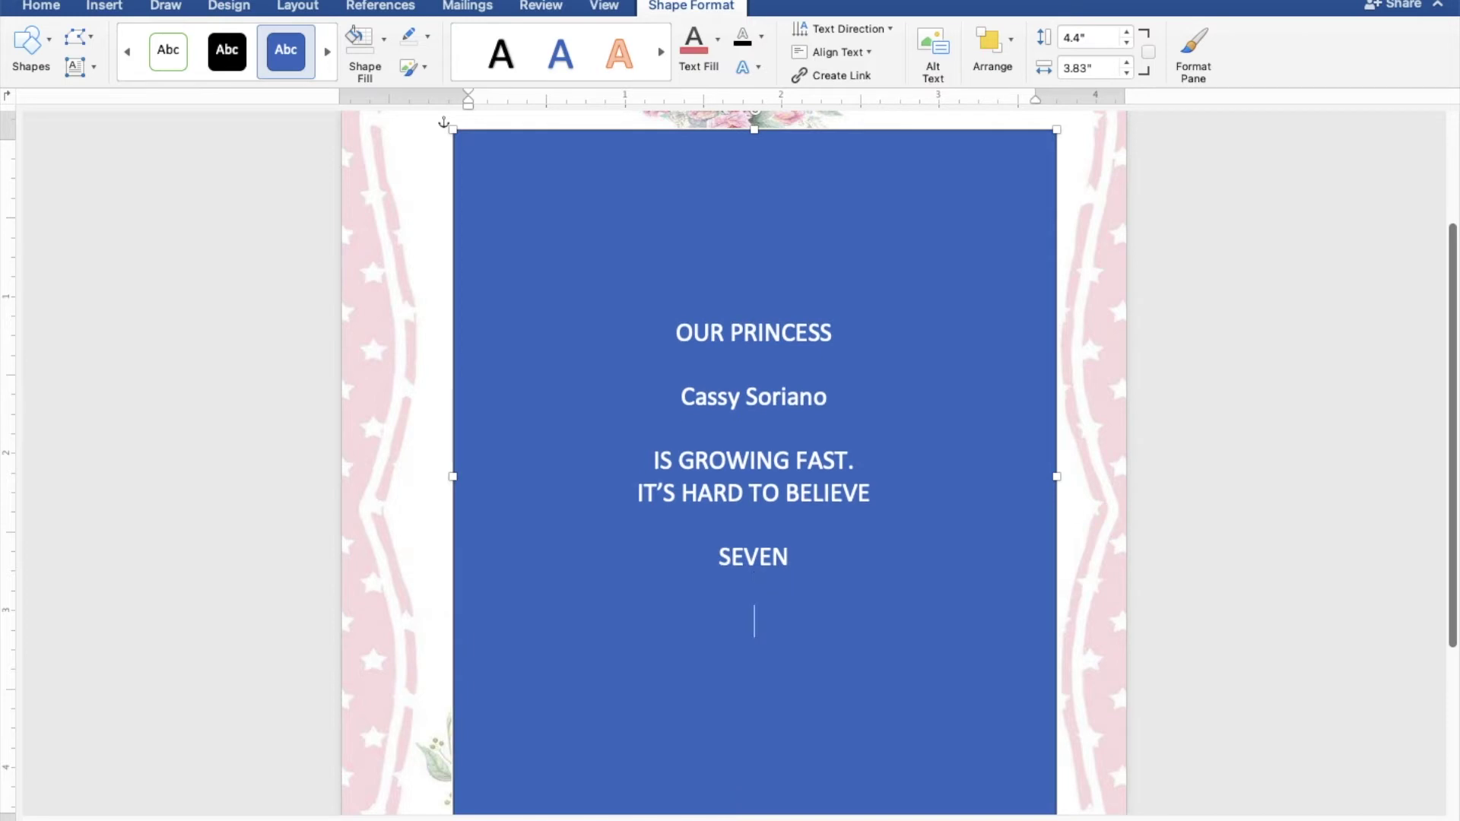
type("YE")
type("RS H")
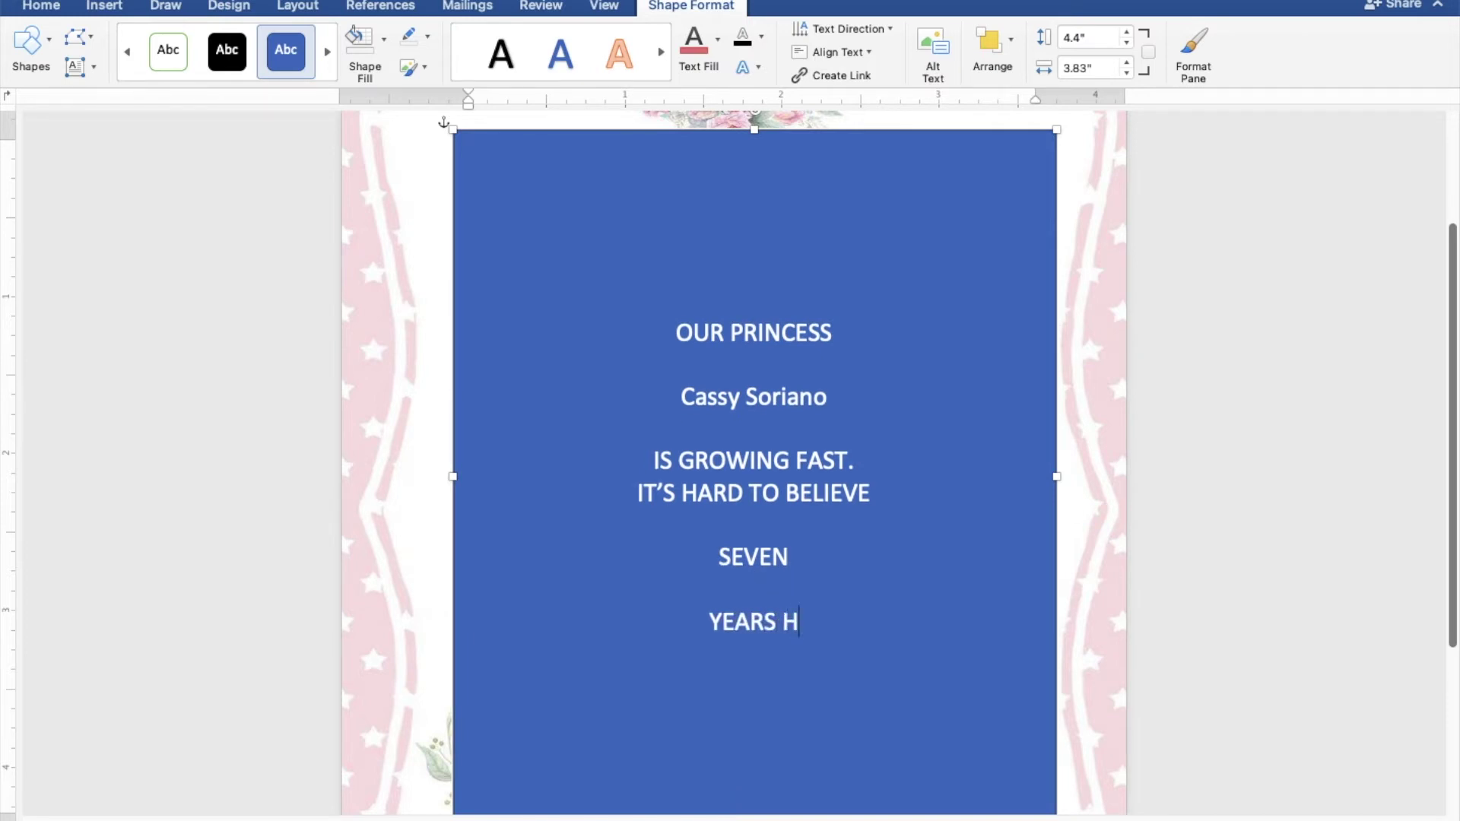
type("AS PASSED")
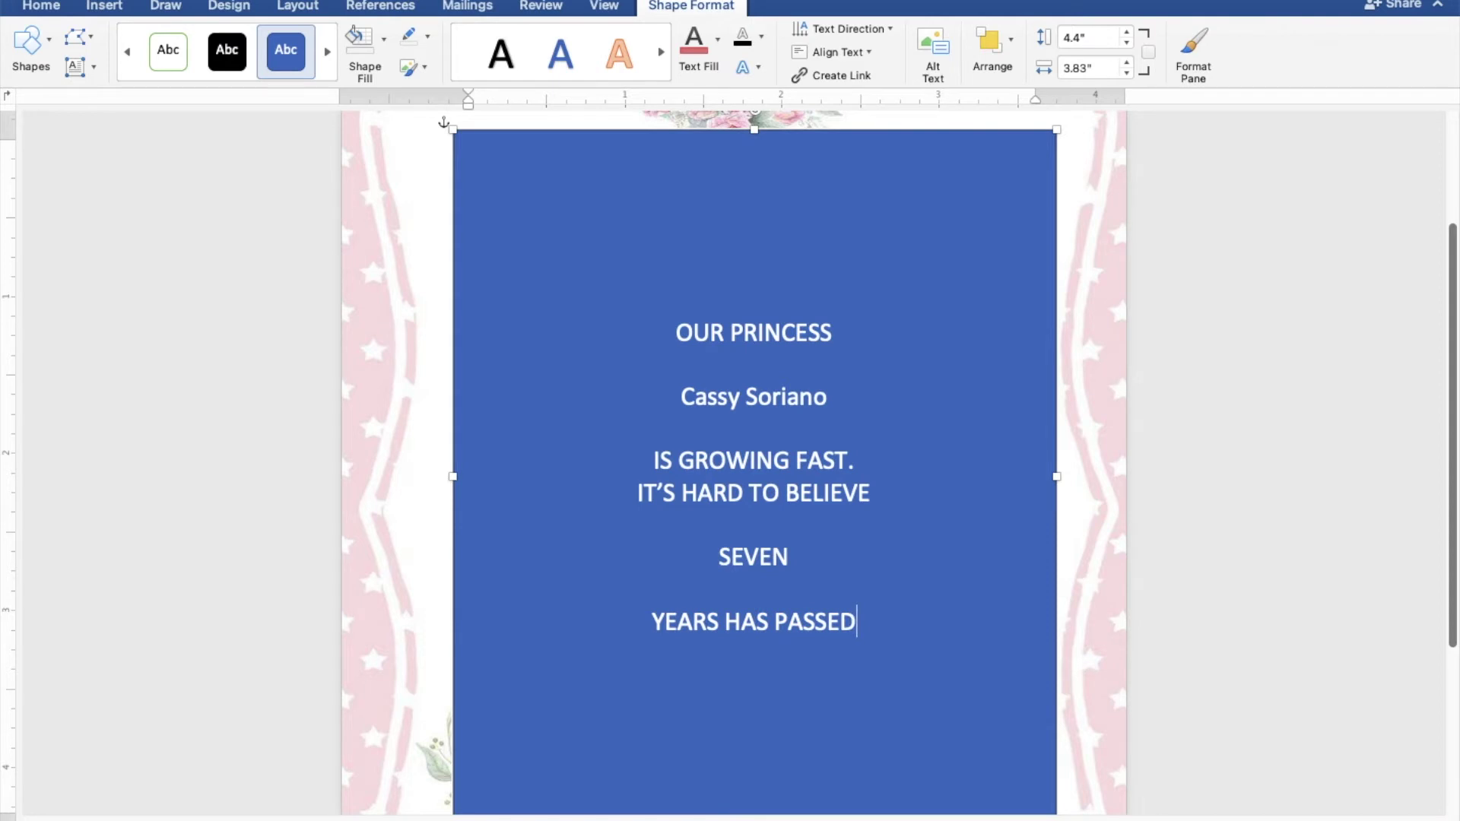
type("!")
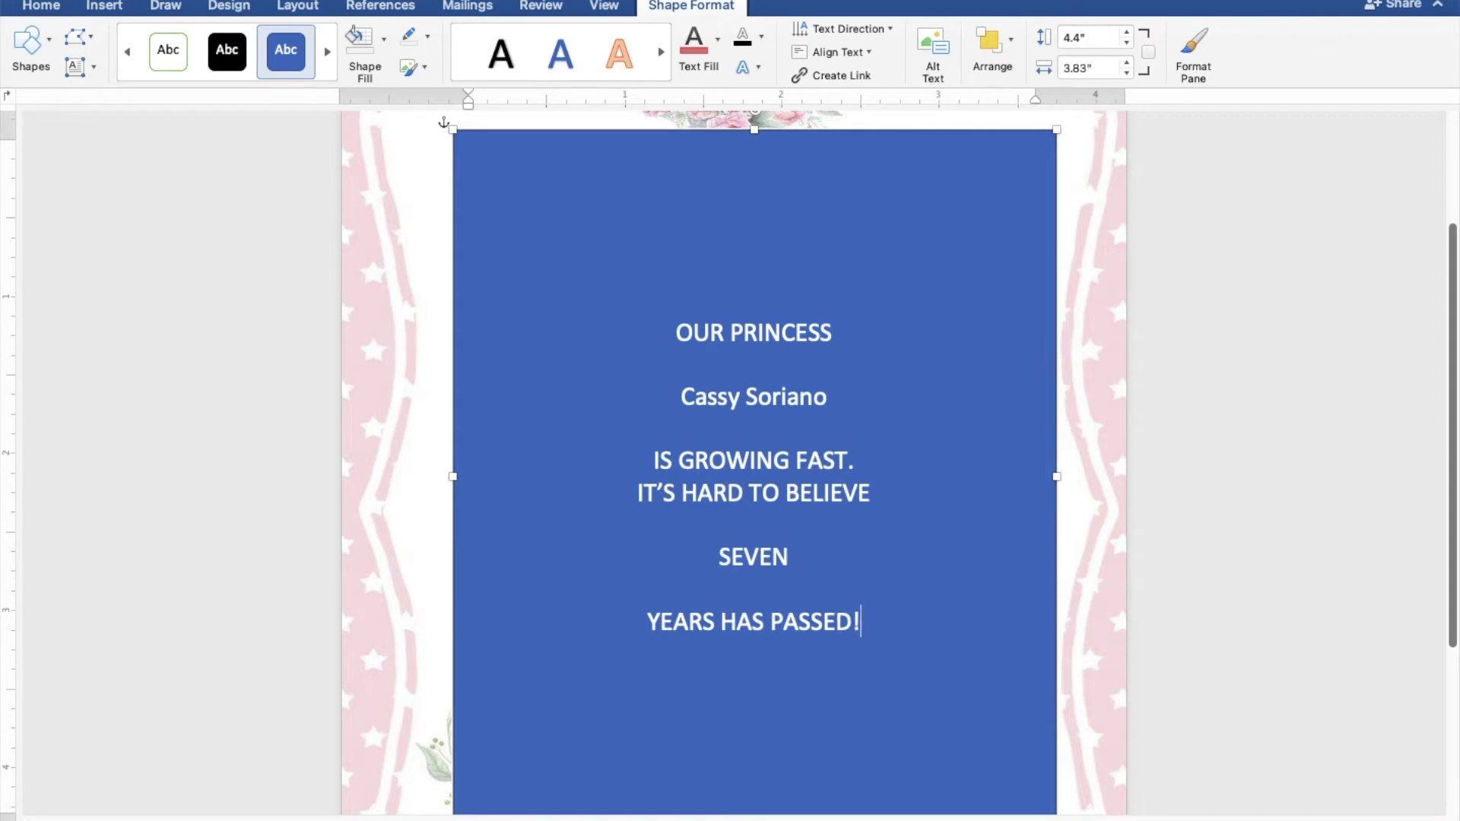
key("Return")
key("Return")
type("PL")
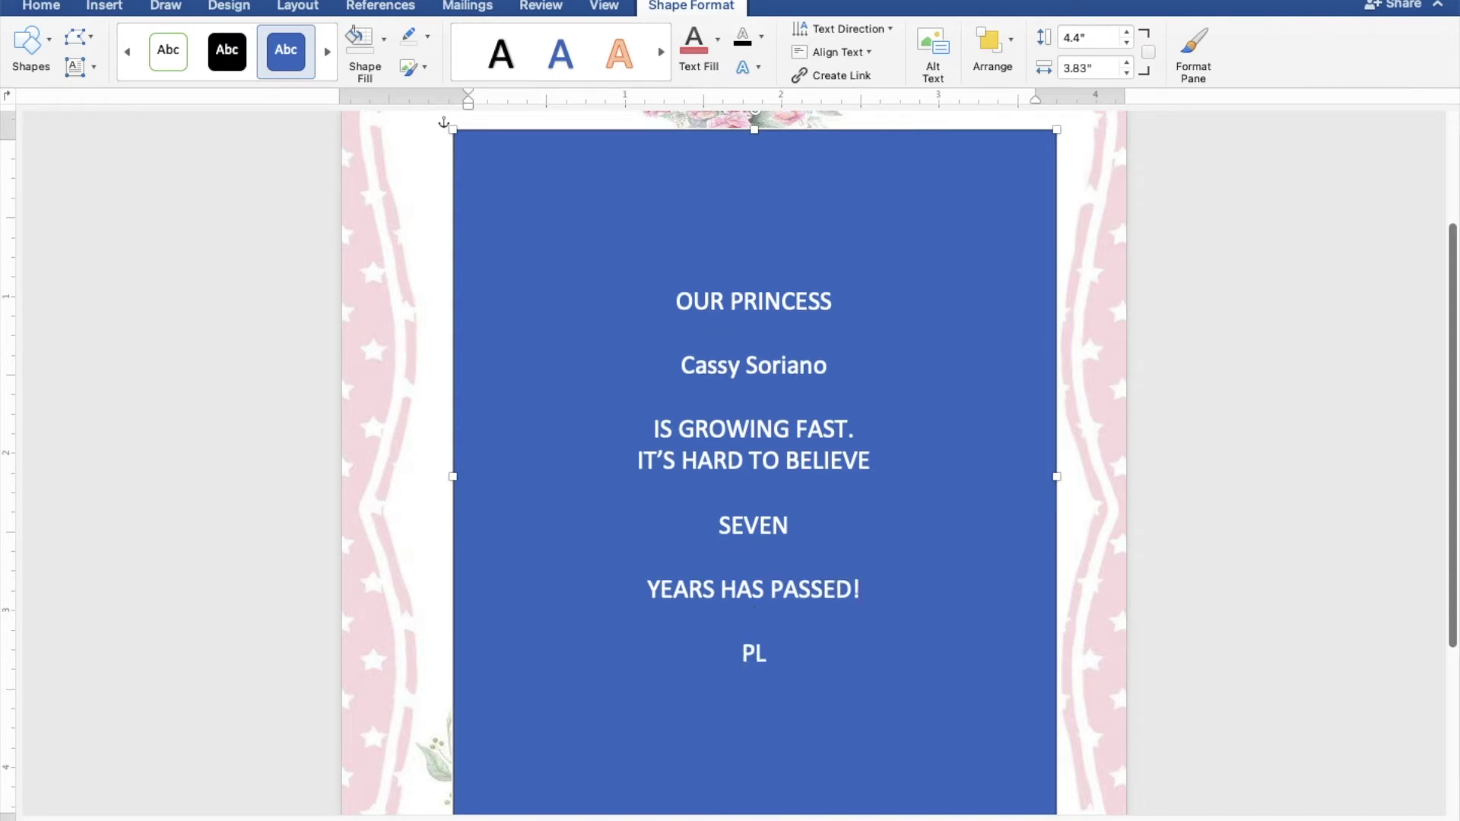
type("EASE JOIN ")
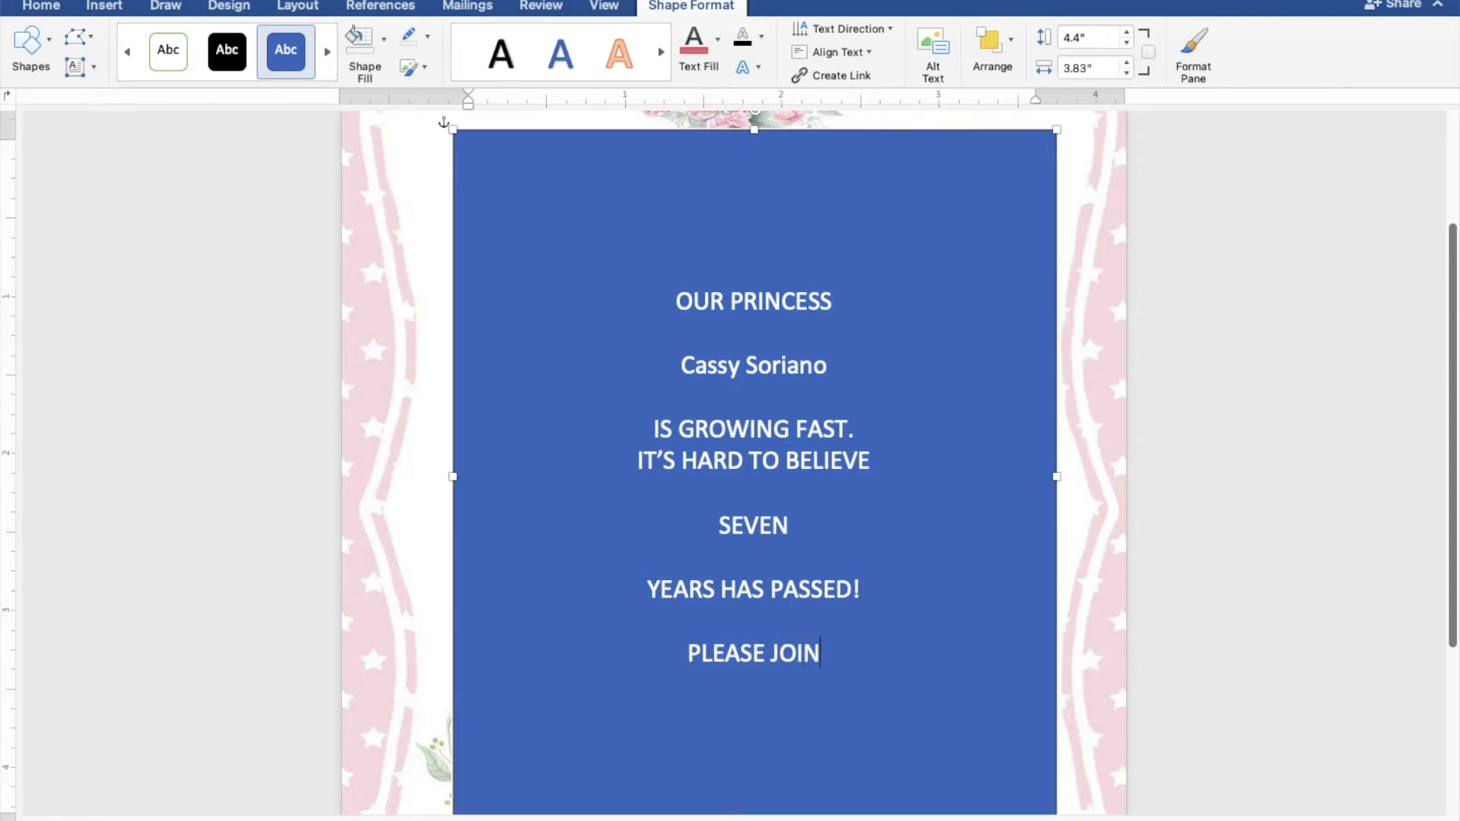
type("US TO CELEBRAT")
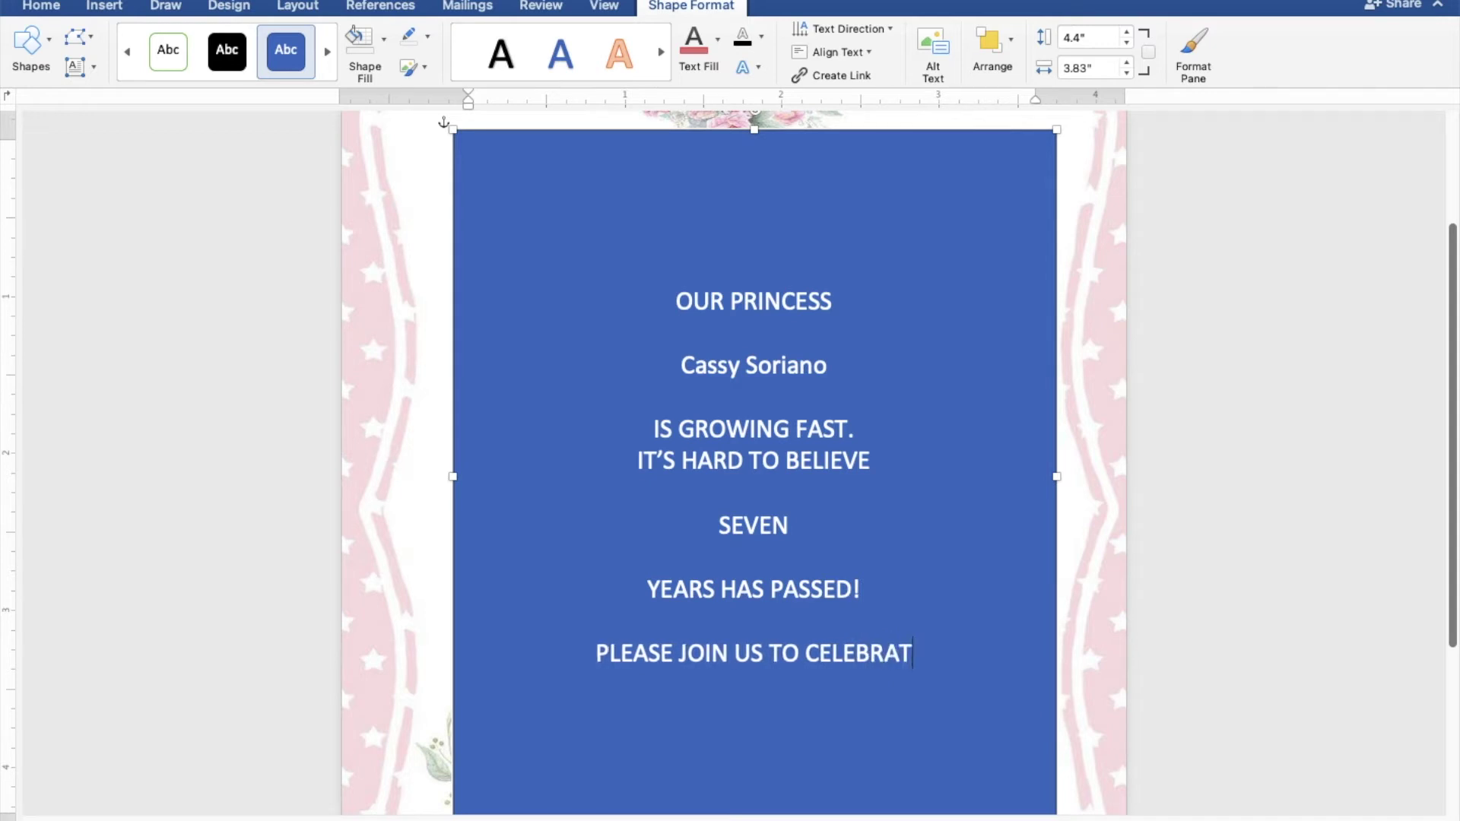
type("E!")
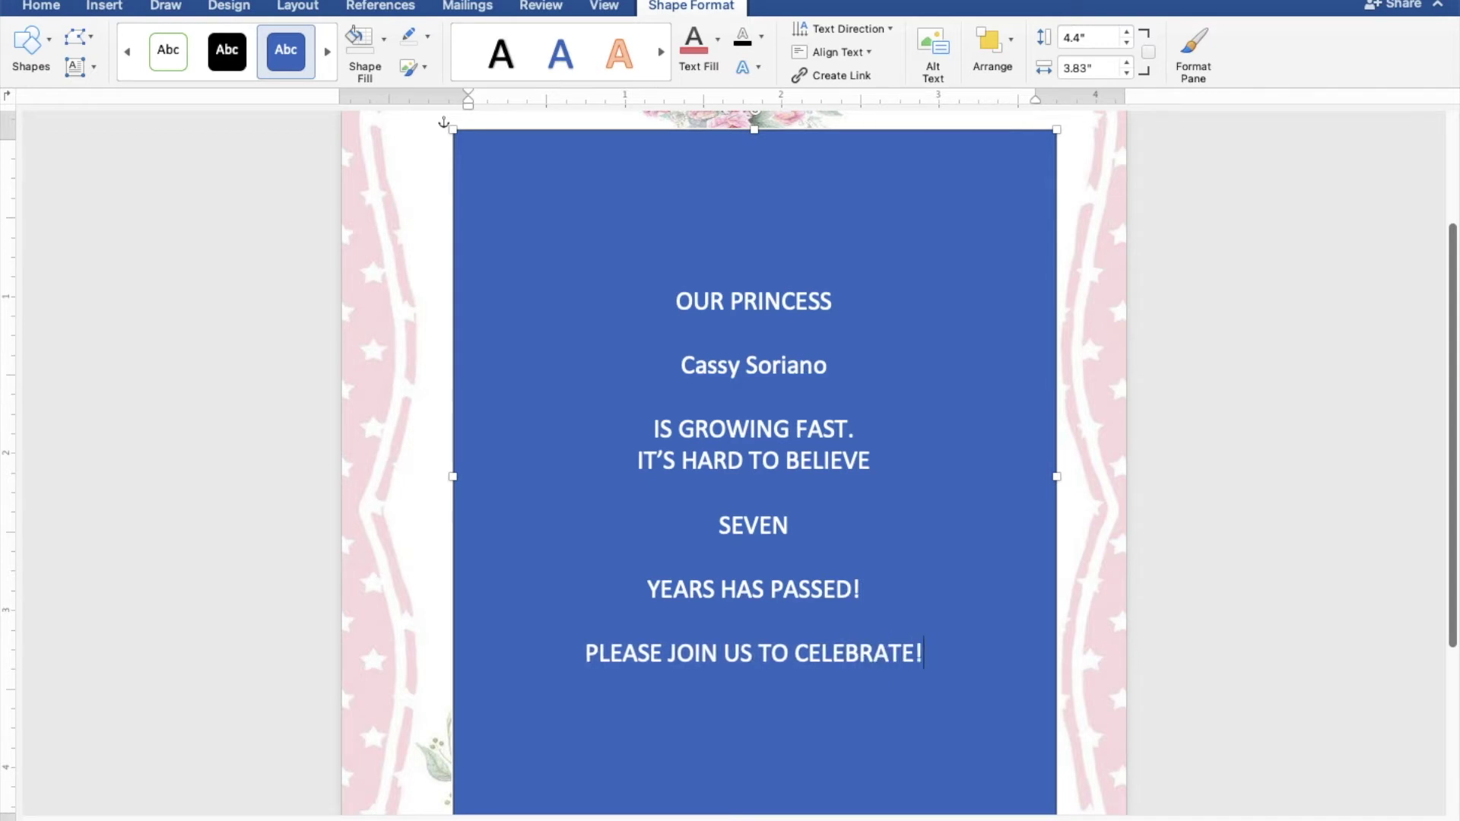
key("Return")
key("Return")
Add SUNDAY | MARCH 27, 2022, 3:00 PM TO 5:00 PM and the Dagupan City venue lines
type("SUNDAY")
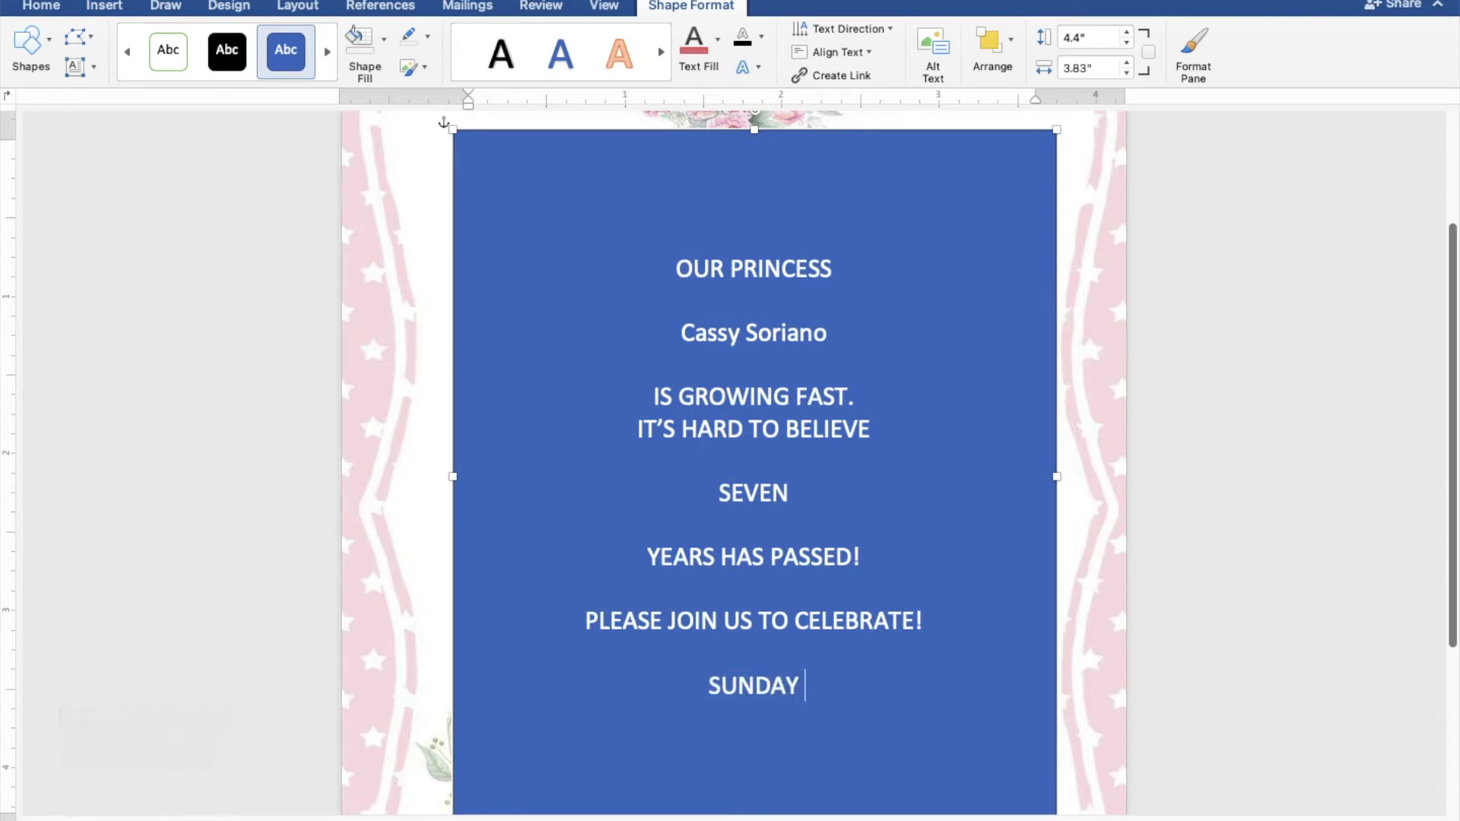
type(" |")
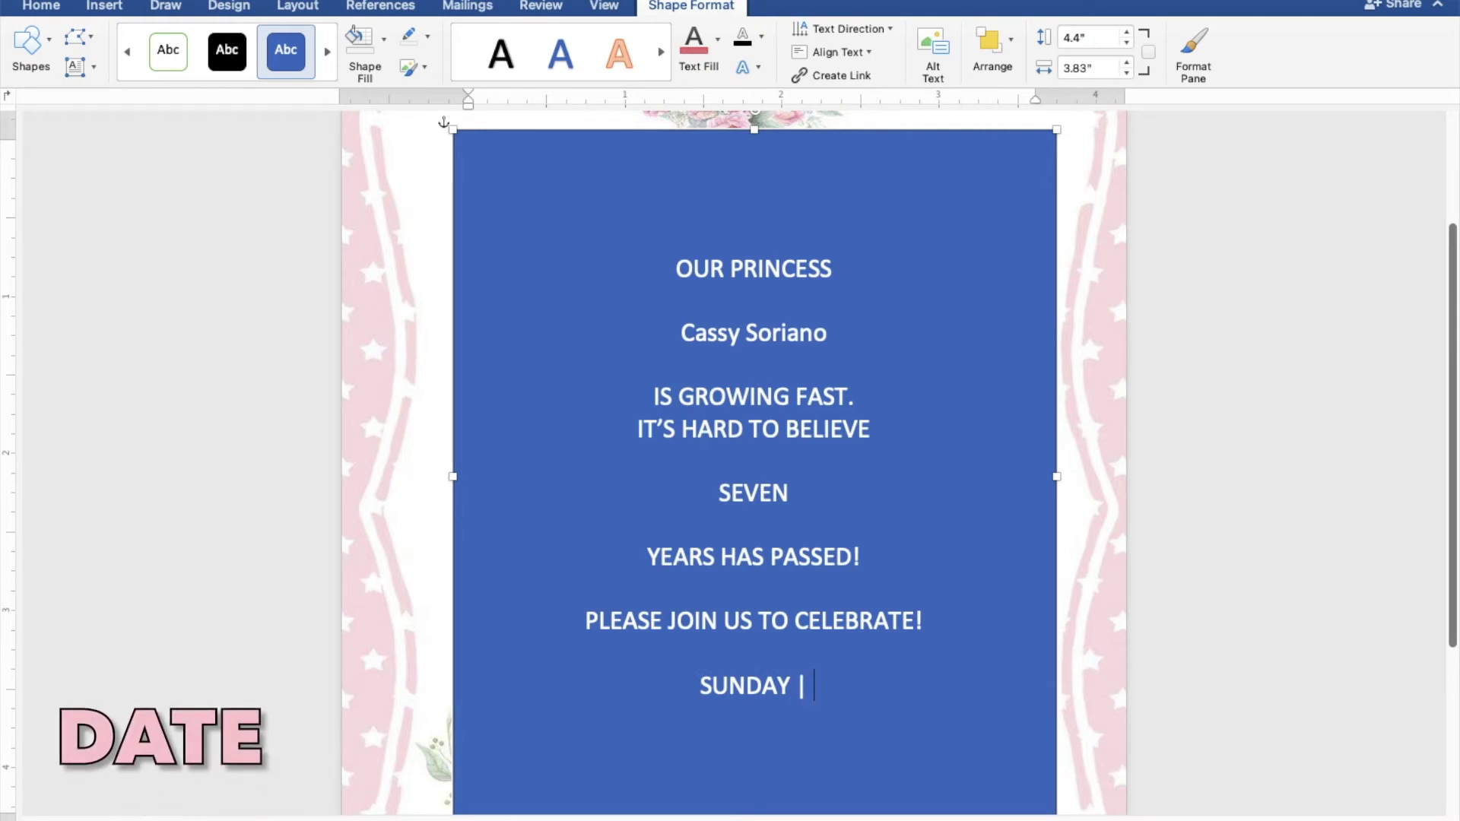
type(" MARCH 27")
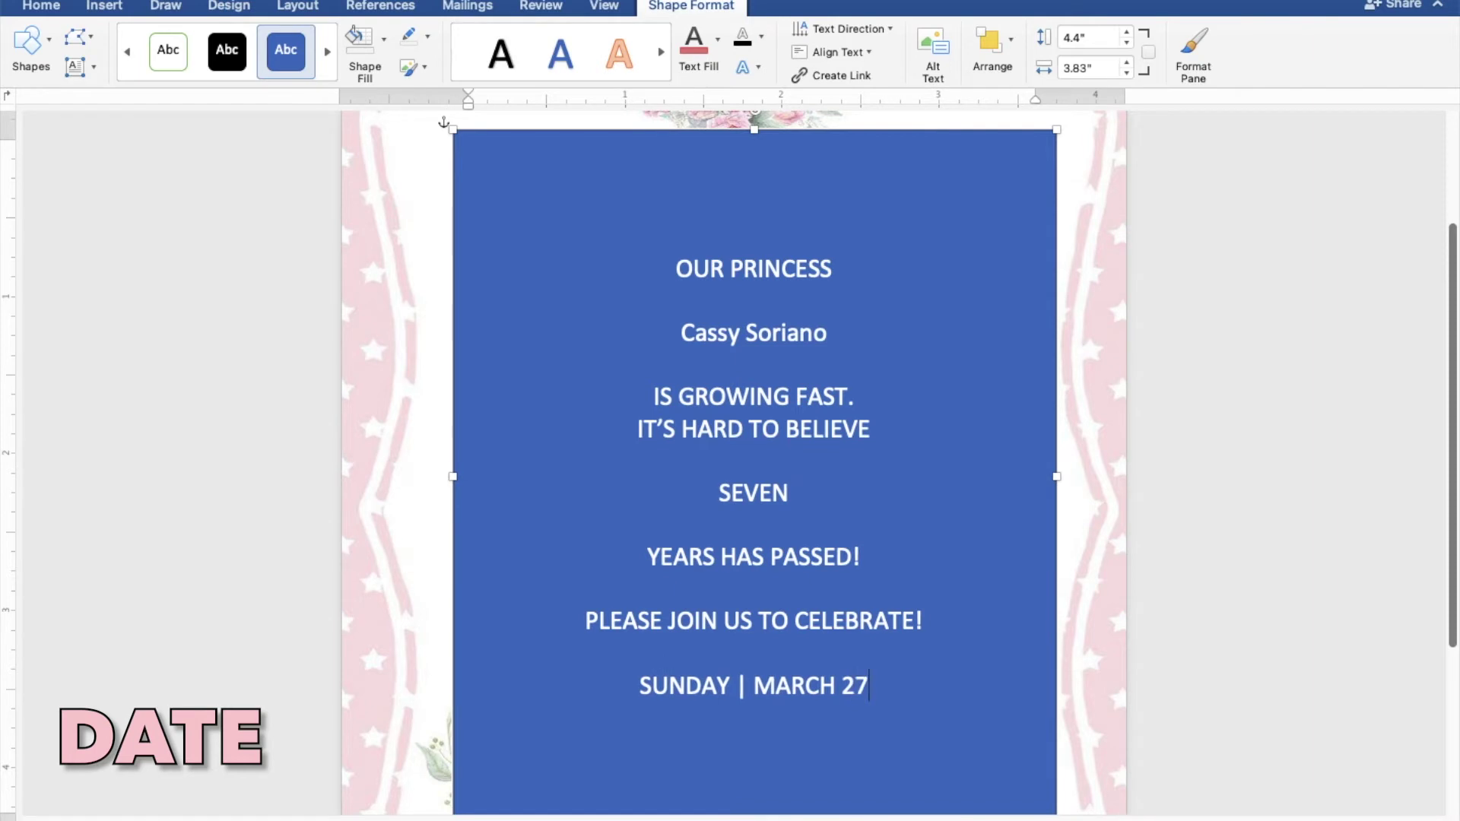
type(", 2022")
key("Return")
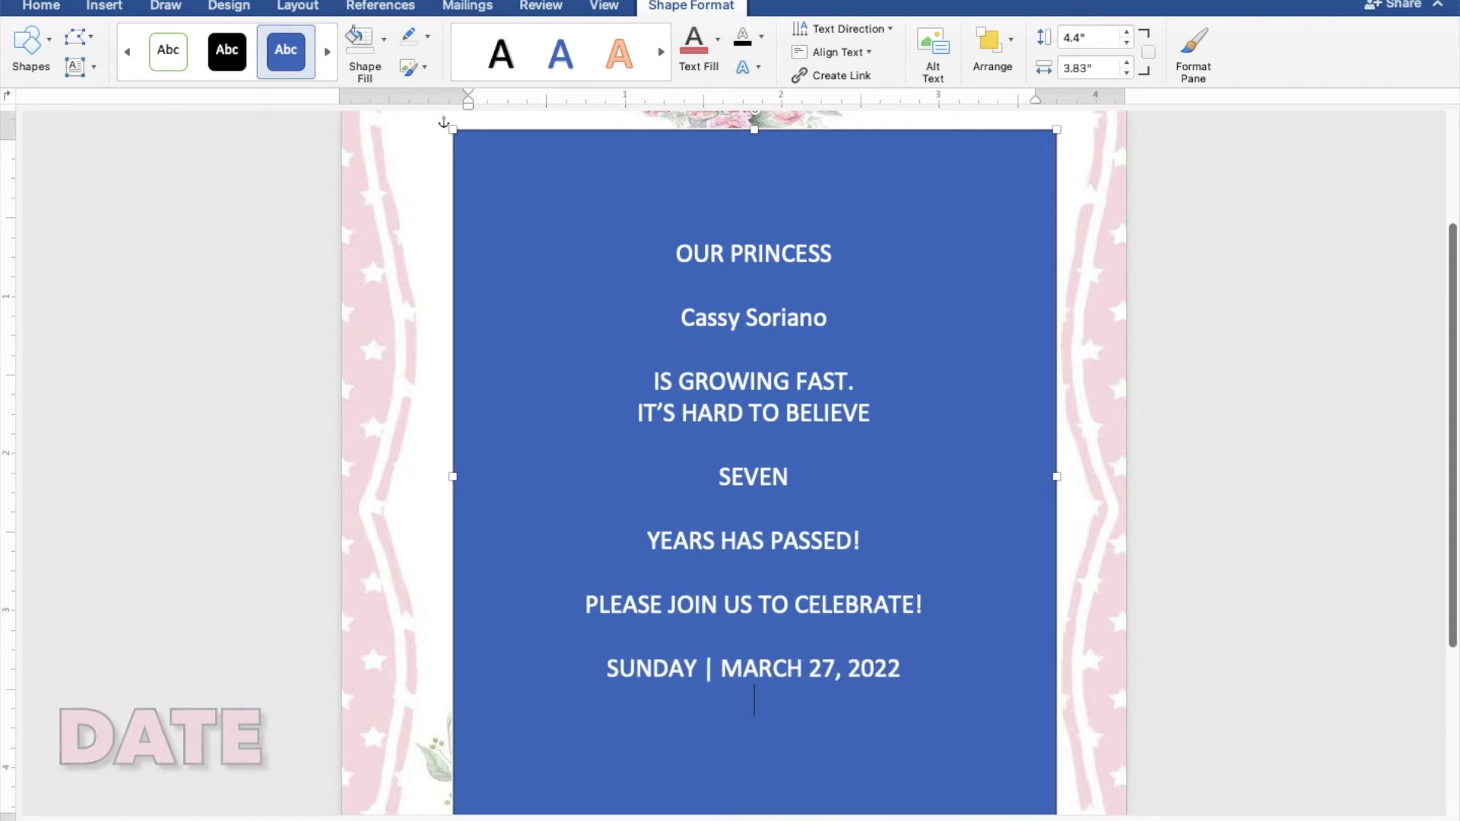
type("3:")
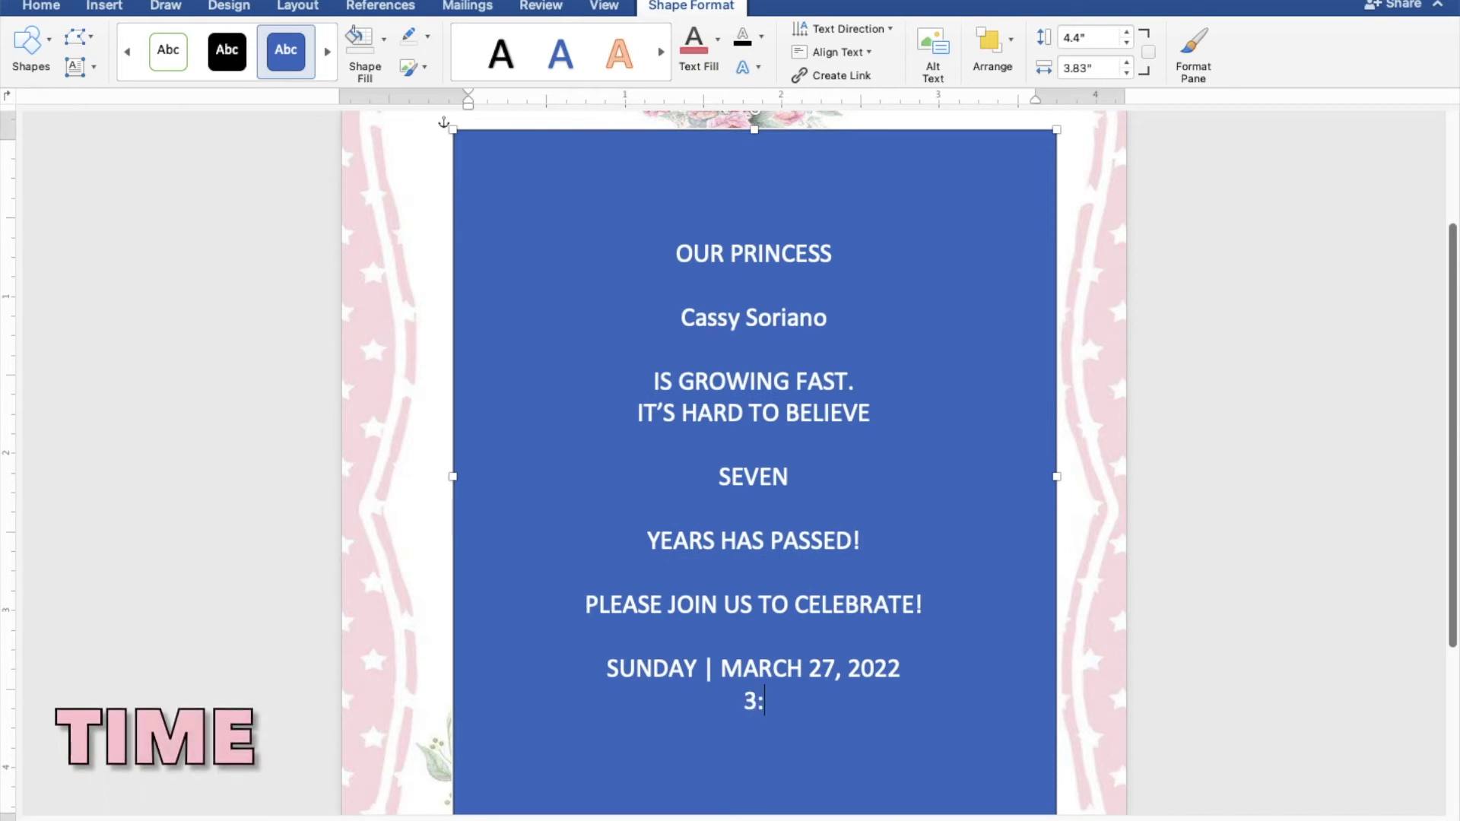
type("00 PM TO 5")
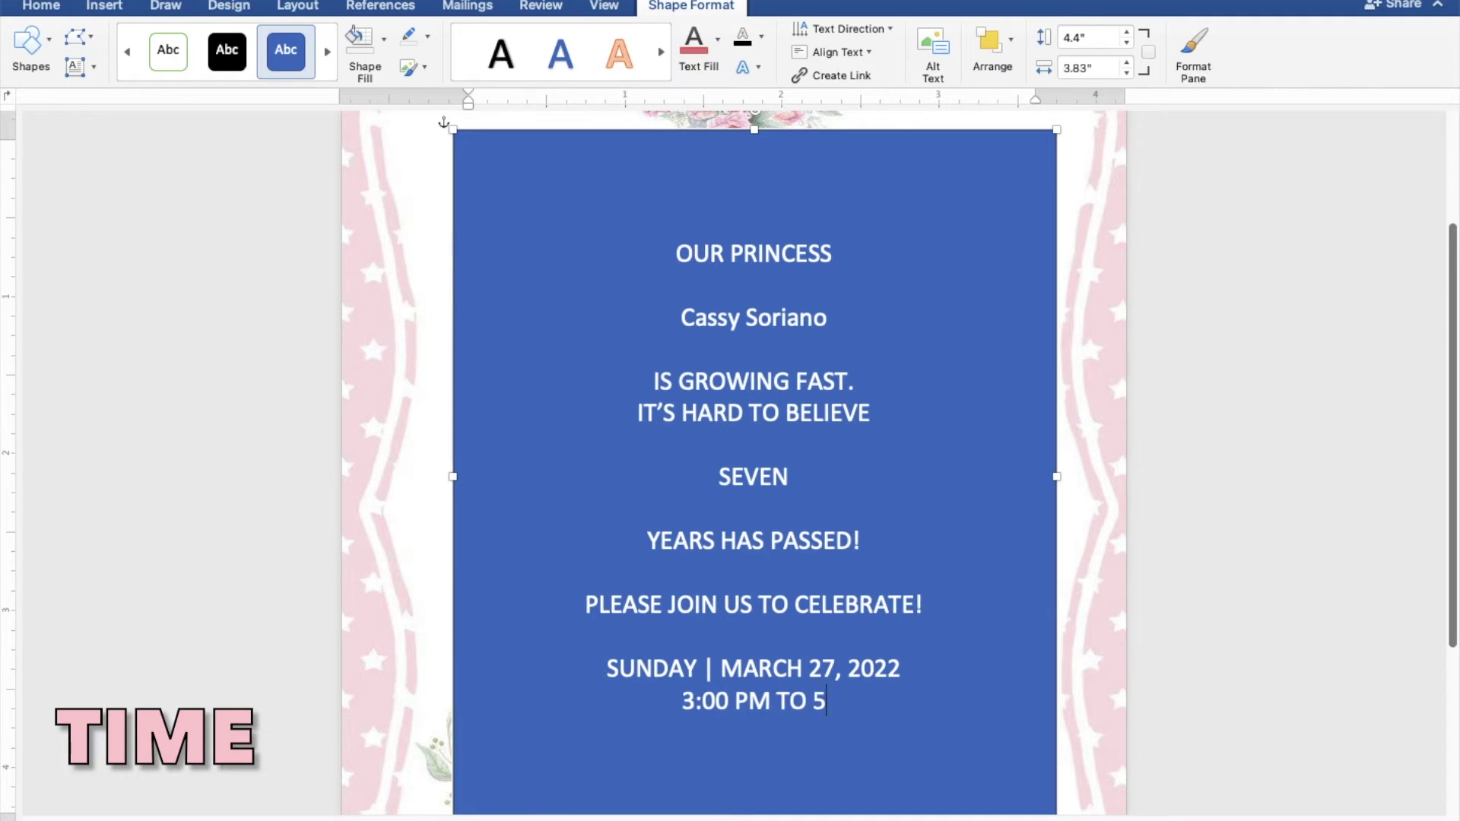
type(":00 ")
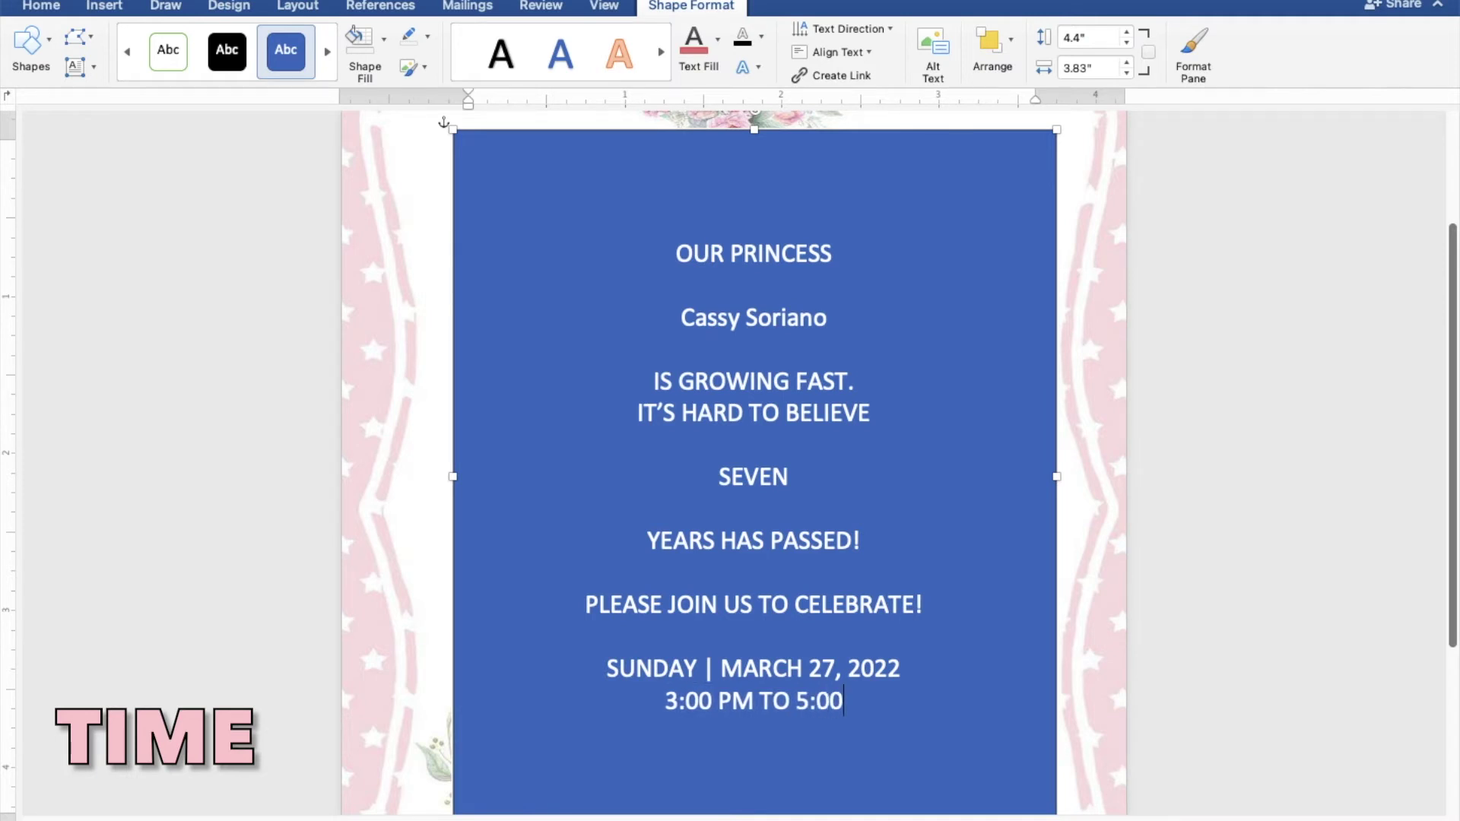
type("PM")
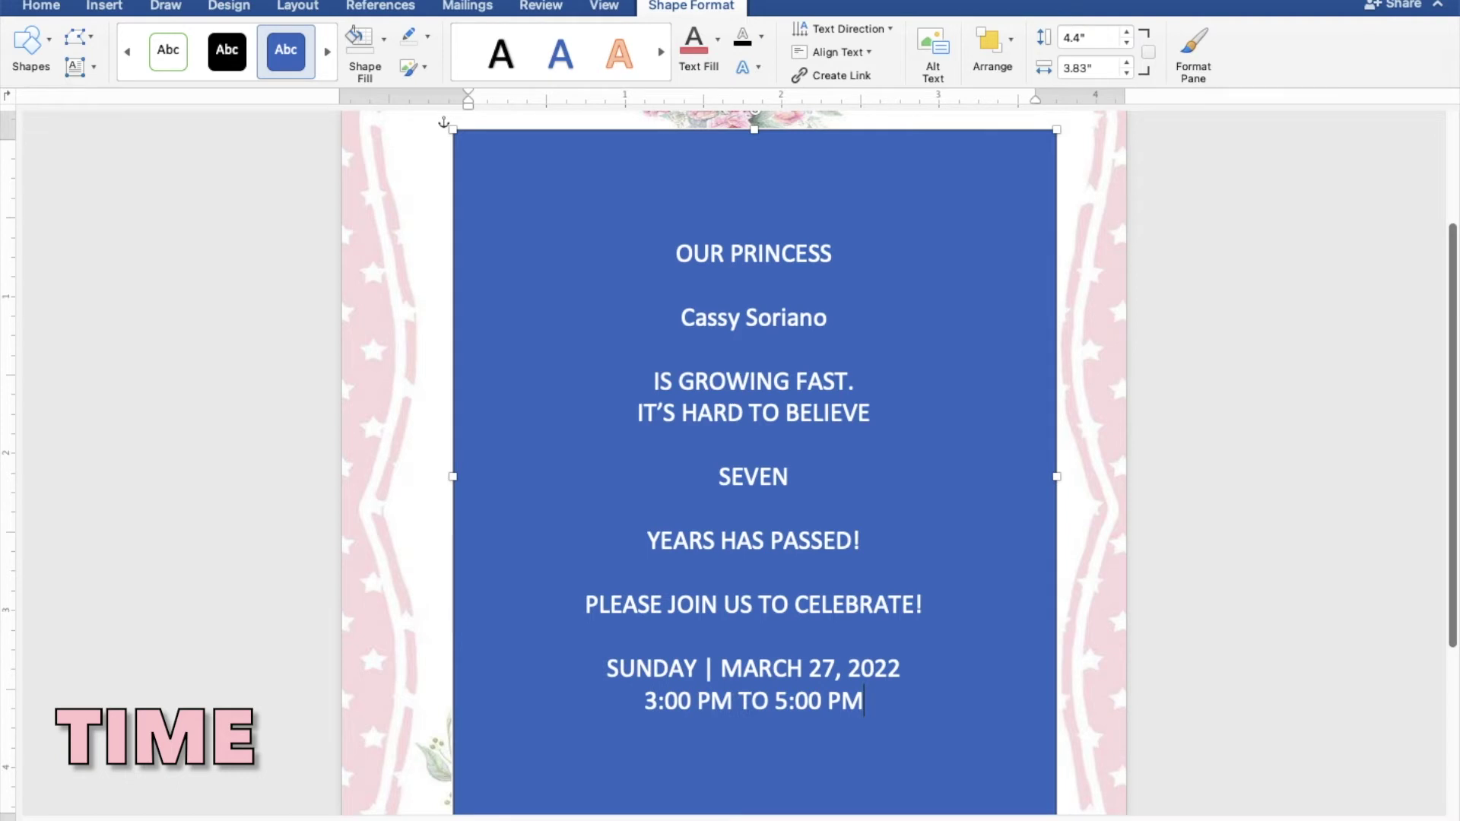
key("Return")
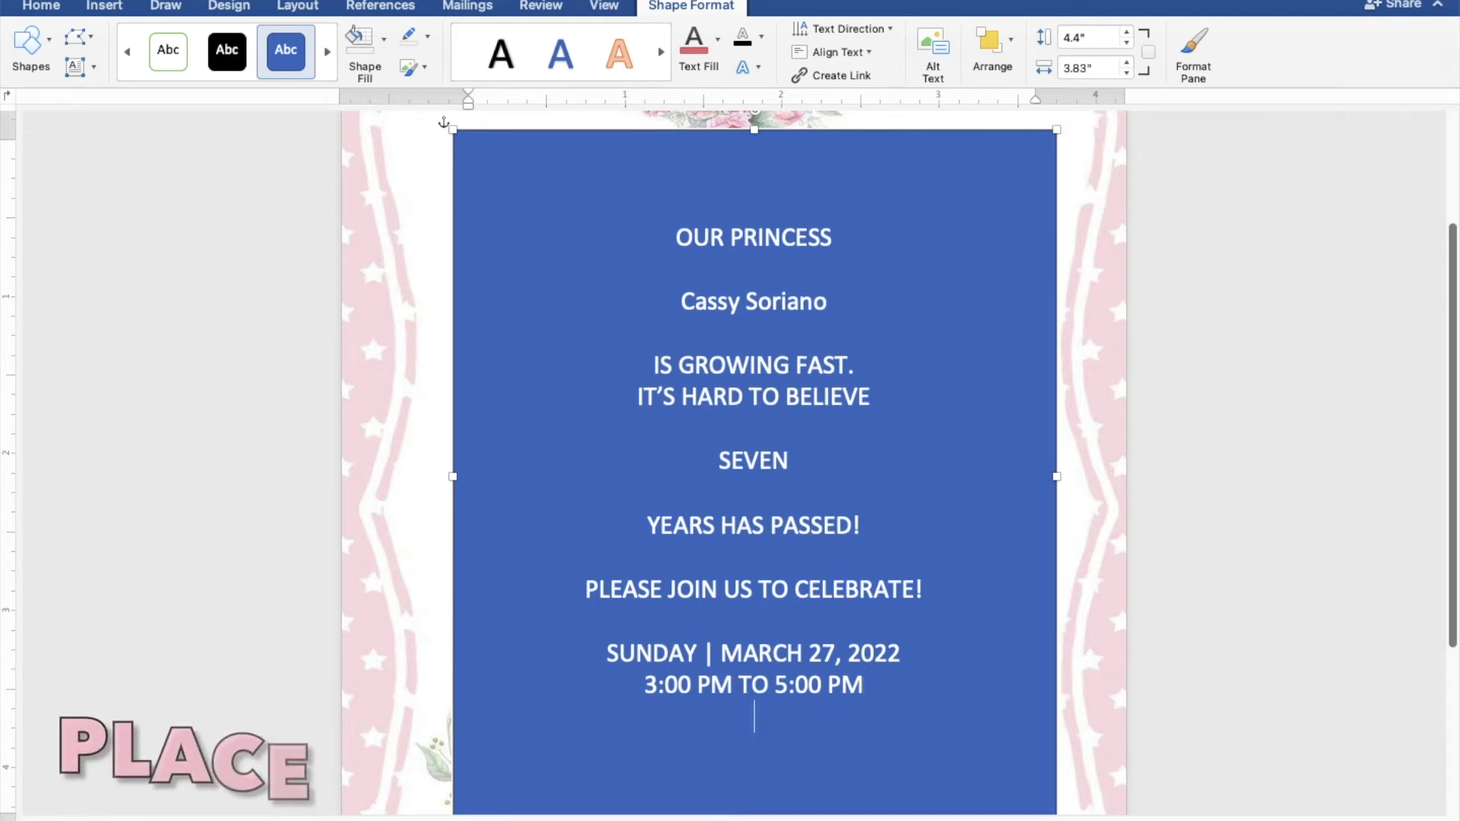
type("JAPANESE ")
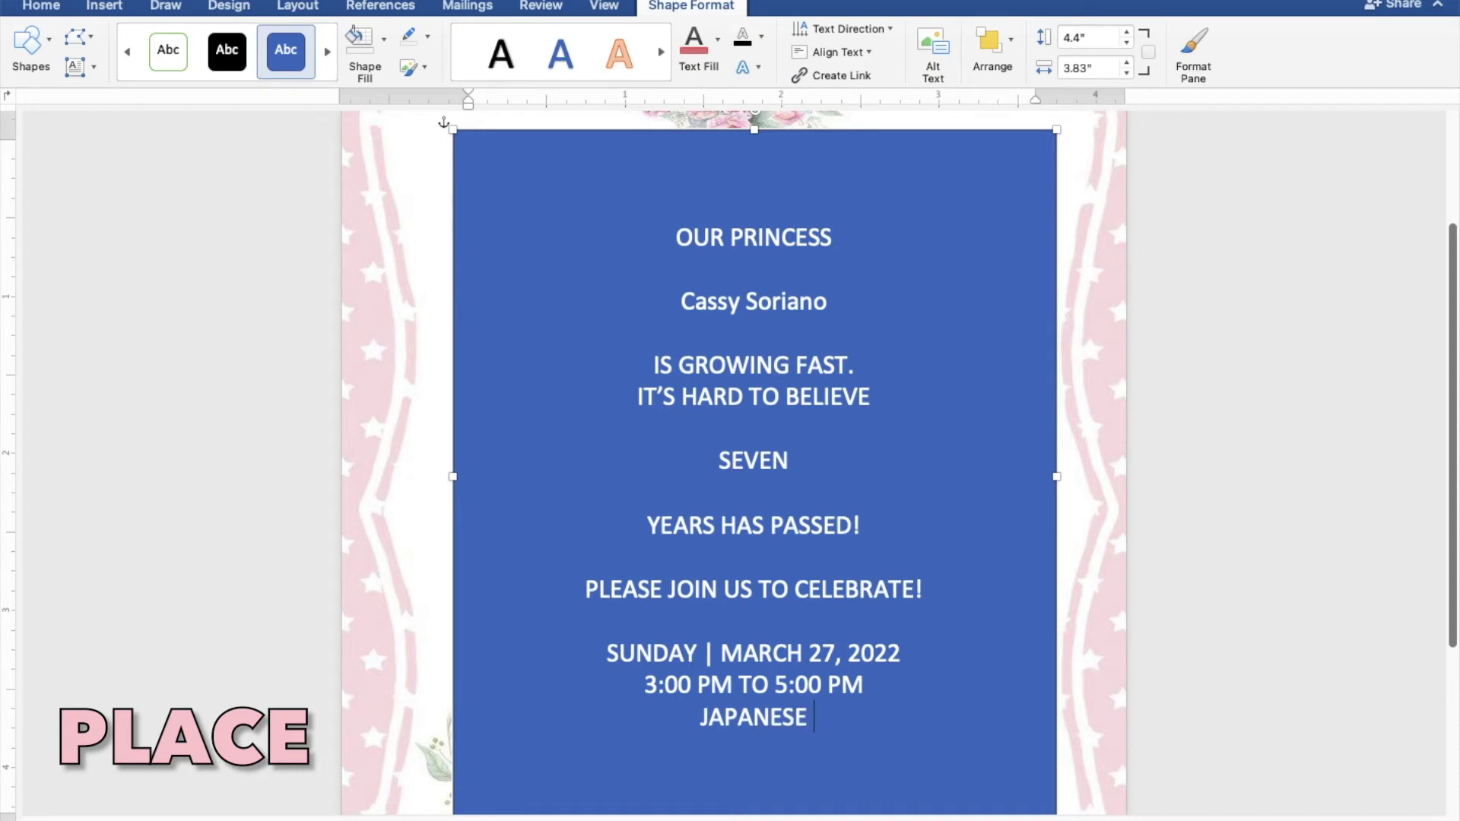
type("GARDEN,")
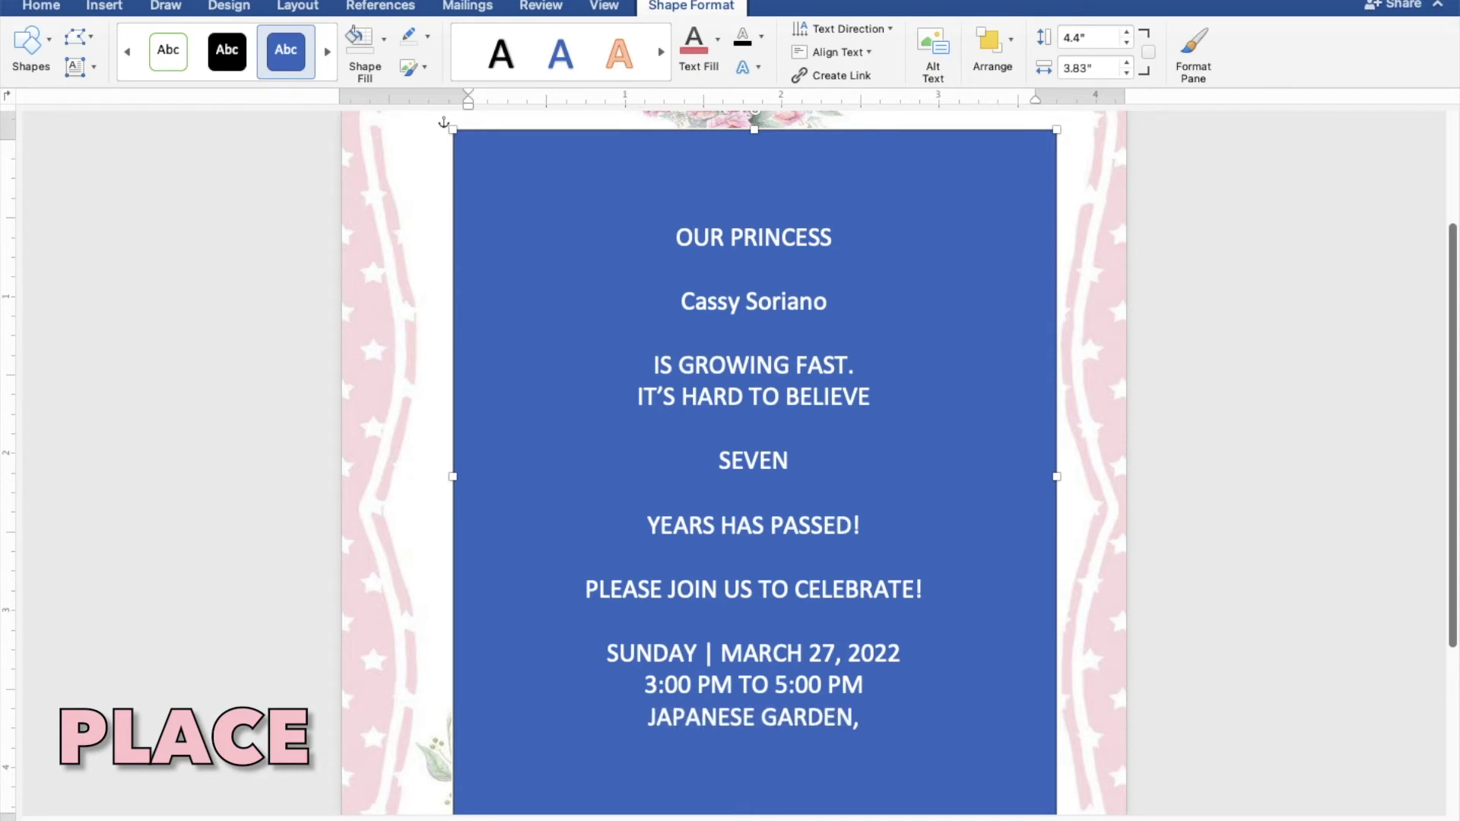
type(" TONDALIGAN BEACH")
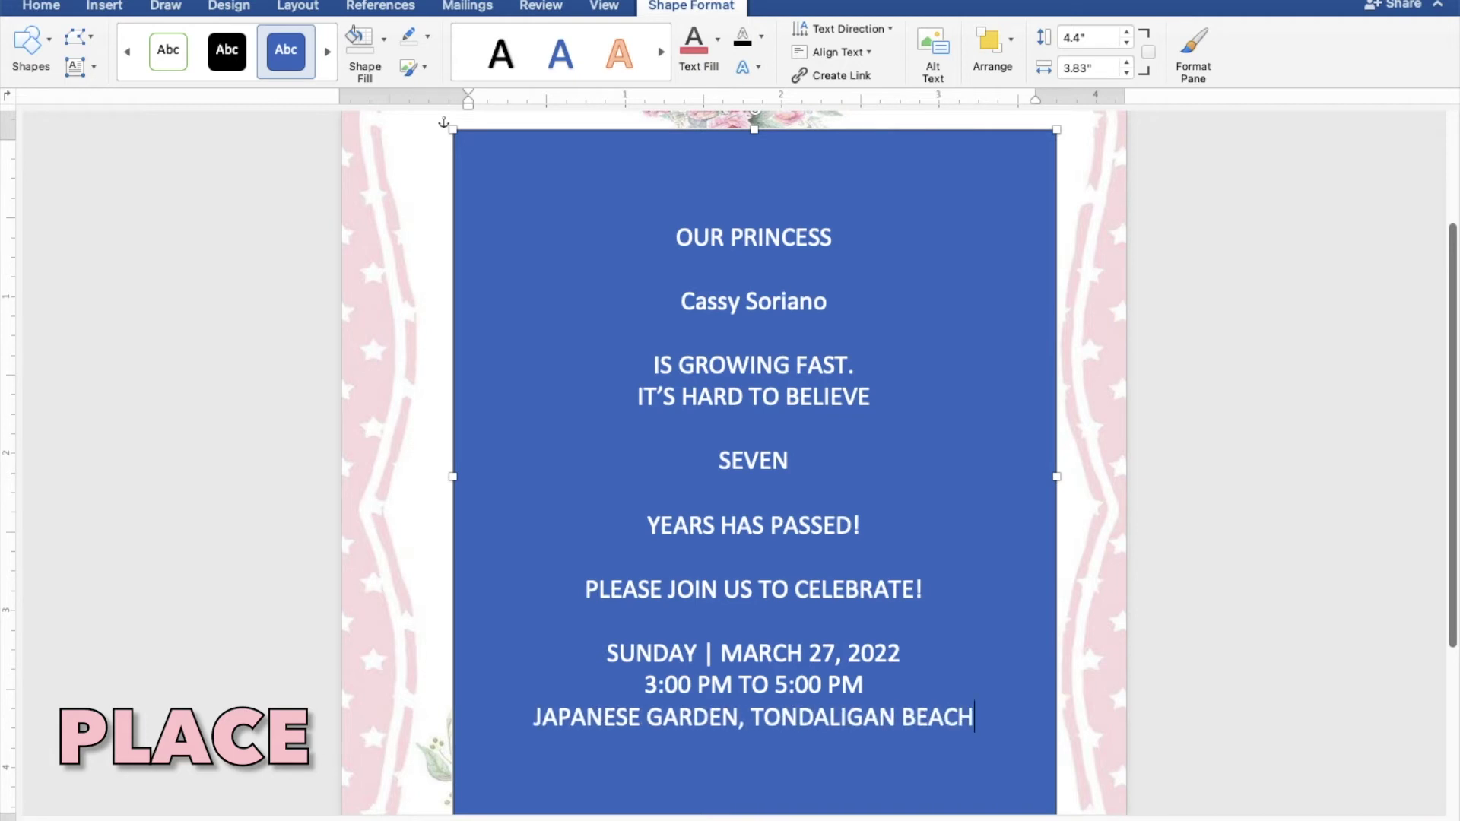
key("Return")
type("GUPAN ")
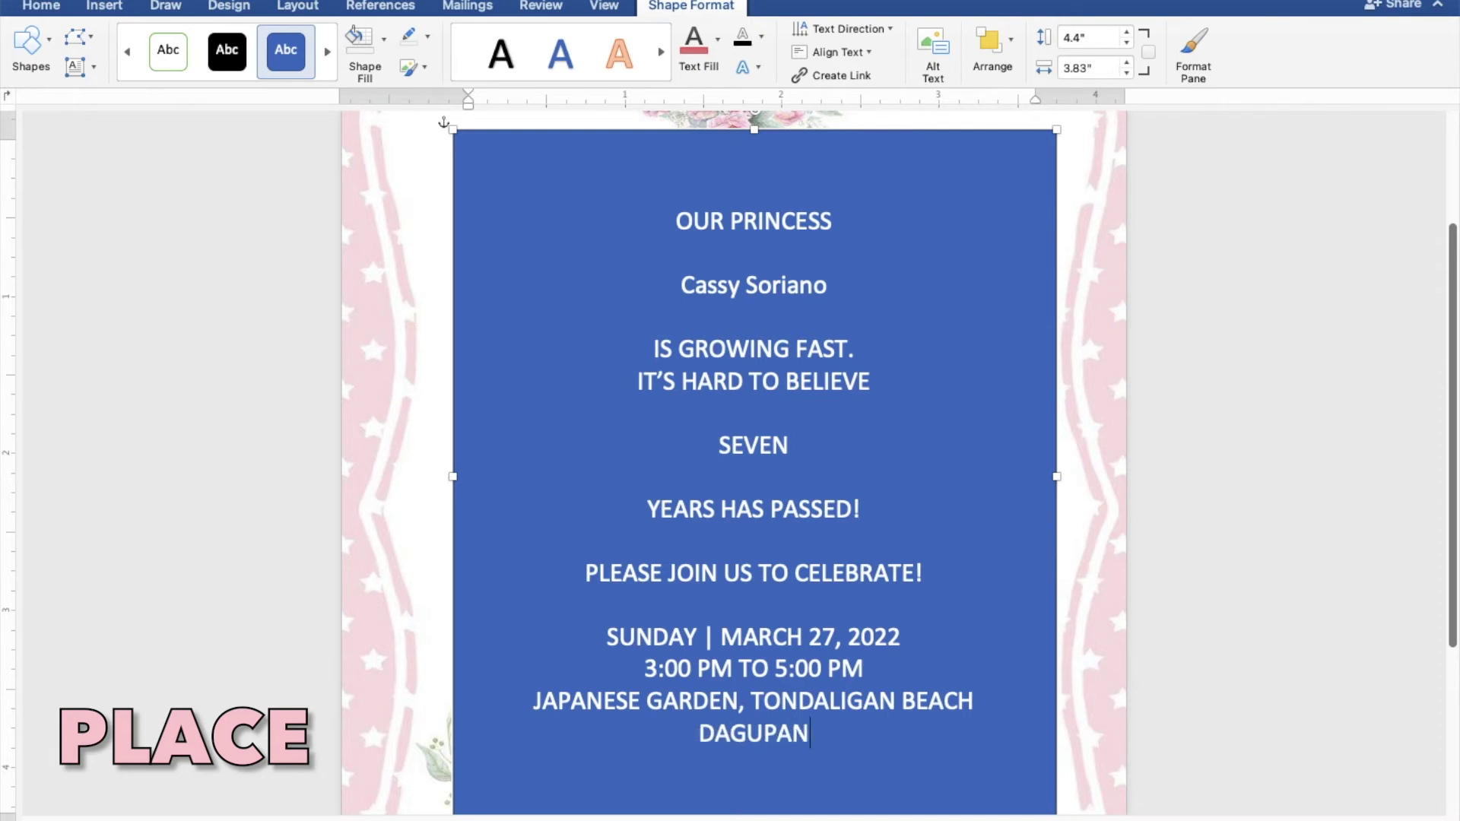
type("CITY")
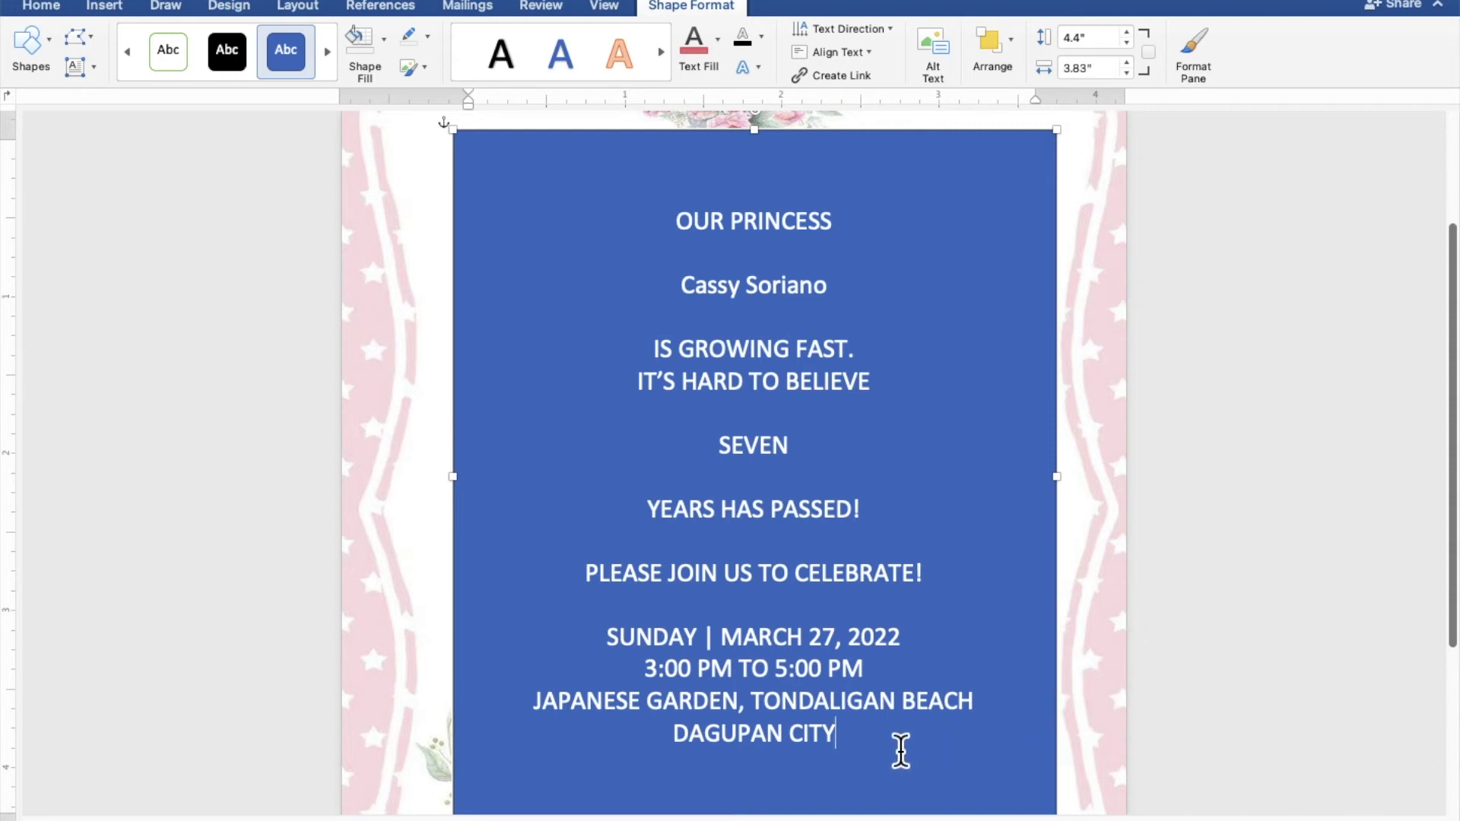
mouse_move(858, 748)
left_mouse_down()
mouse_move(752, 570)
mouse_move(674, 239)
left_mouse_up()
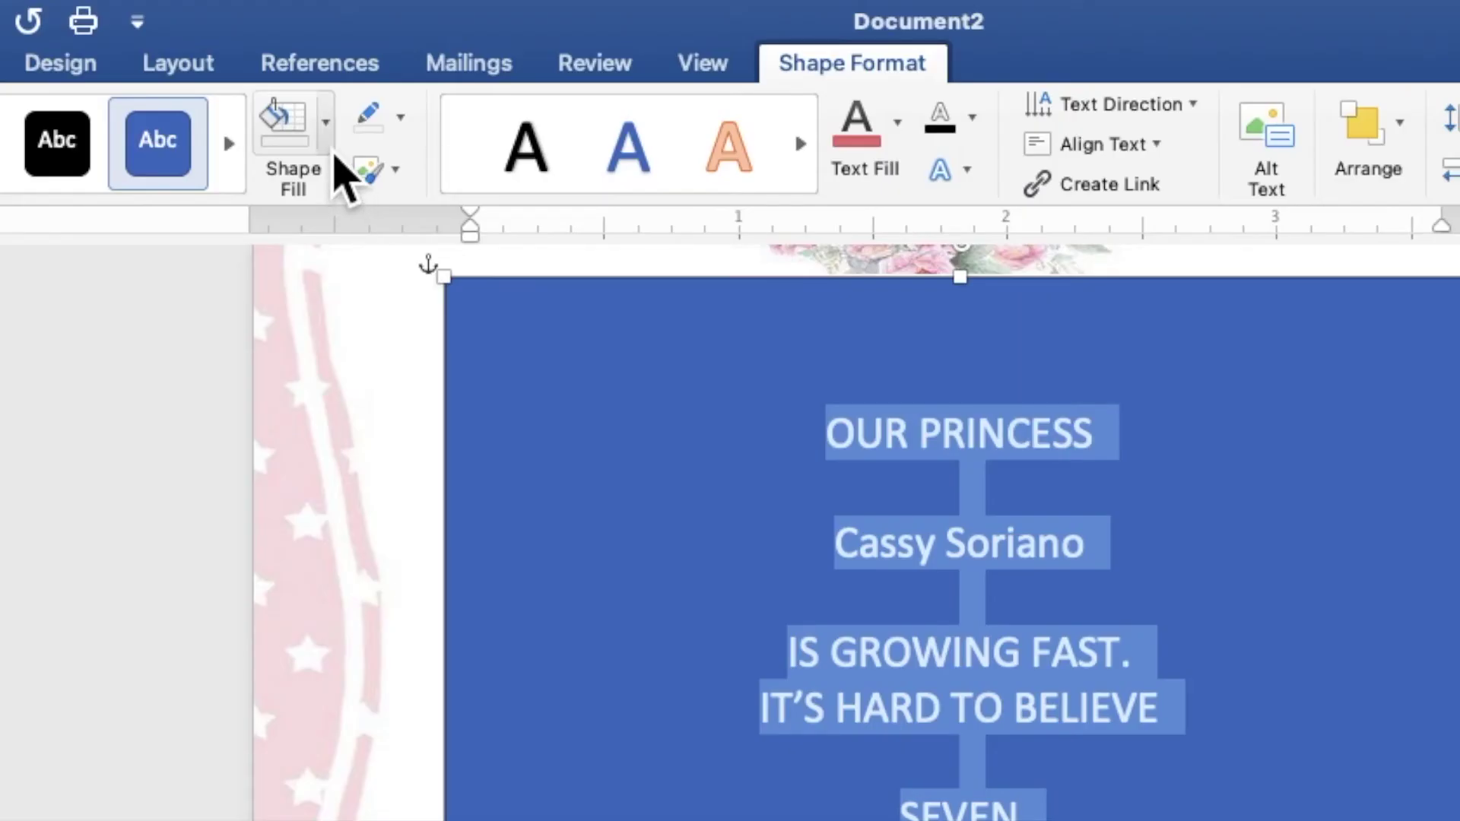
Give the text box No Fill and No Outline so the border shows through
left_click(327, 144)
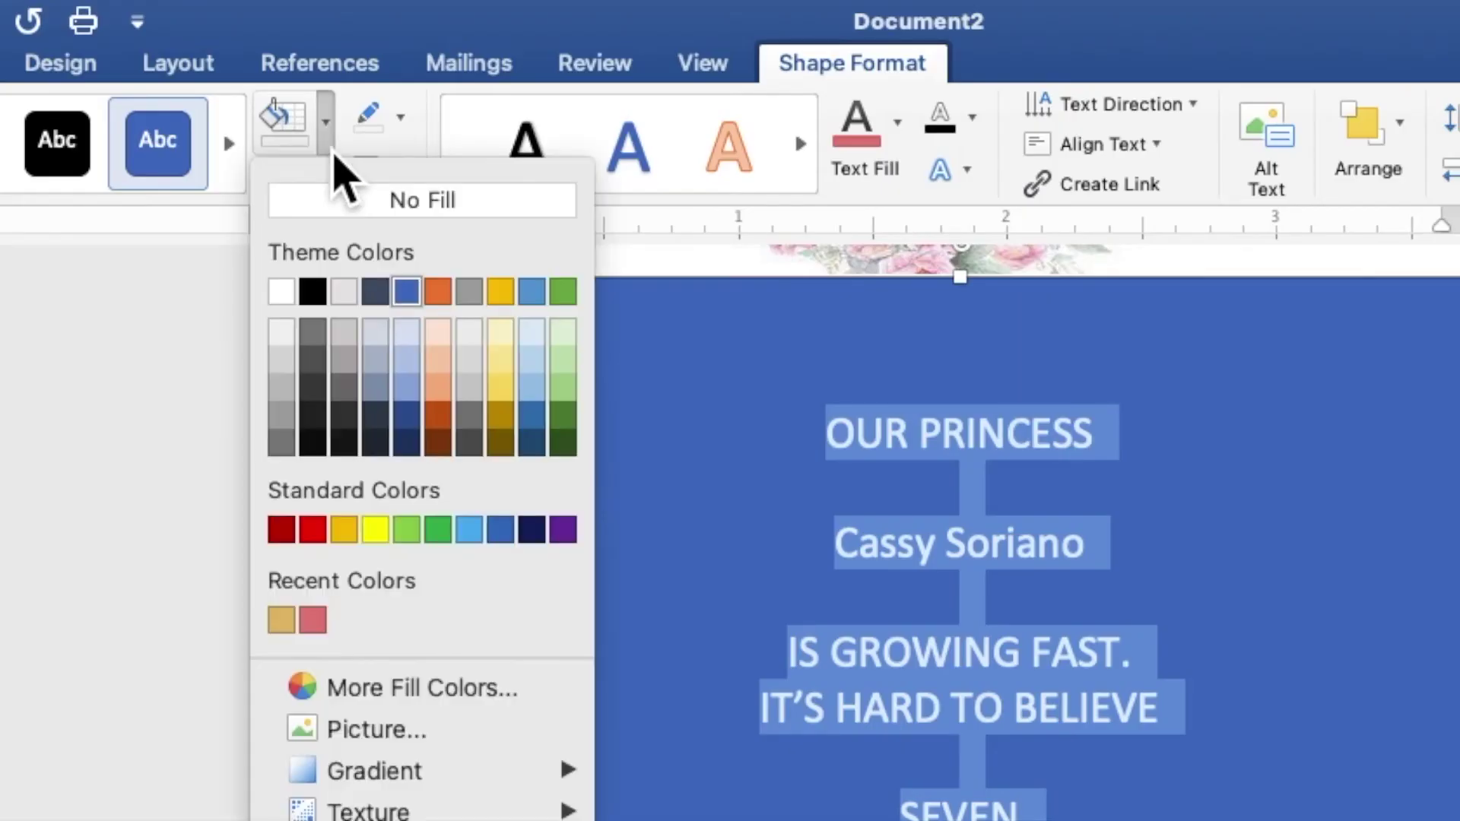
left_click(335, 202)
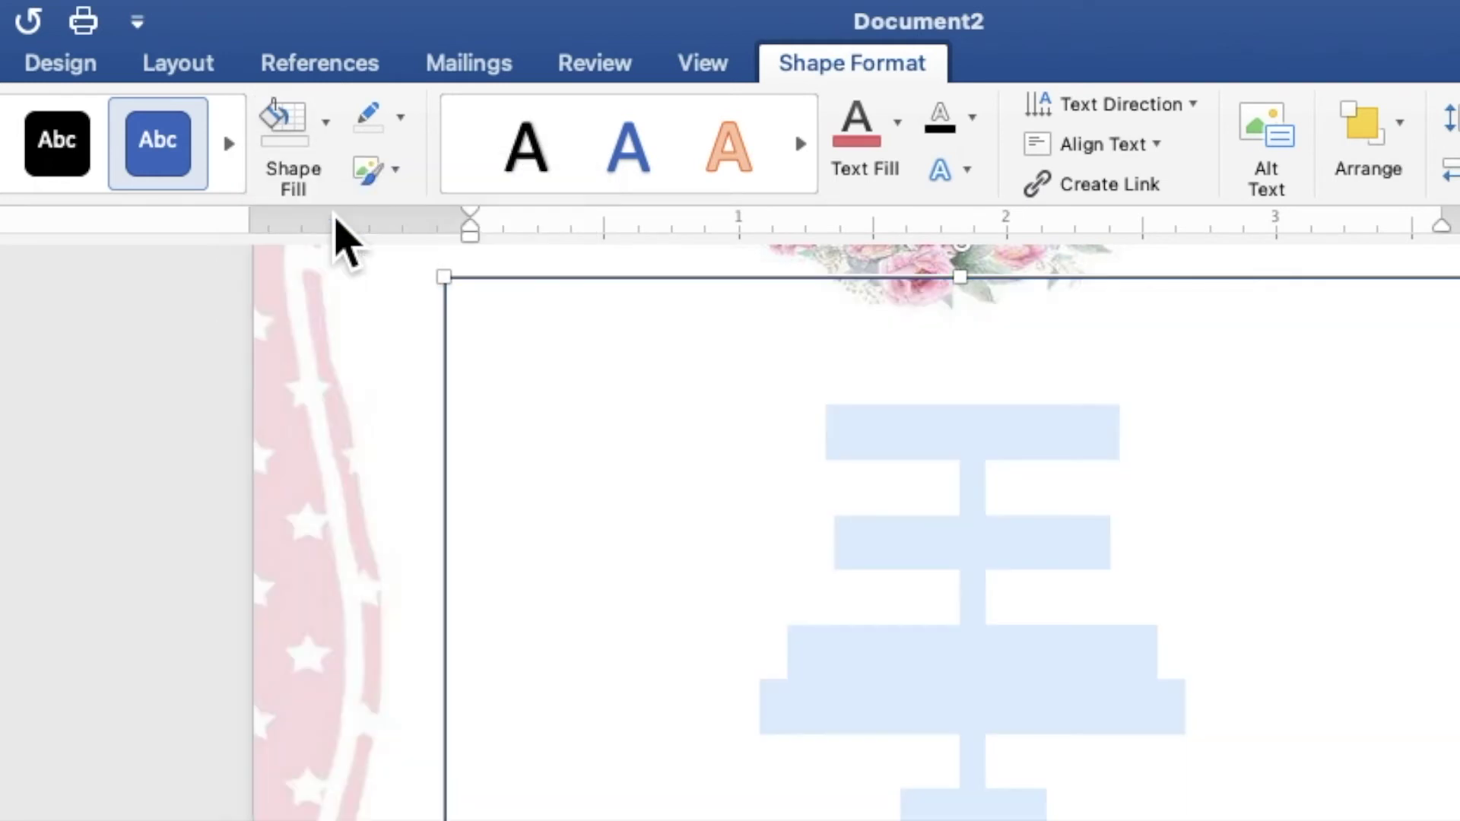
left_click(401, 122)
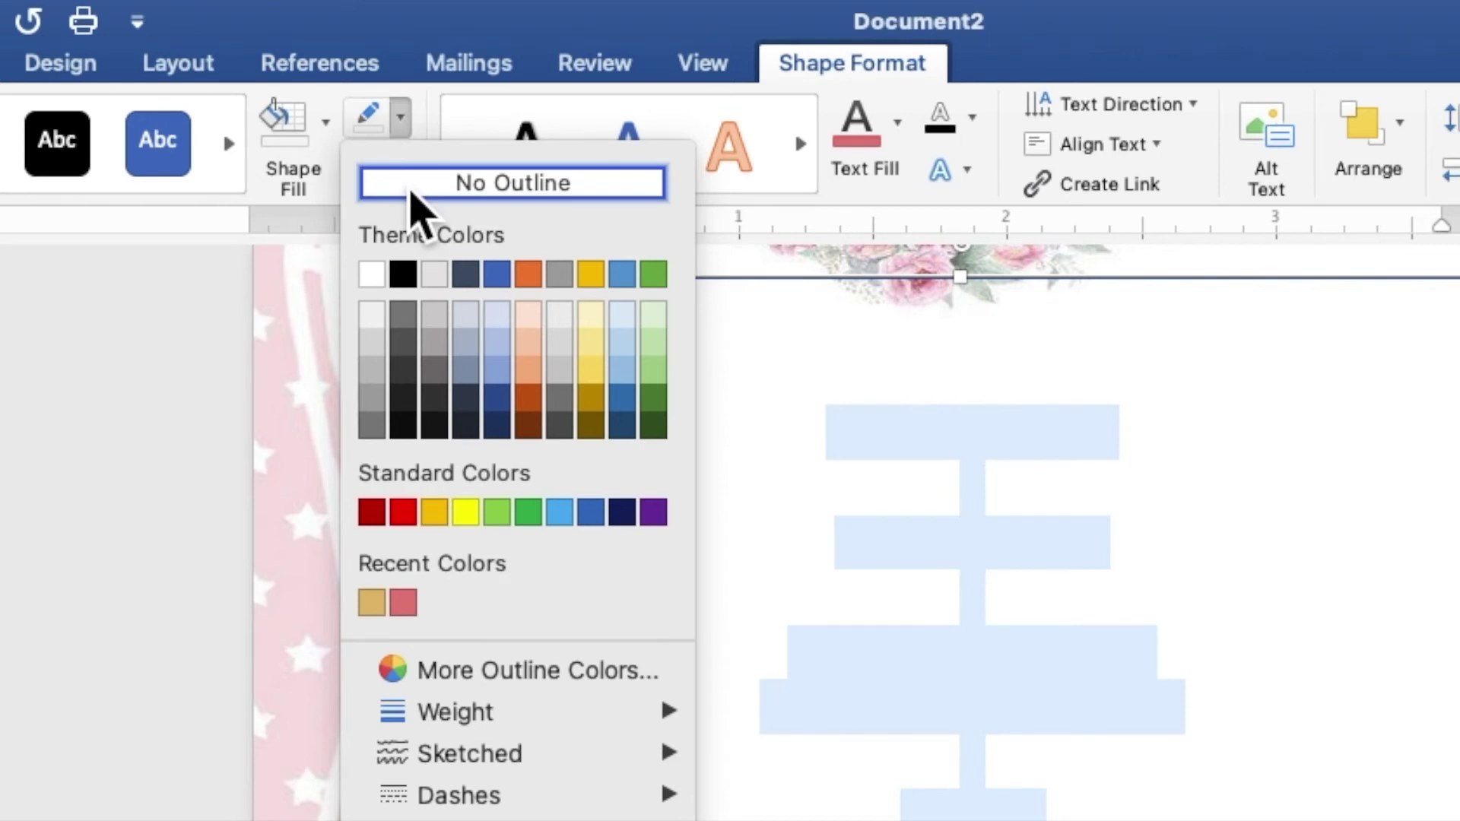
left_click(418, 185)
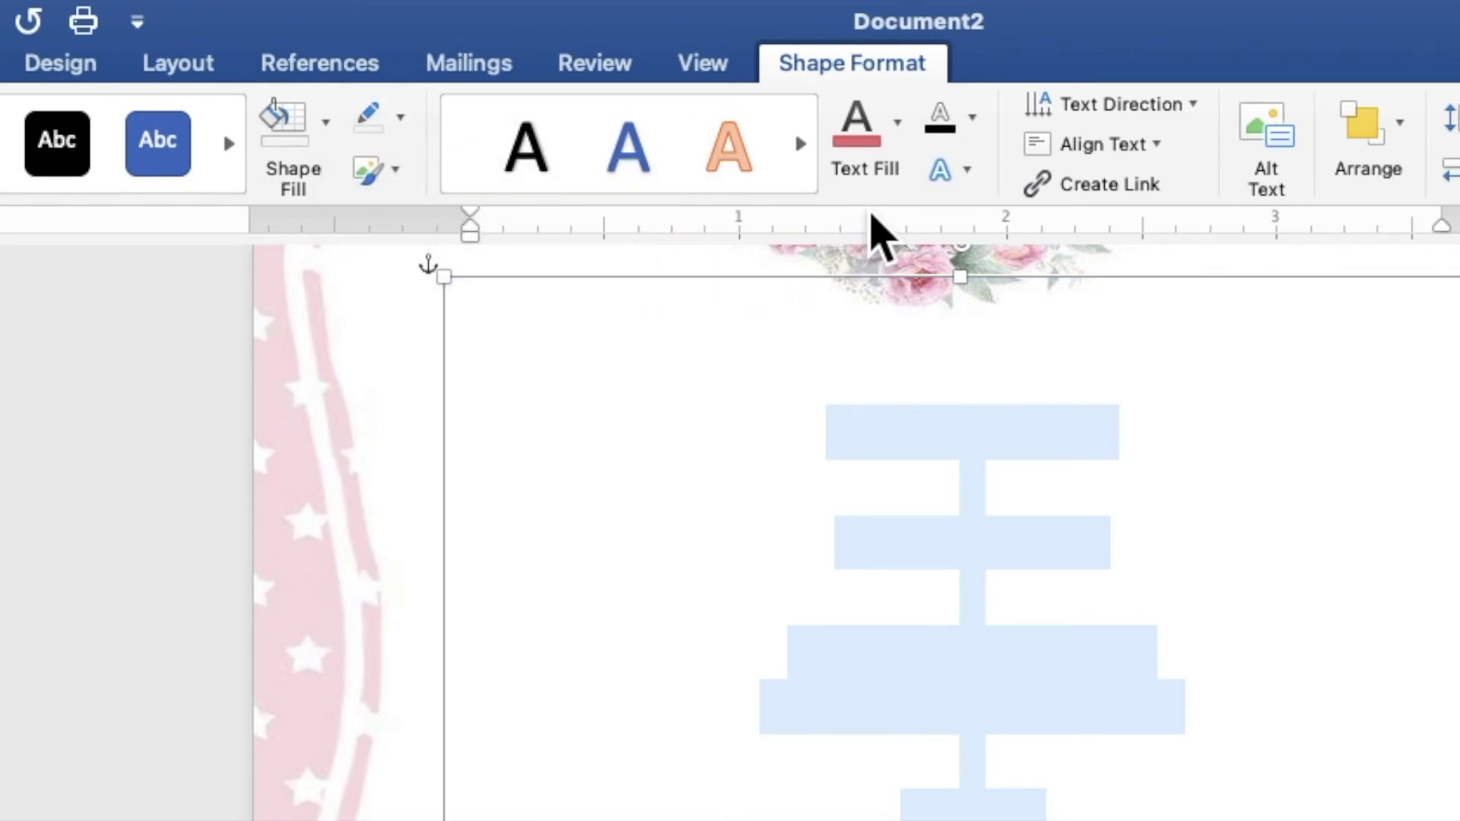
left_click(900, 149)
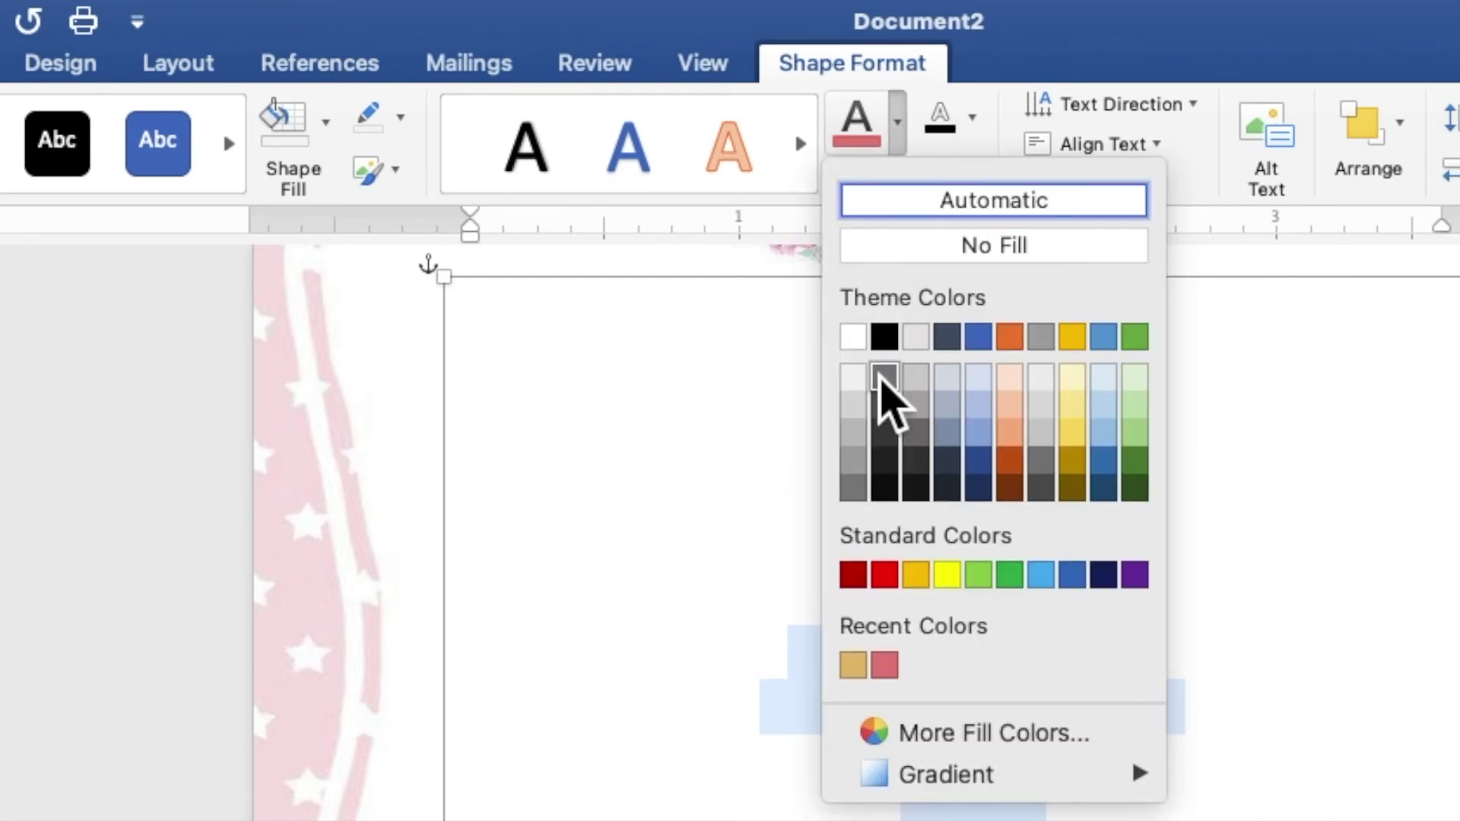
Colour all the invitation text in the pinkish-red recent colour
left_click(899, 676)
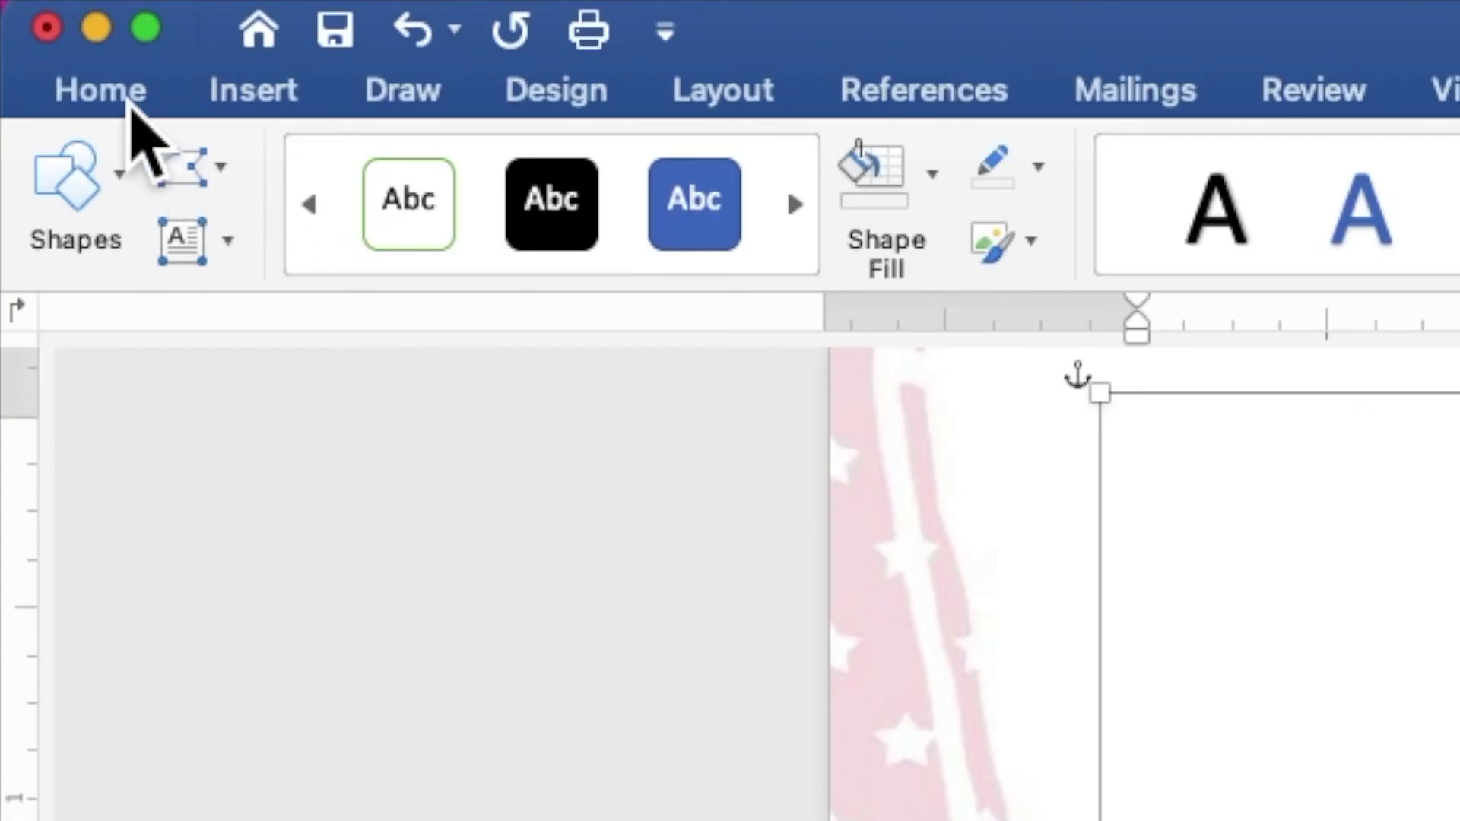
left_click(128, 104)
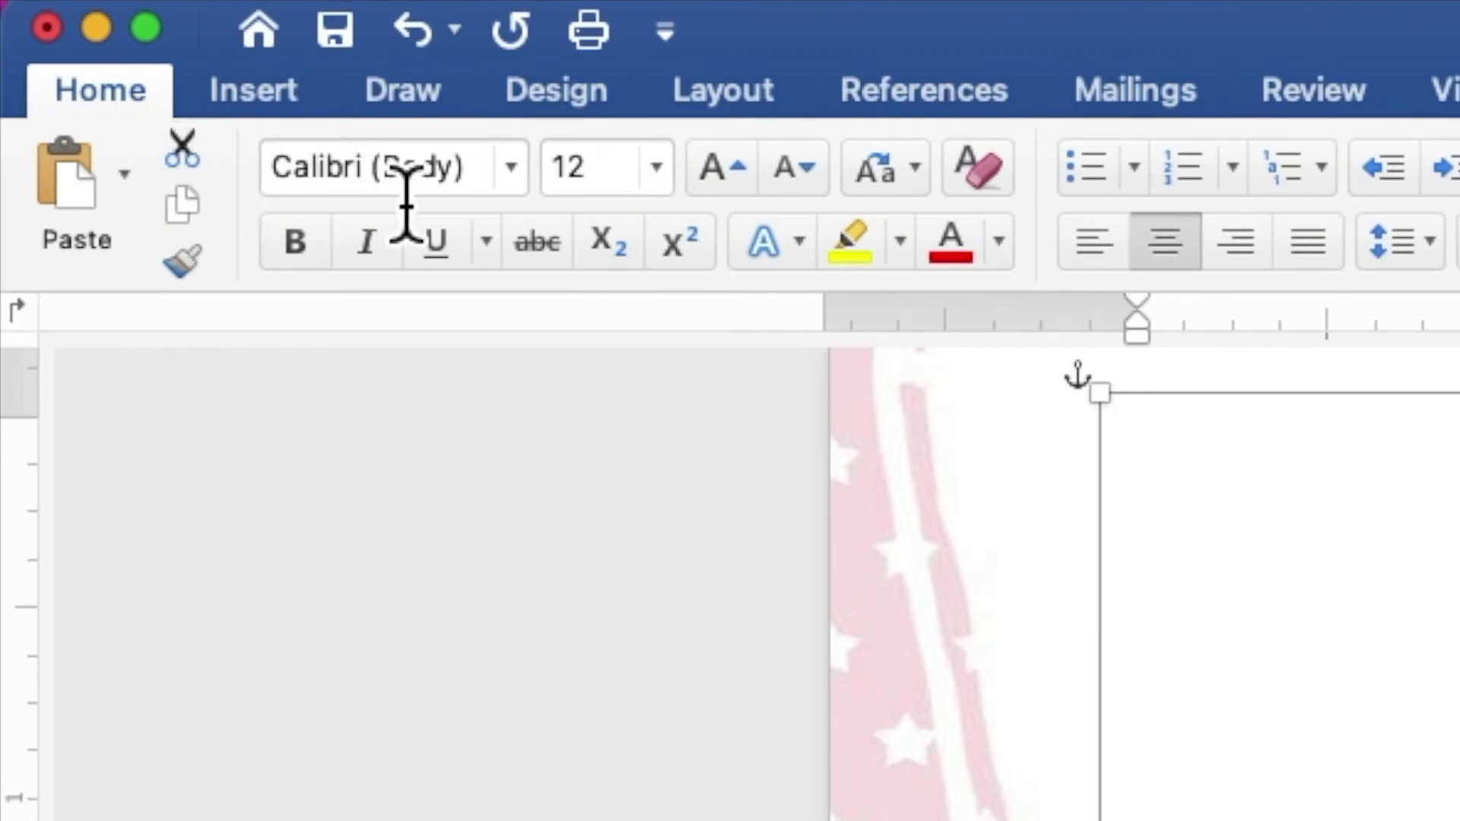
Set all the invitation text to Times New Roman at size 10
left_click(516, 182)
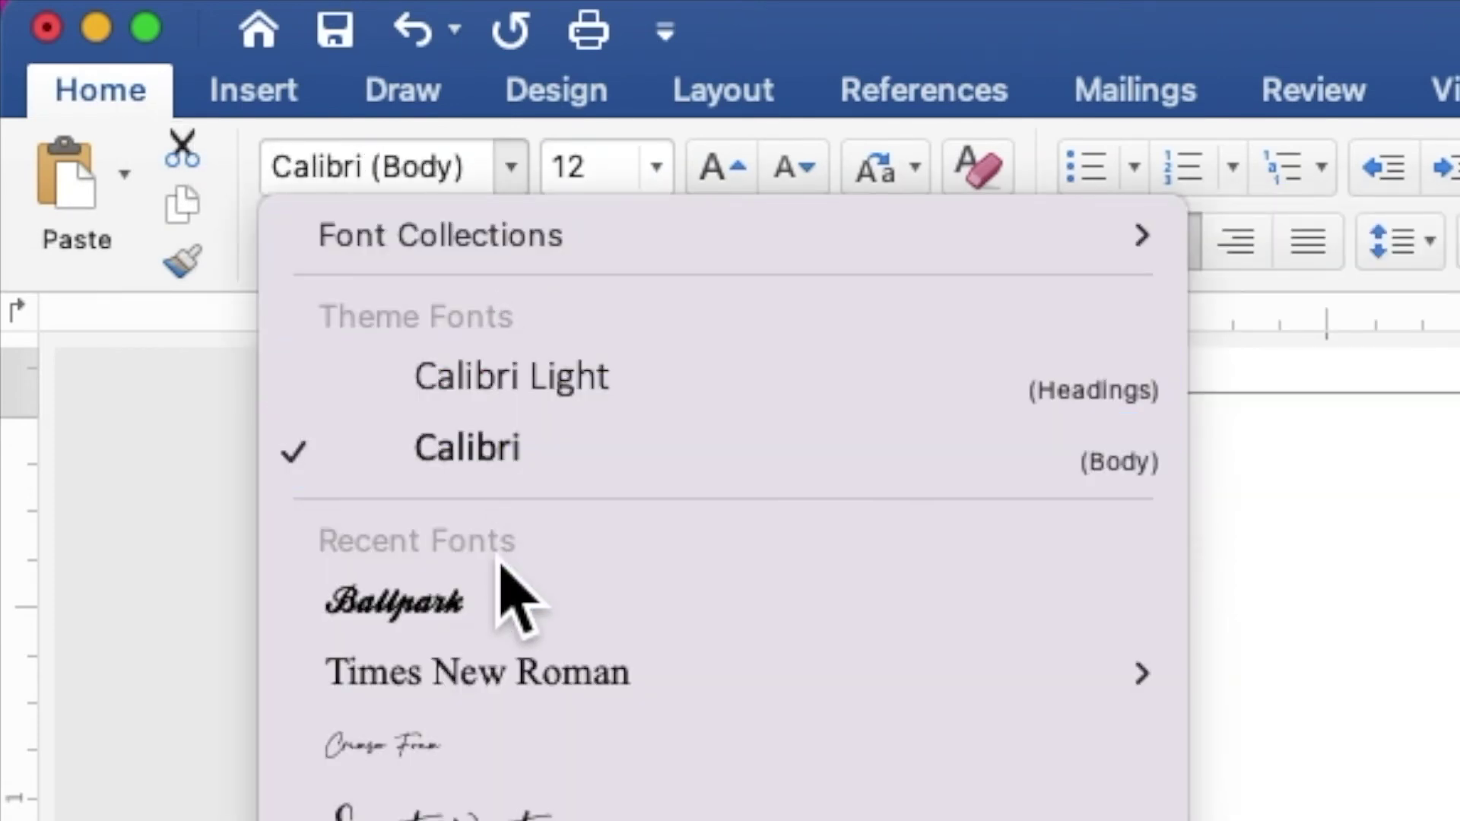
left_click(506, 676)
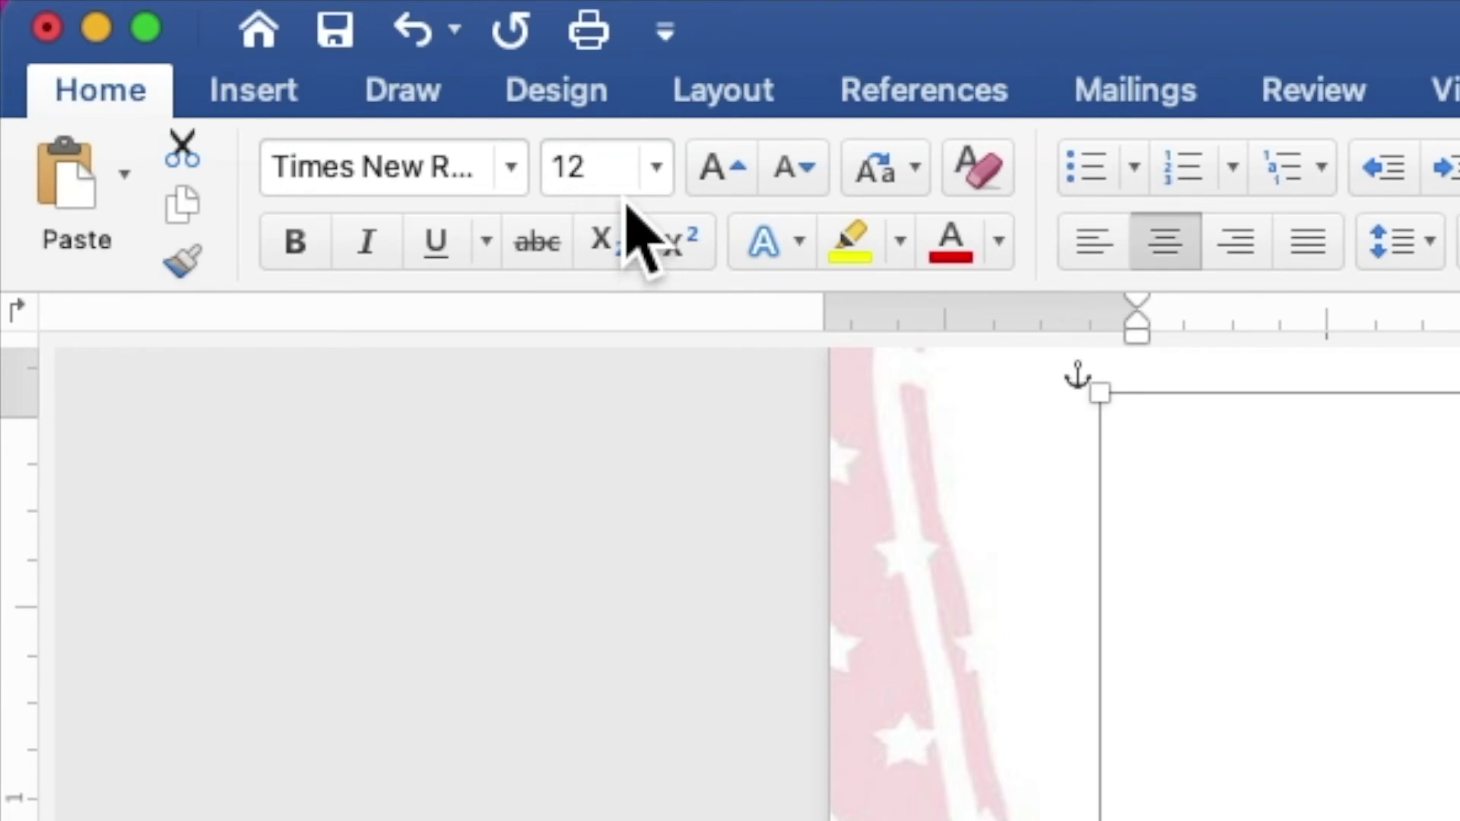
left_click(586, 195)
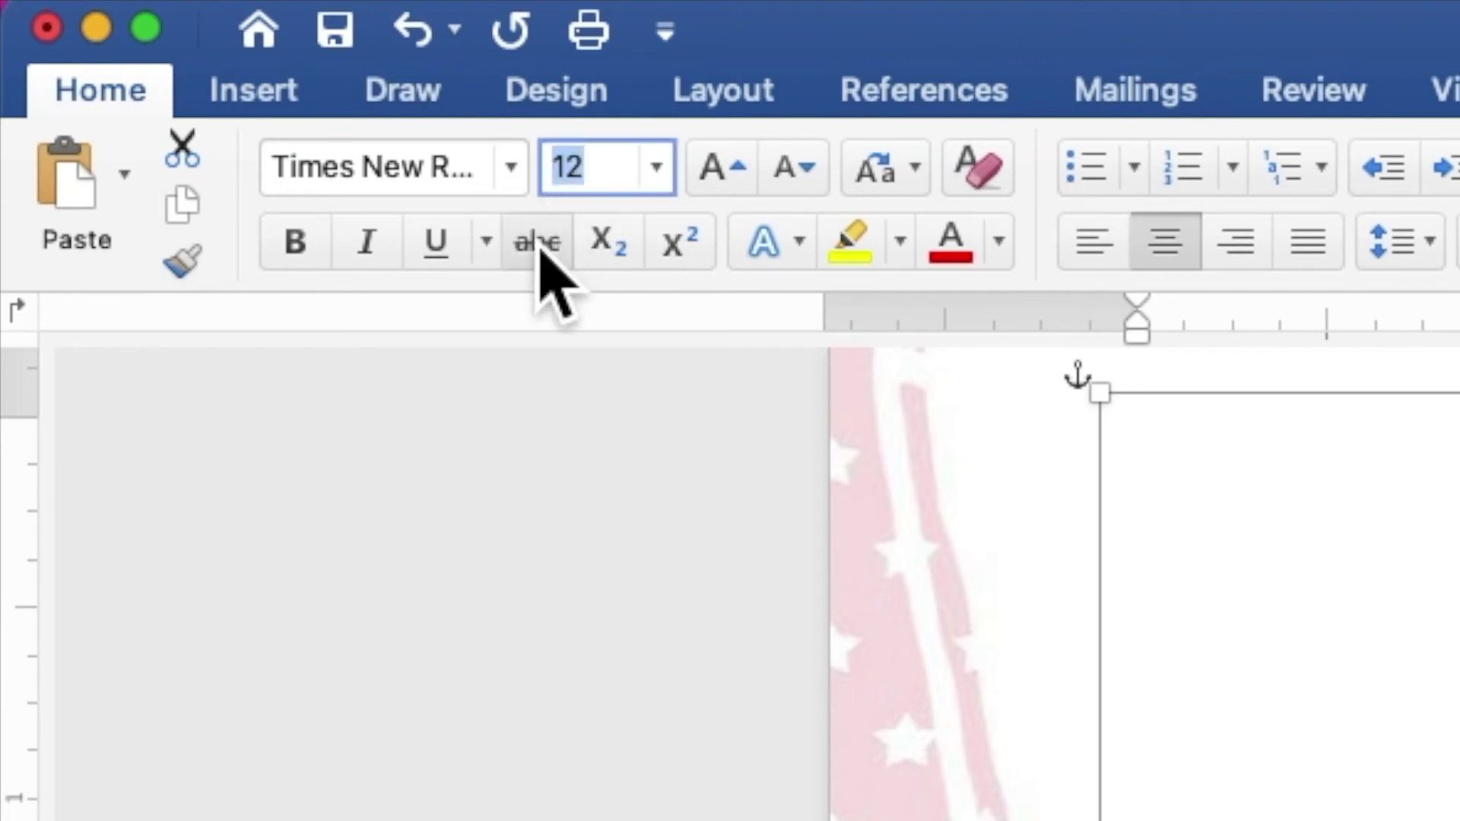
type("1")
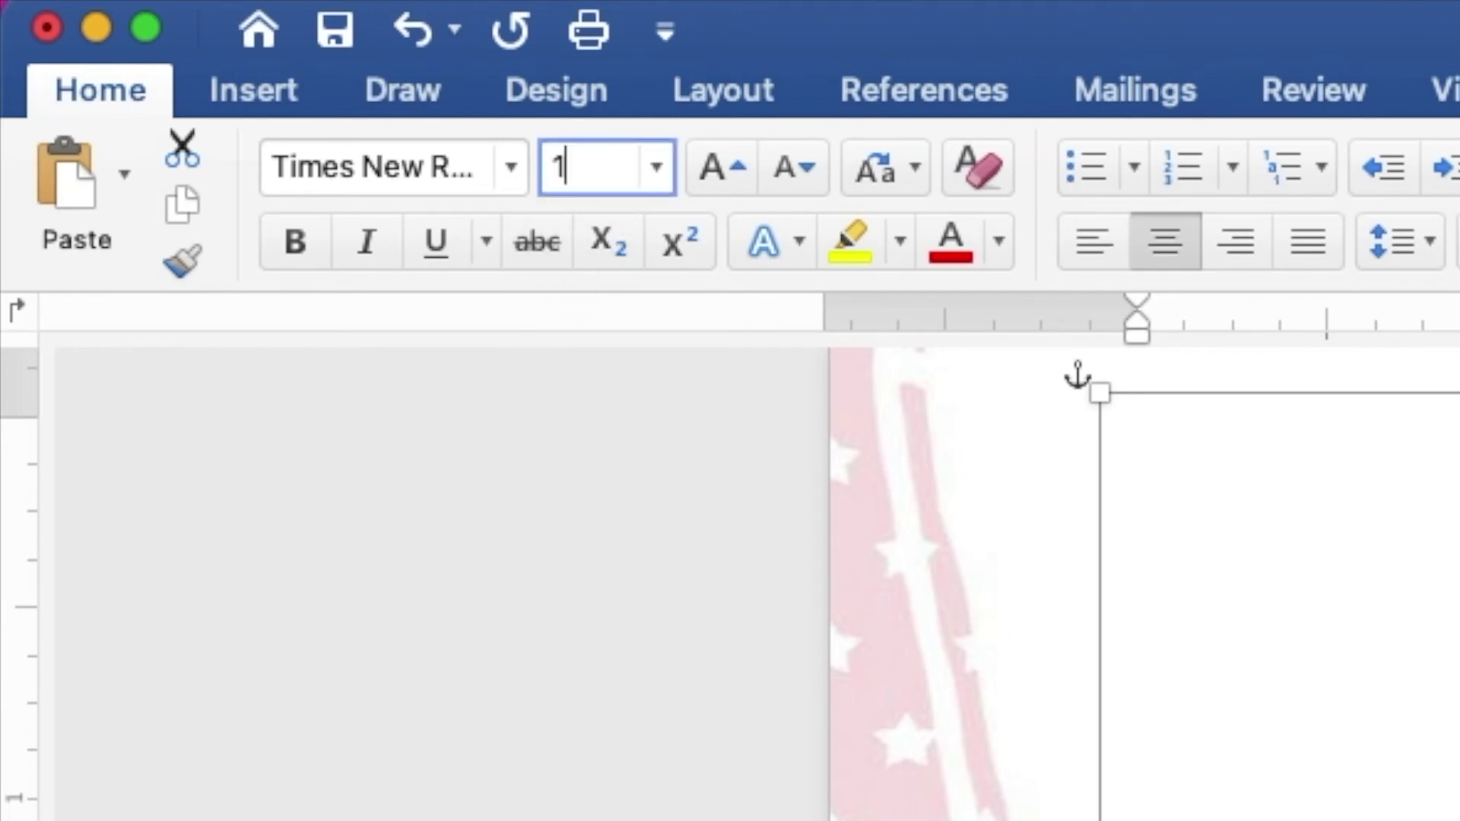
type("0")
key("Return")
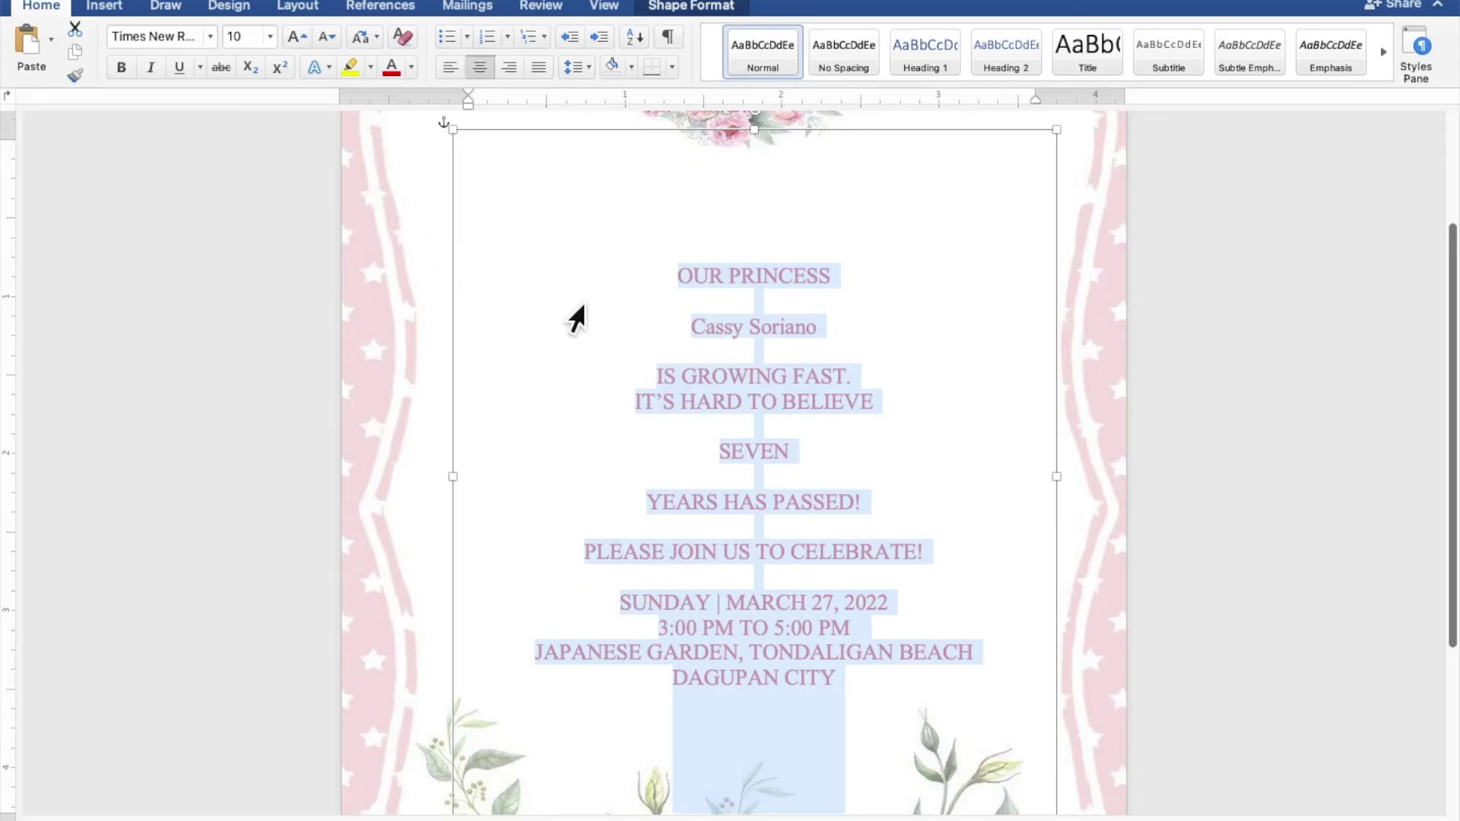
left_click(771, 331)
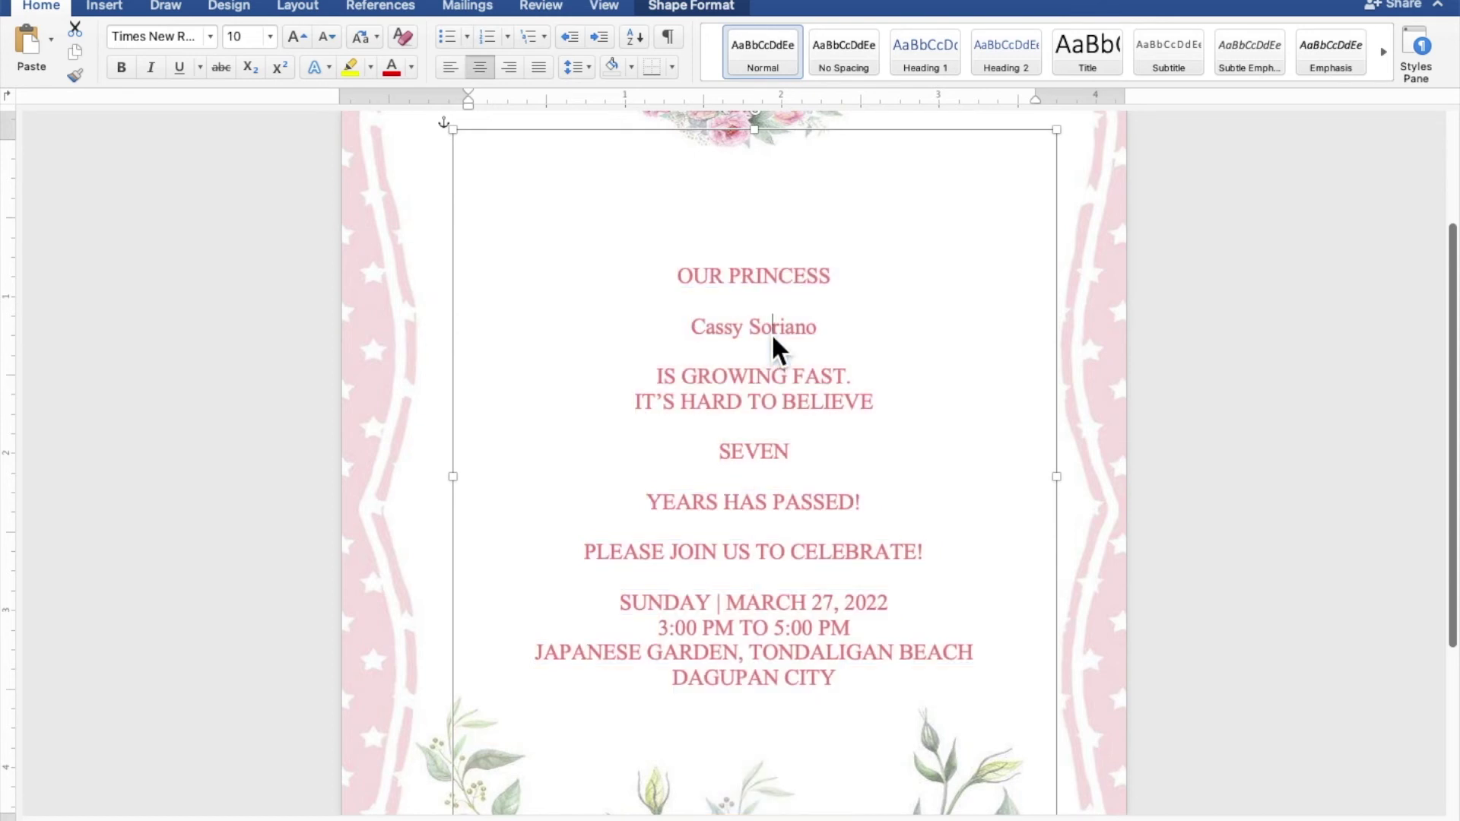
Format the celebrant's name line in the Ballpark script font at 40 pt
left_click_drag(817, 335, 718, 340)
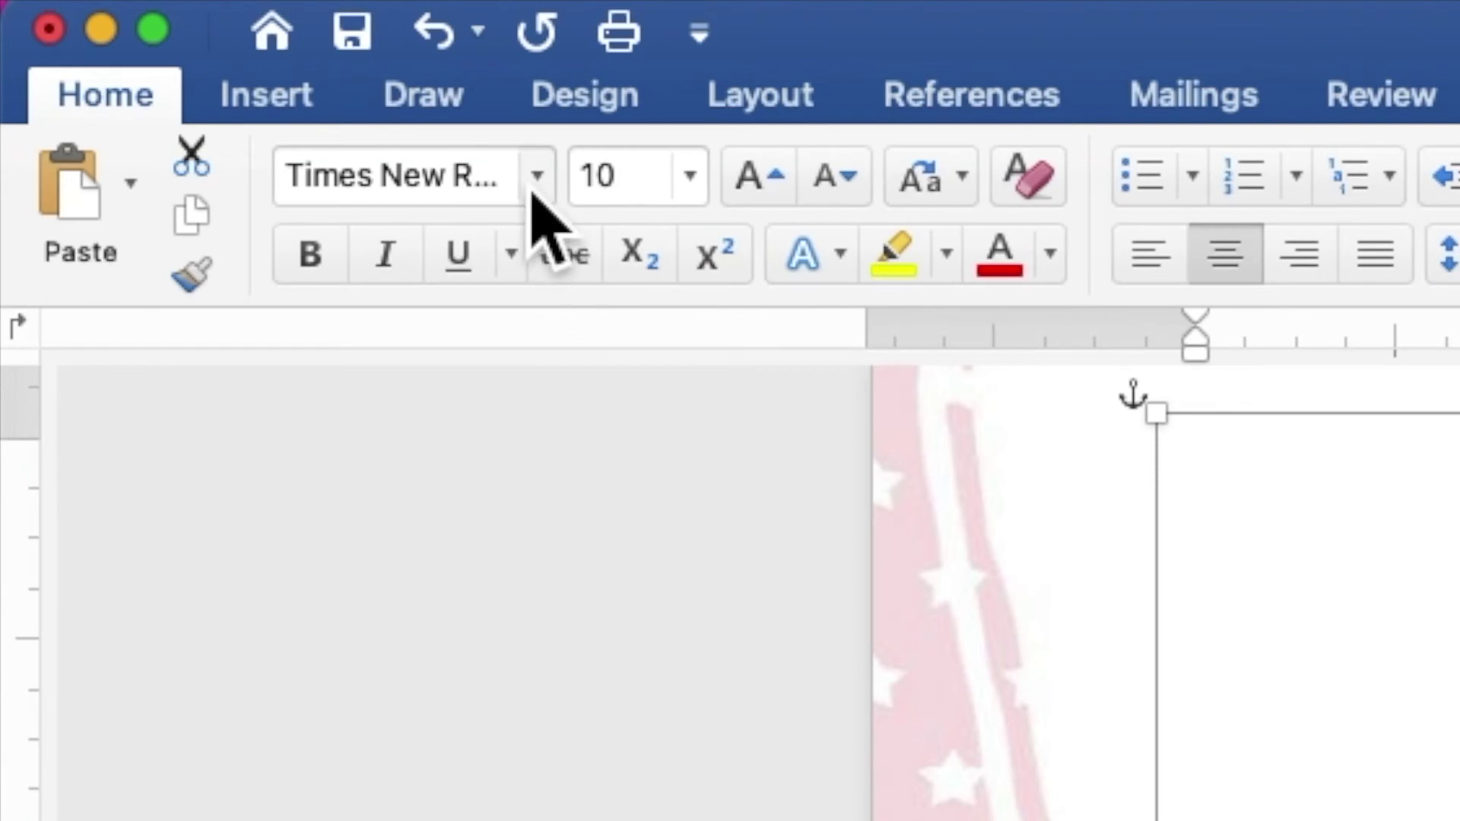
left_click(535, 183)
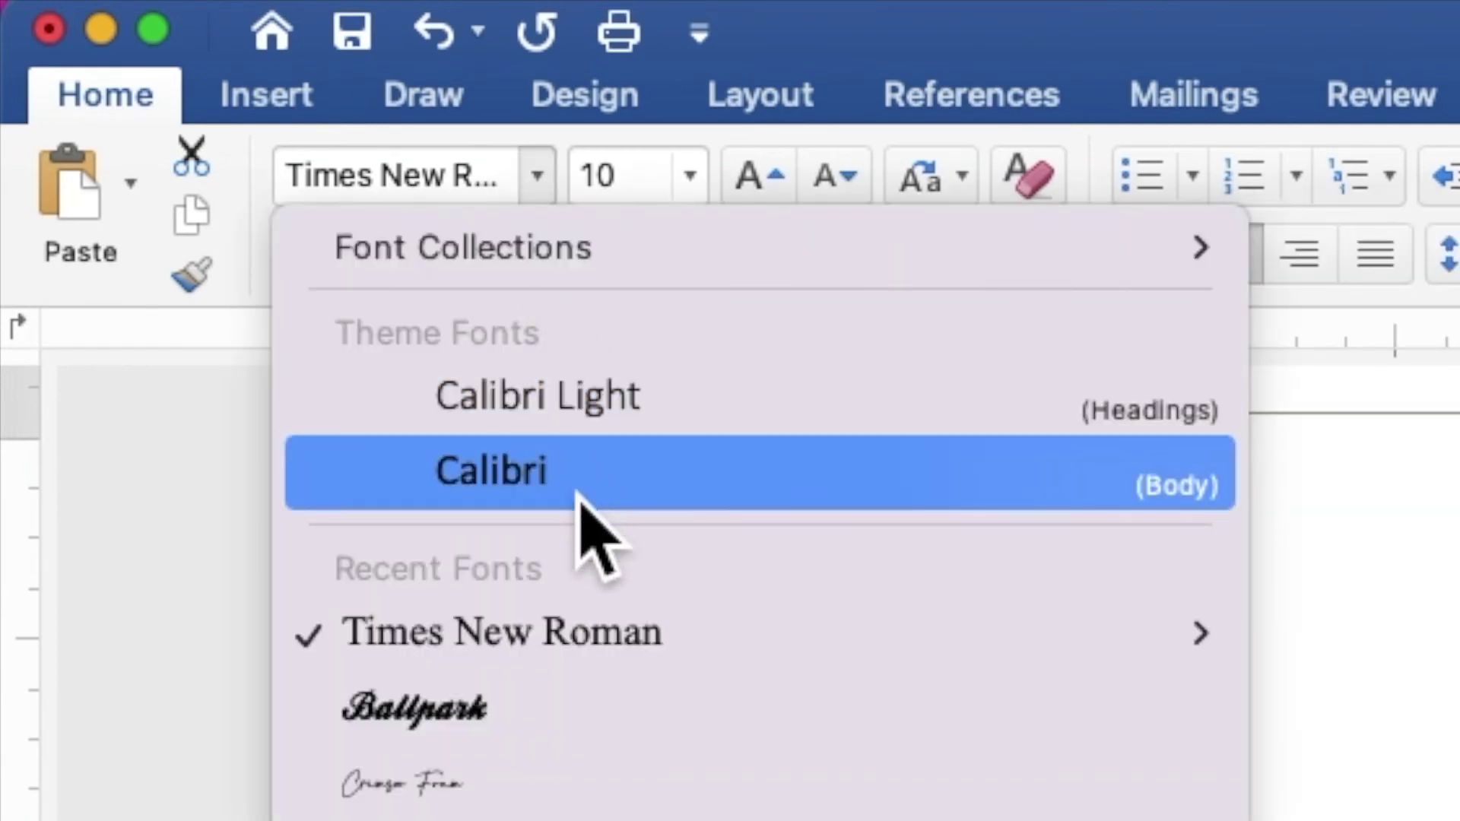
left_click(570, 711)
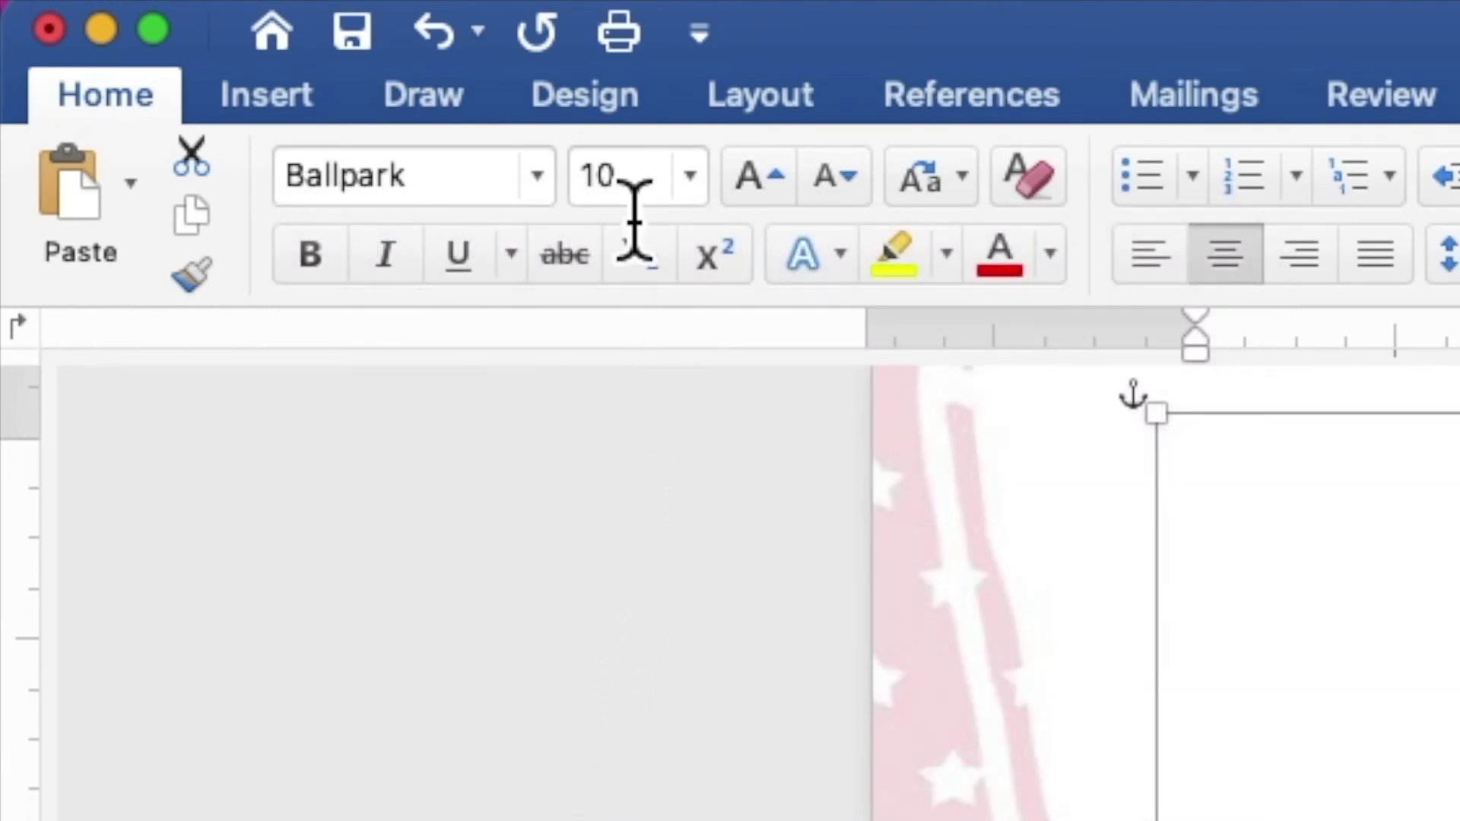
left_click(594, 191)
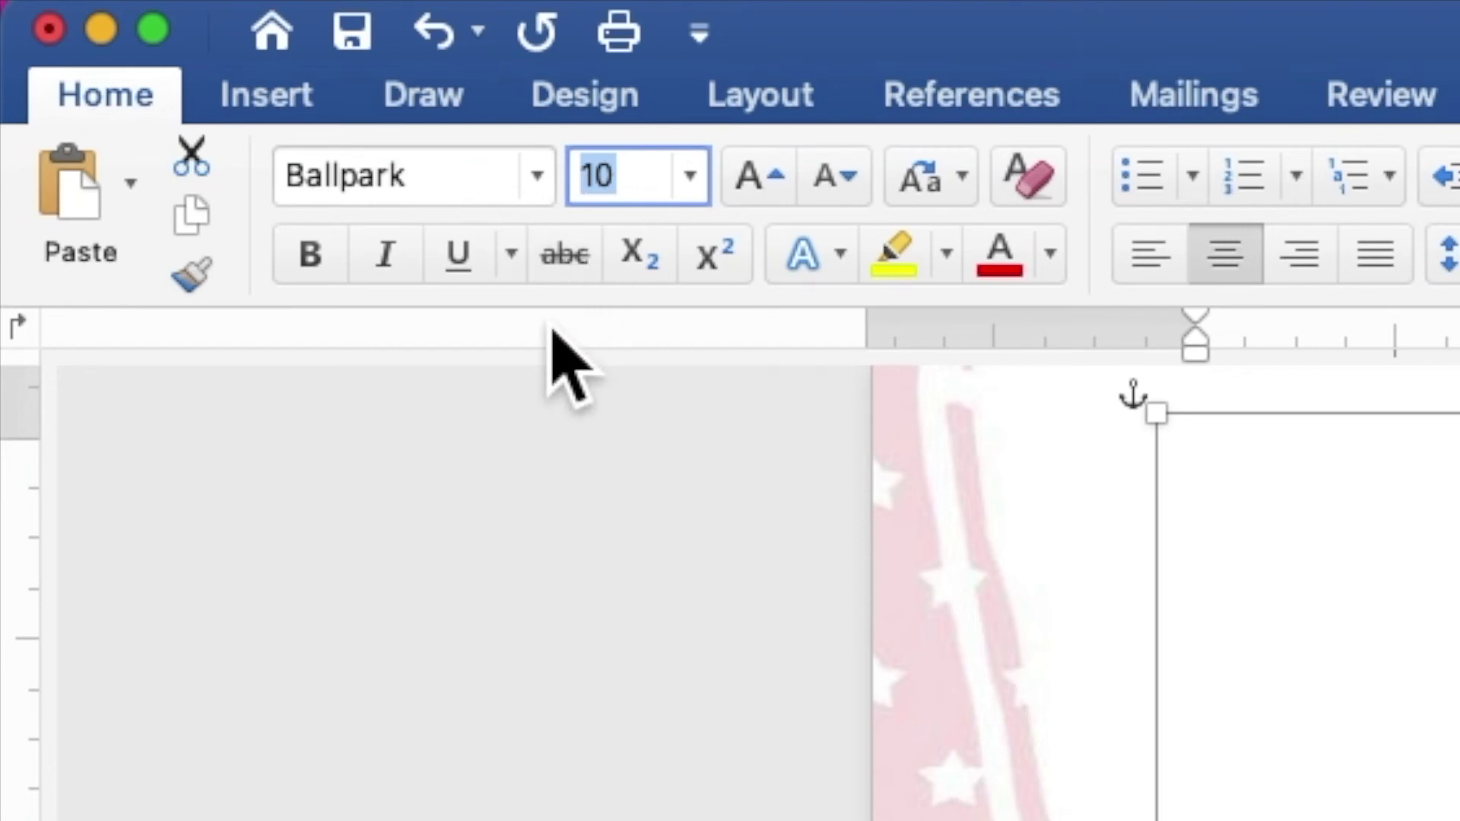
type("40")
key("Return")
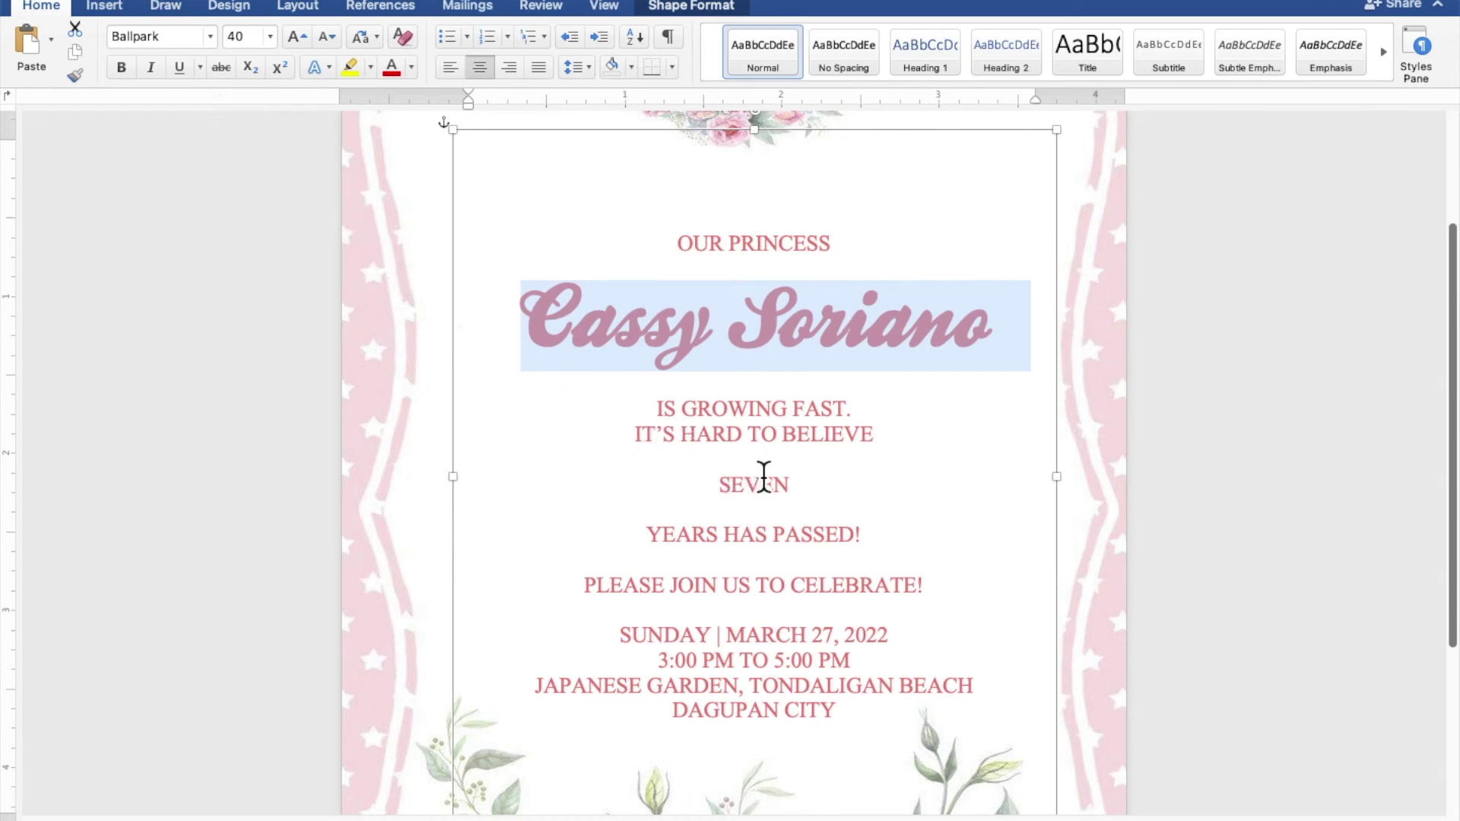
left_click(801, 493)
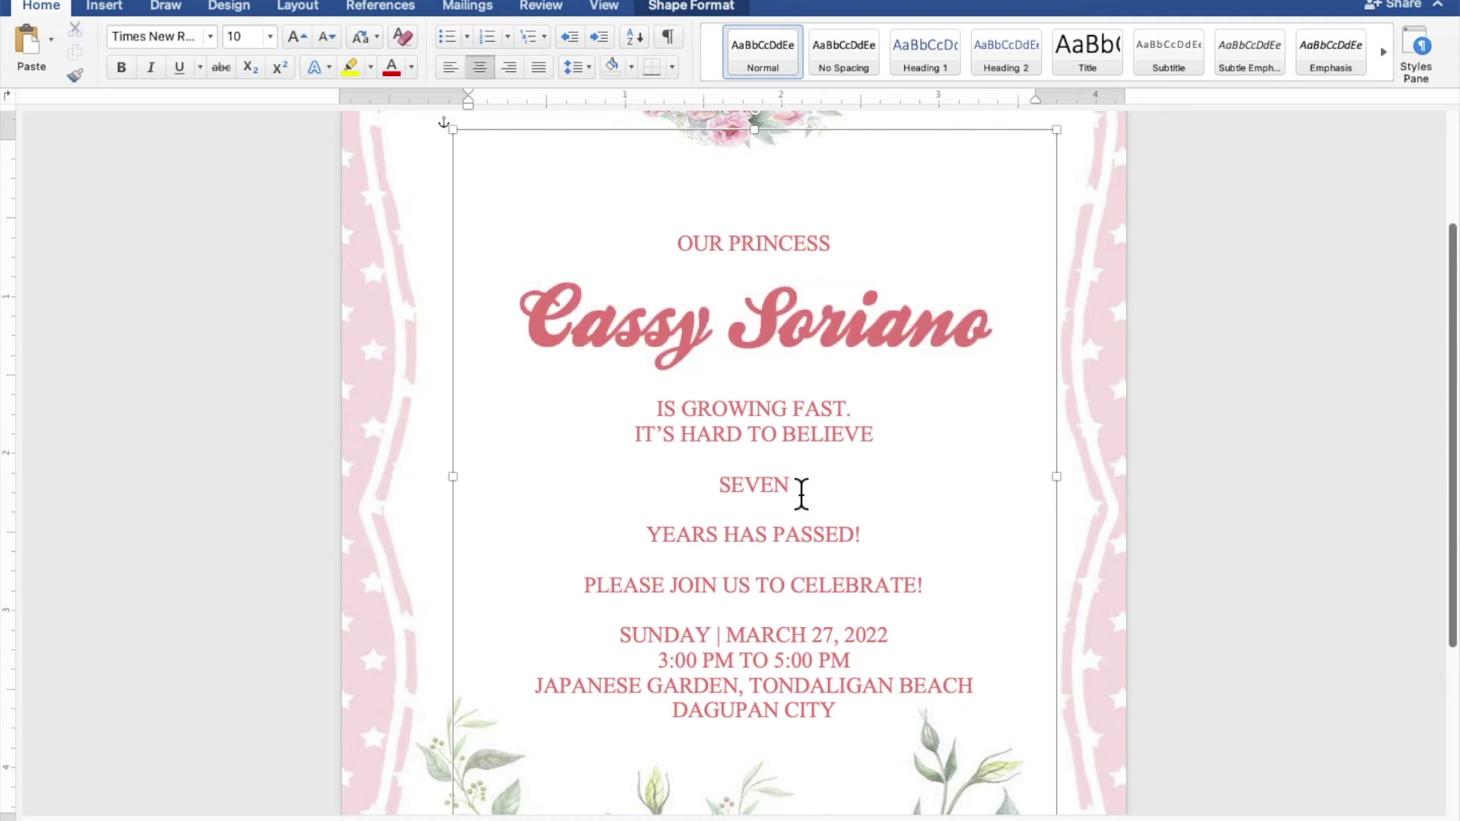
Resize the word SEVEN to 70 pt after first trying 80 pt
left_click_drag(793, 493, 726, 493)
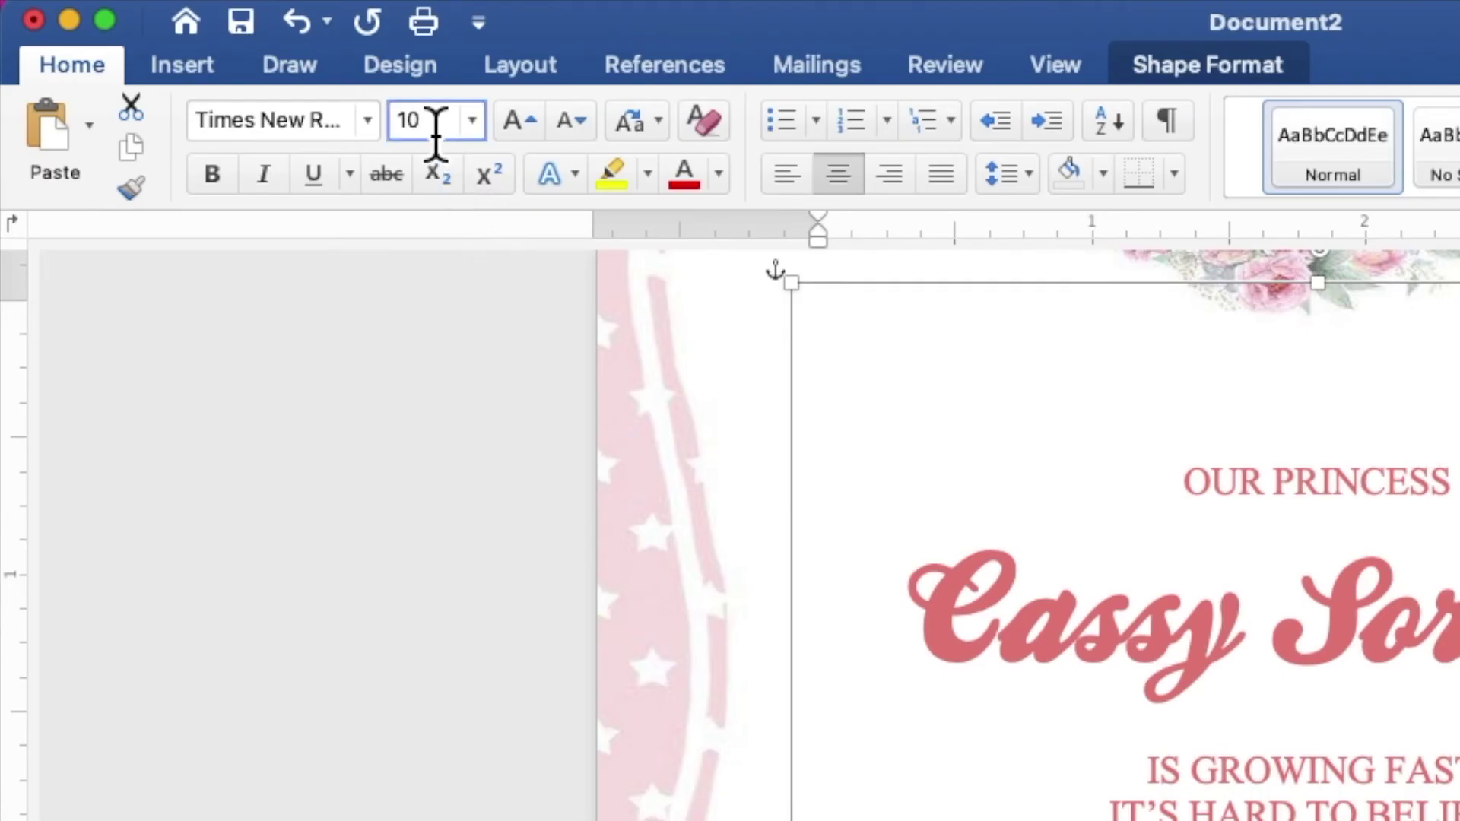
left_click(434, 125)
type("8")
key("Return")
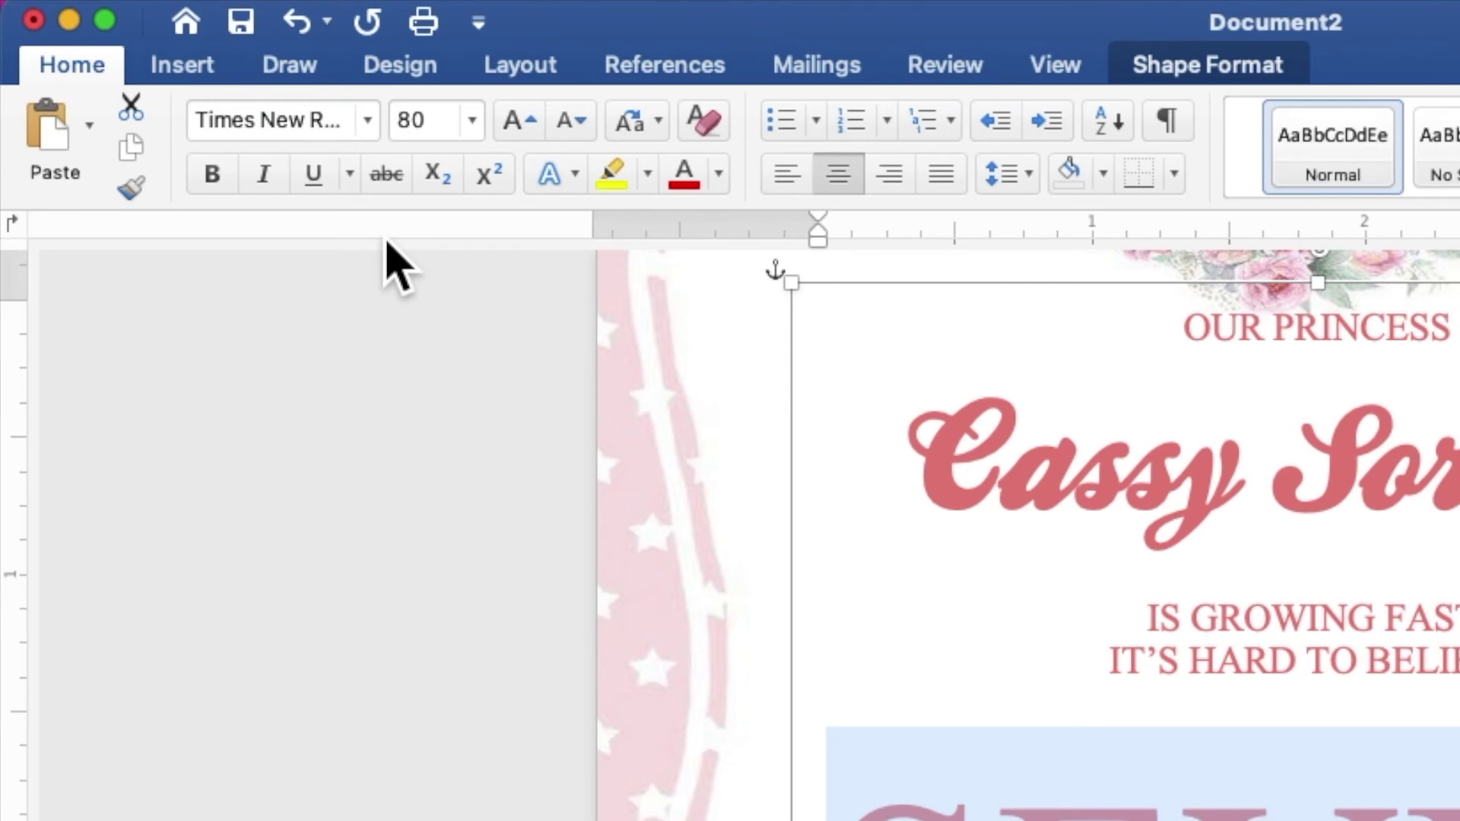
left_click(440, 126)
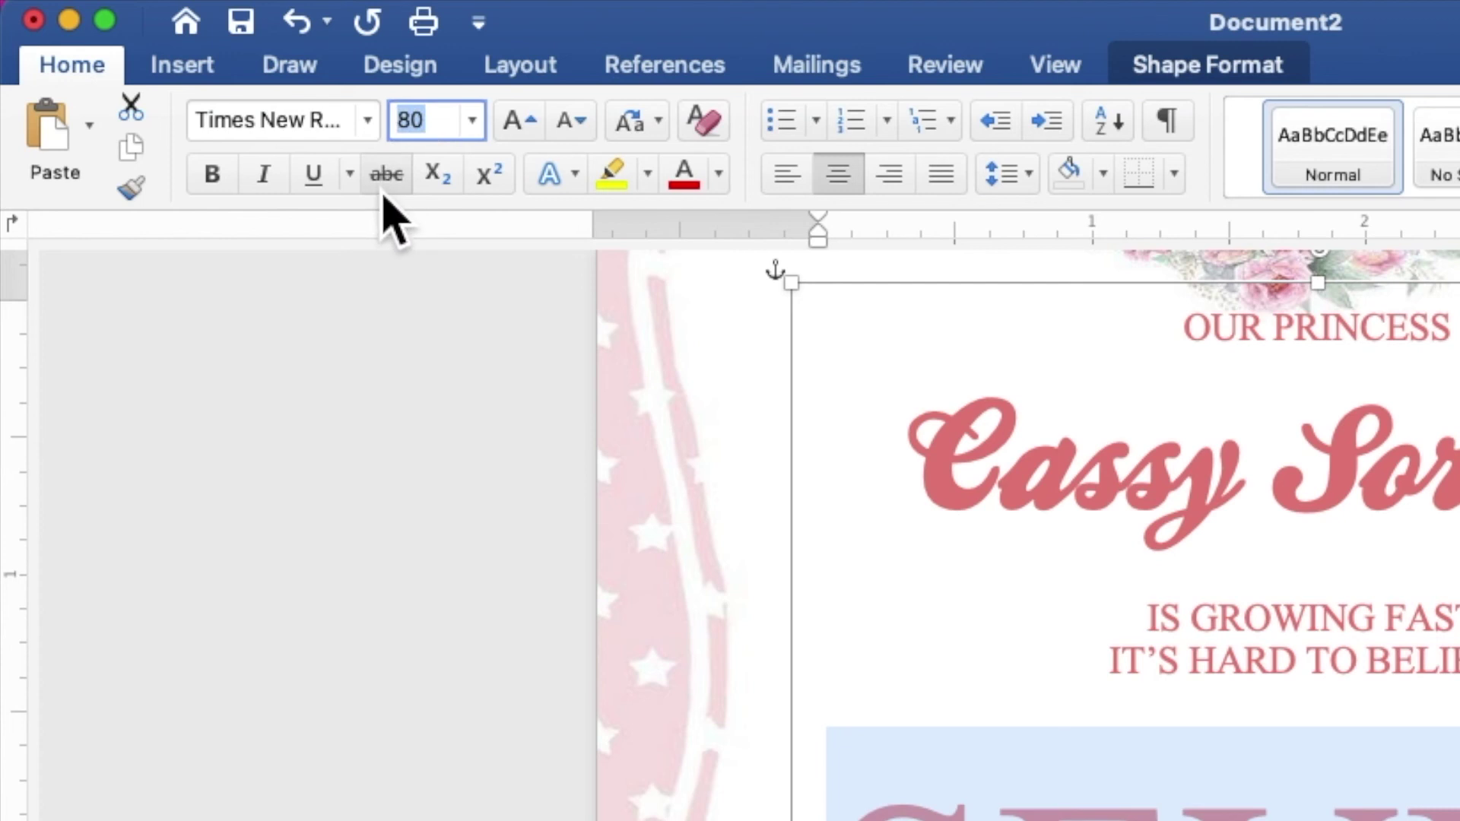
type("7")
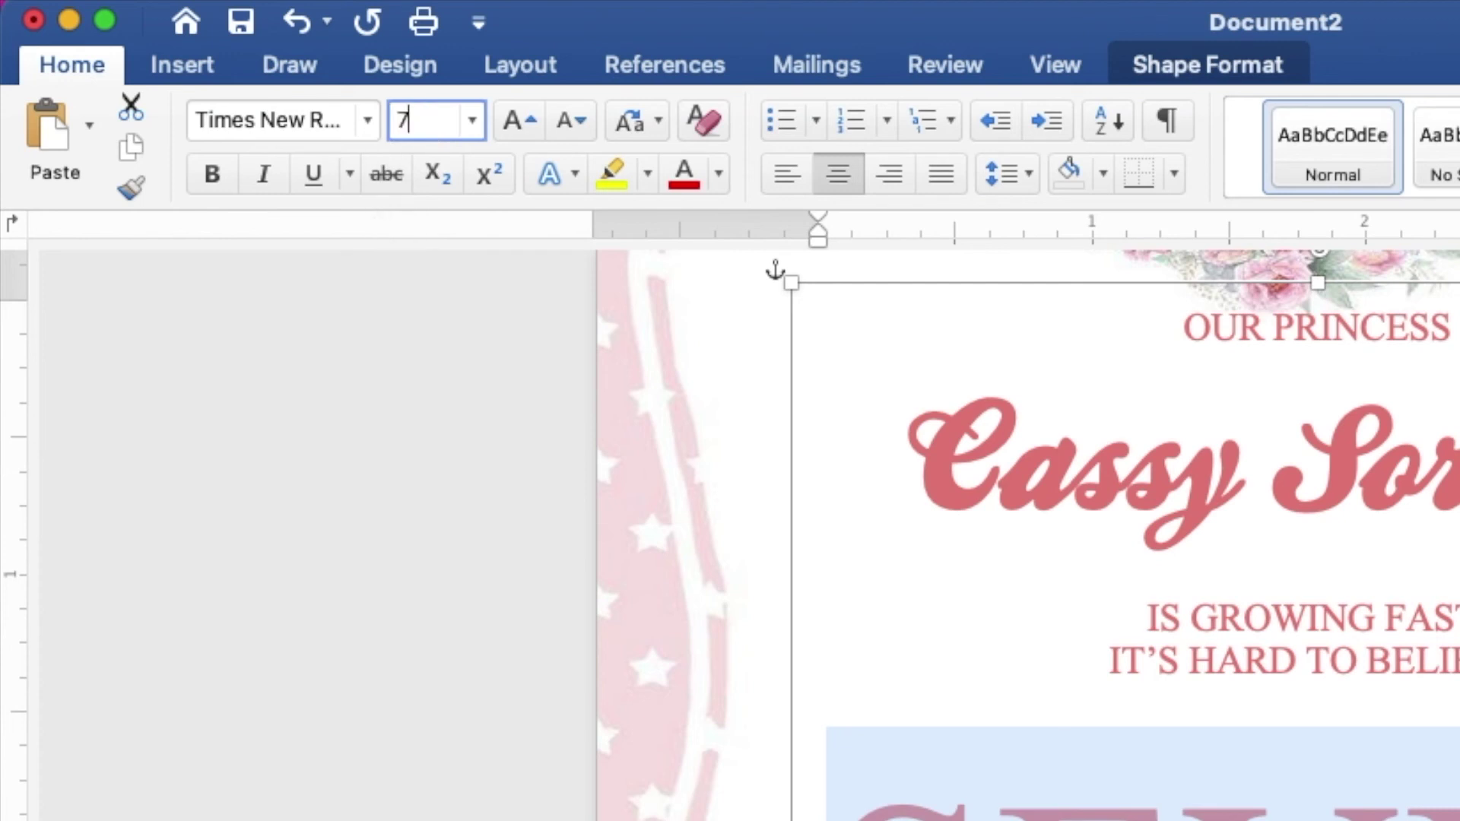
key("Return")
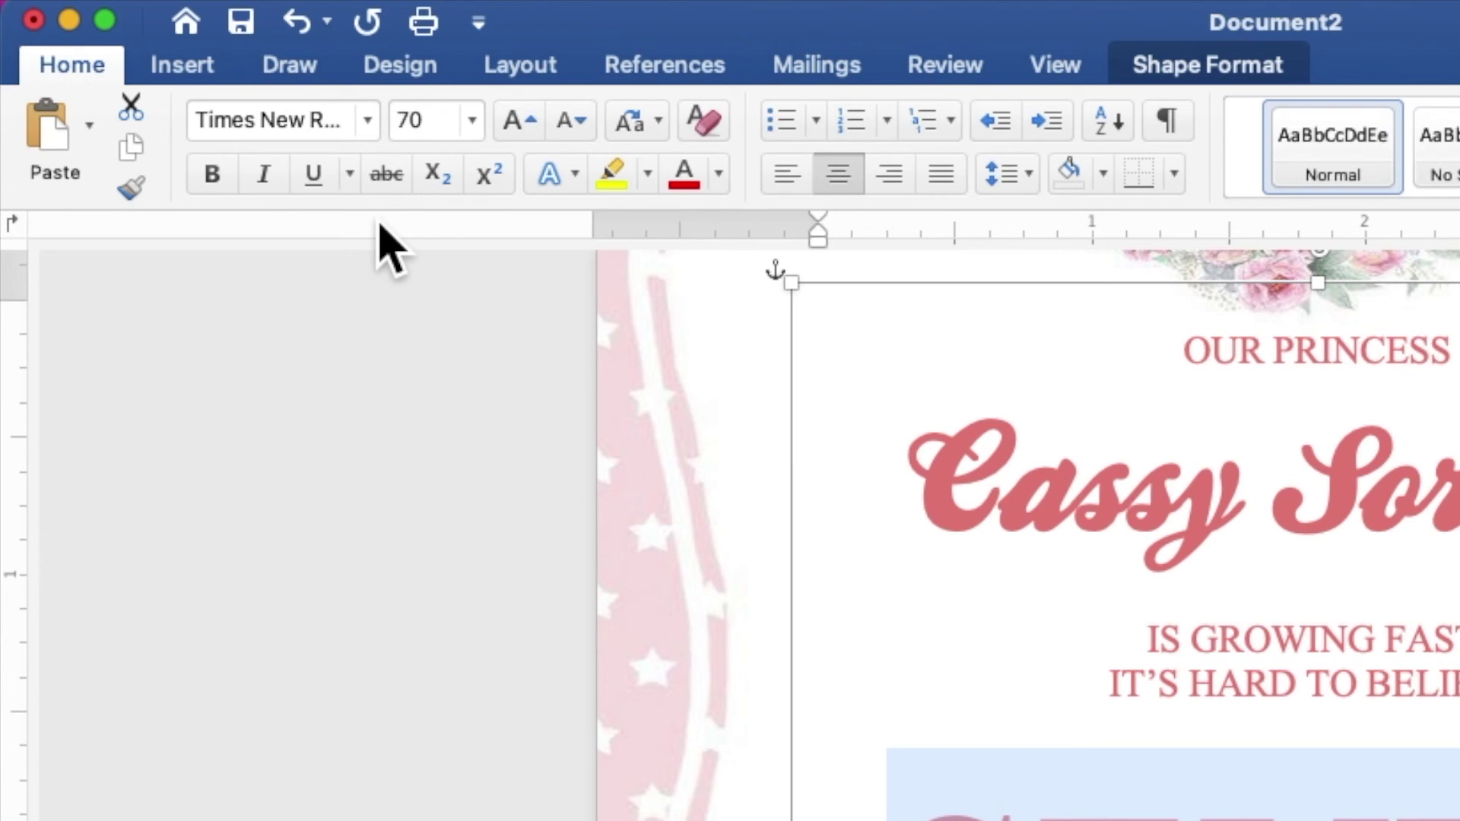
Make SEVEN bold and colour it with the gold recent font colour
left_click(212, 174)
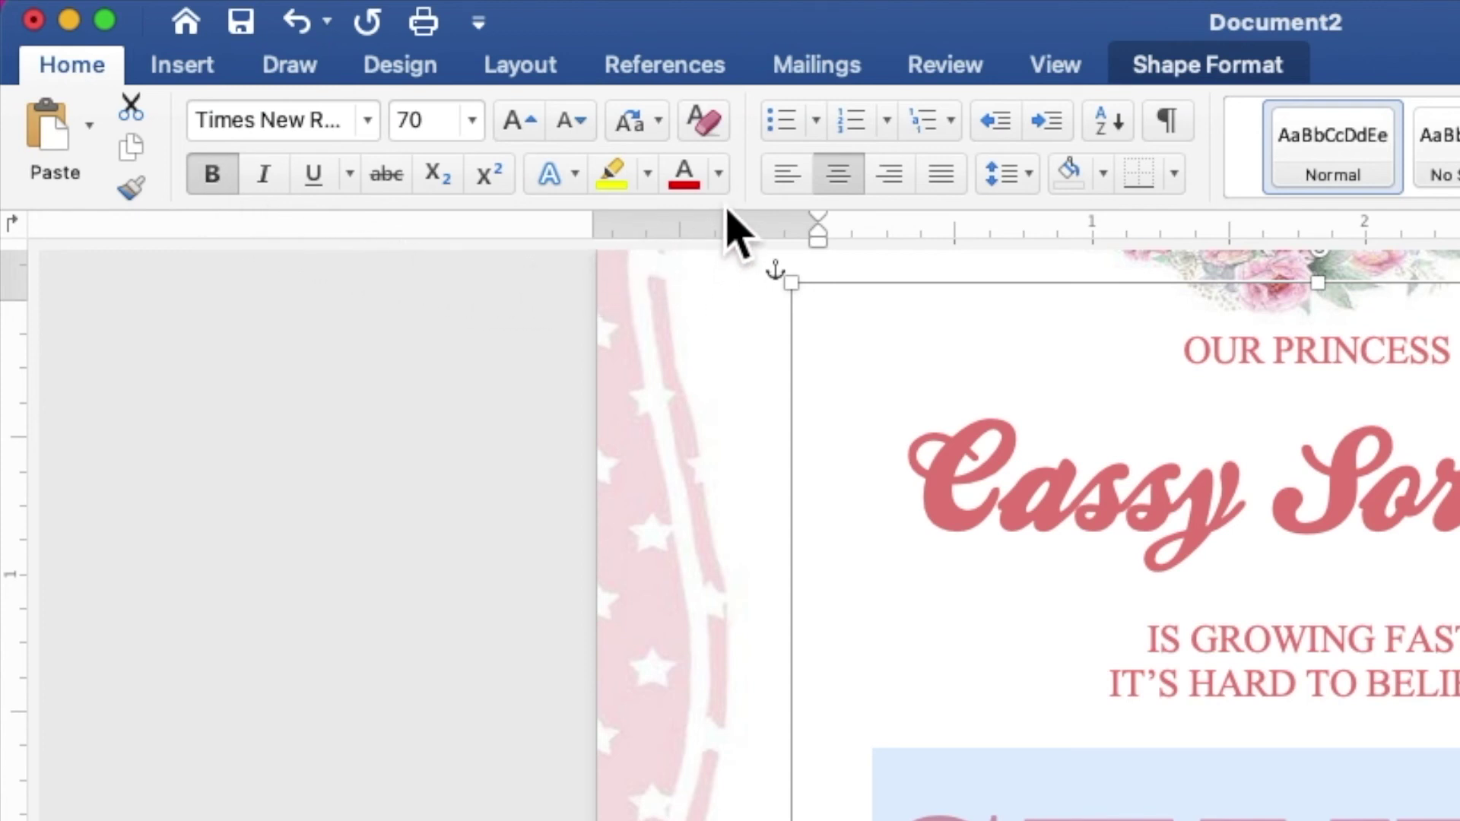
left_click(720, 178)
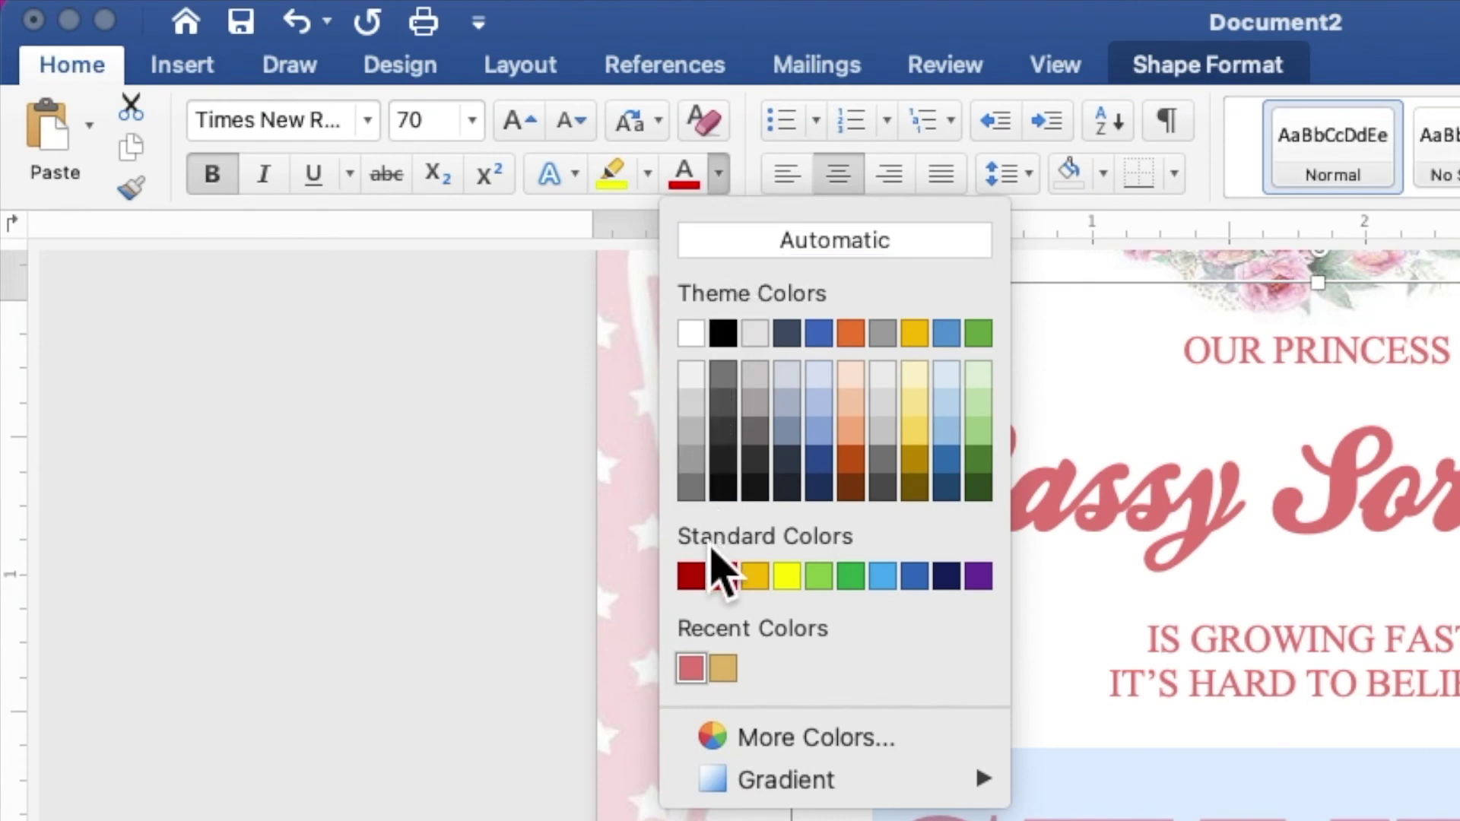
left_click(723, 669)
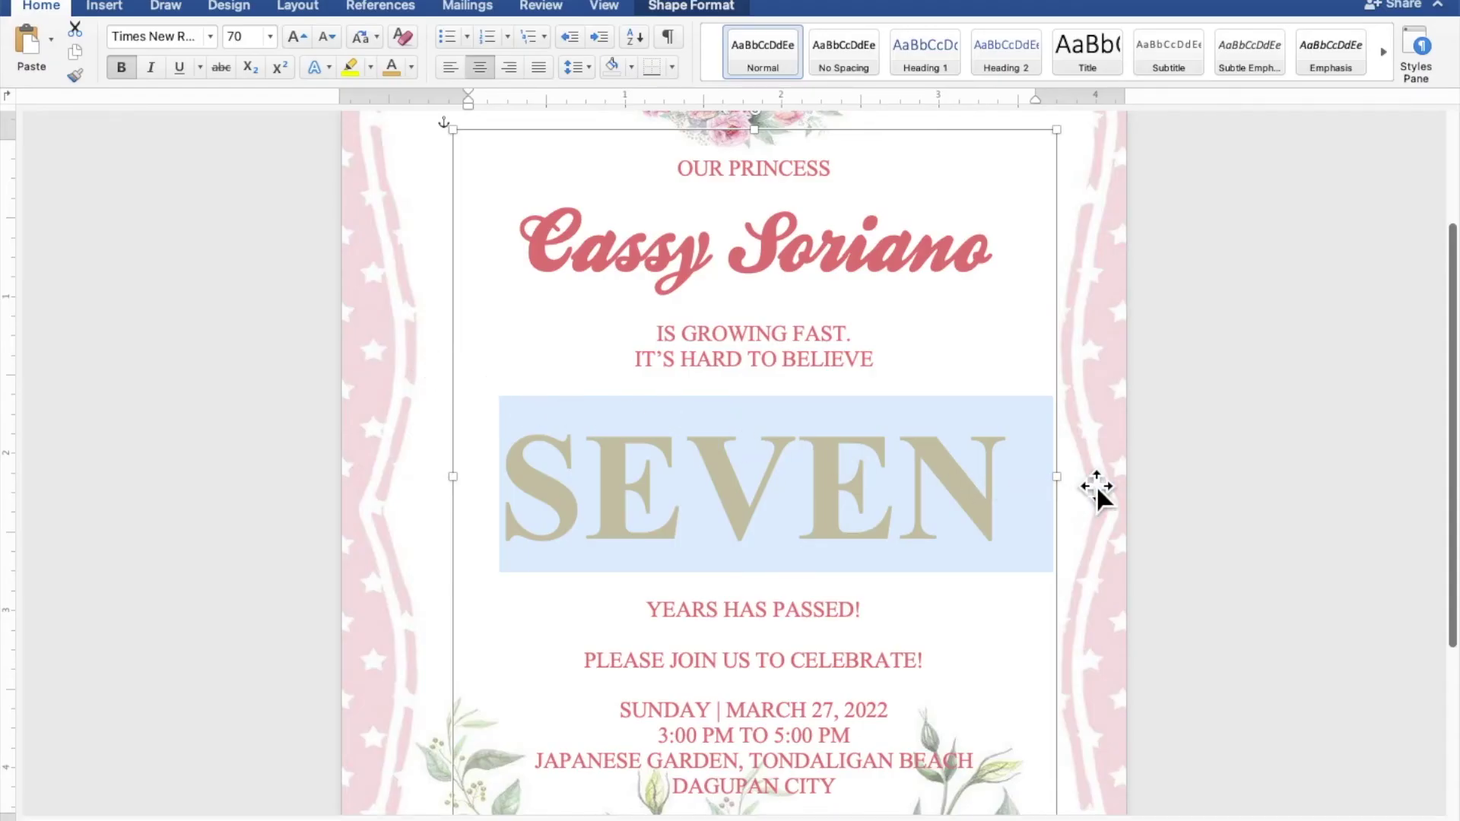
Drag the invitation text box slightly left, to about 0.61" from the page edge
scroll(1099, 487, "down", 3, "ctrl")
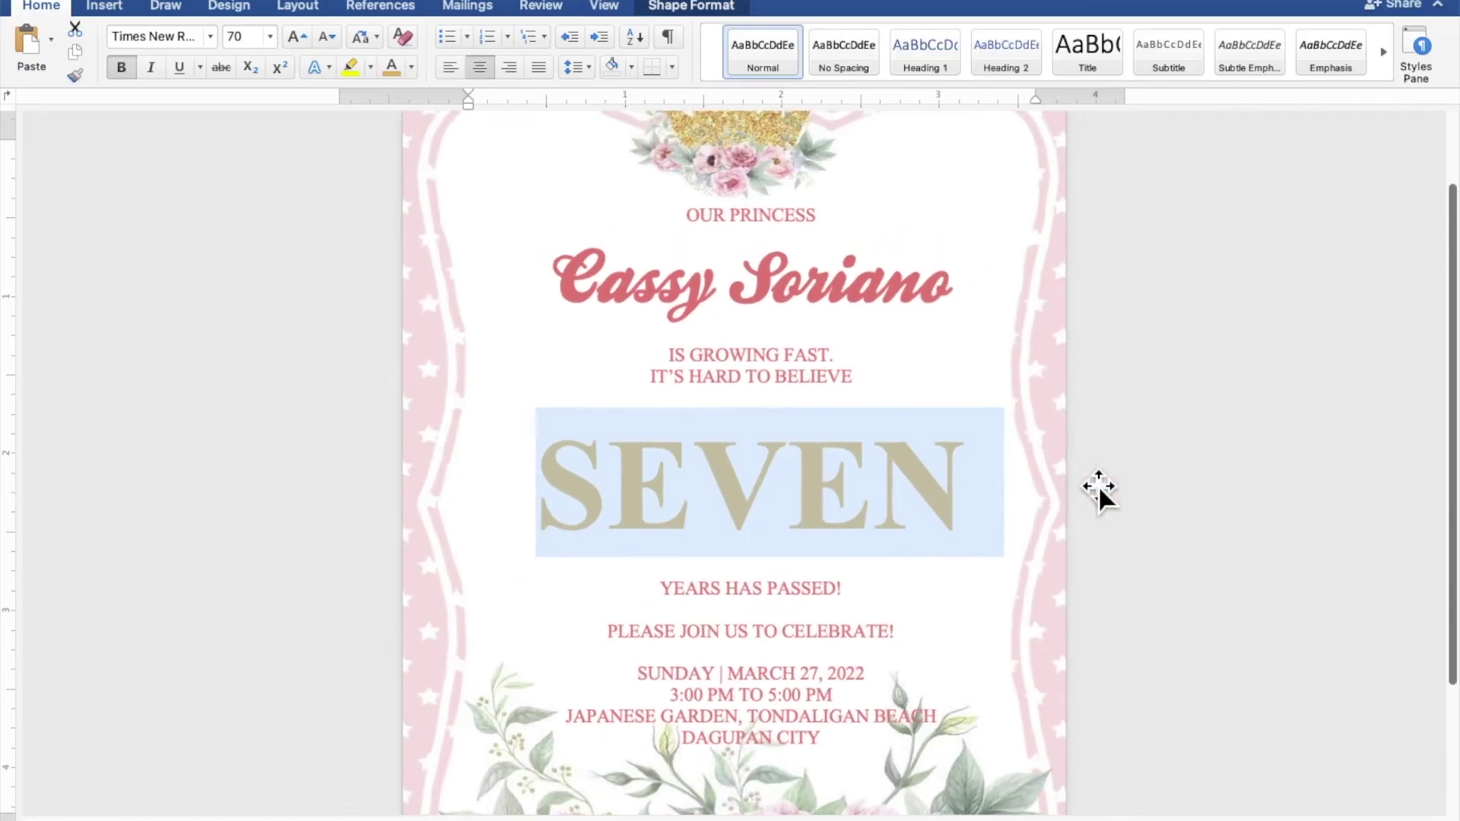
scroll(1098, 485, "down", 5, "ctrl")
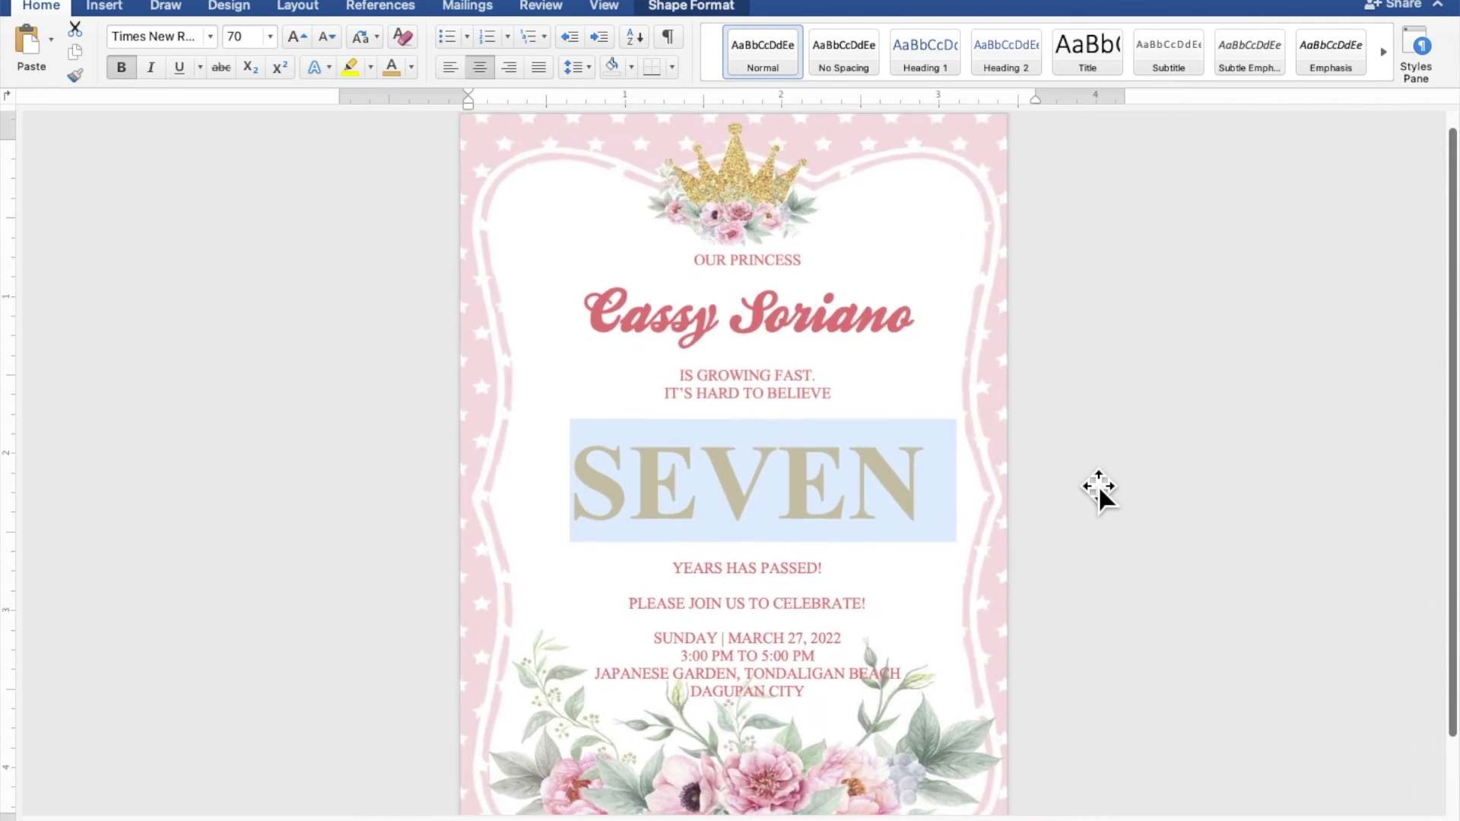
scroll(1097, 485, "down", 1, "ctrl")
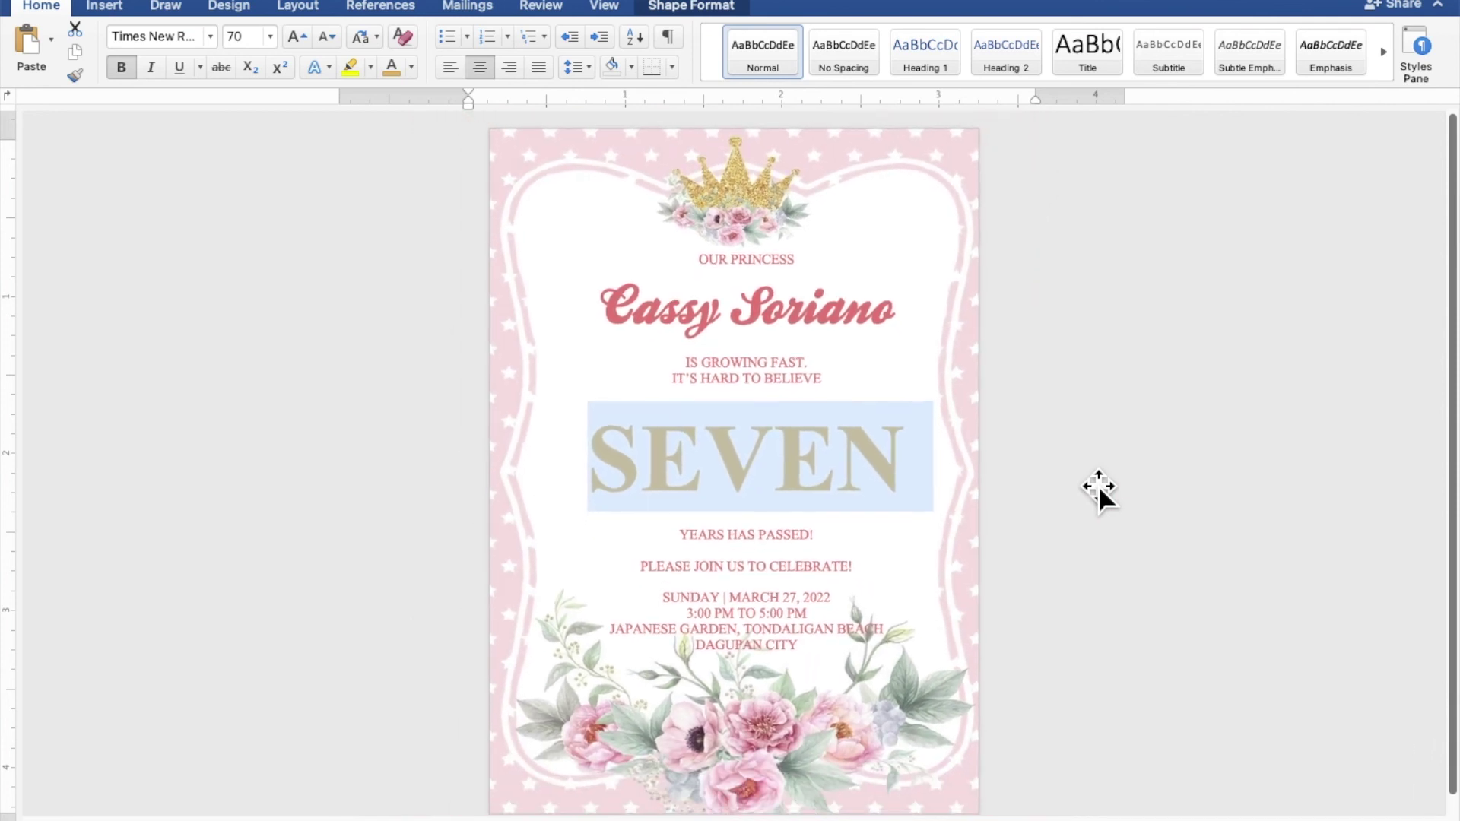
scroll(1097, 485, "down", 1, "ctrl")
scroll(1098, 485, "down", 1, "ctrl")
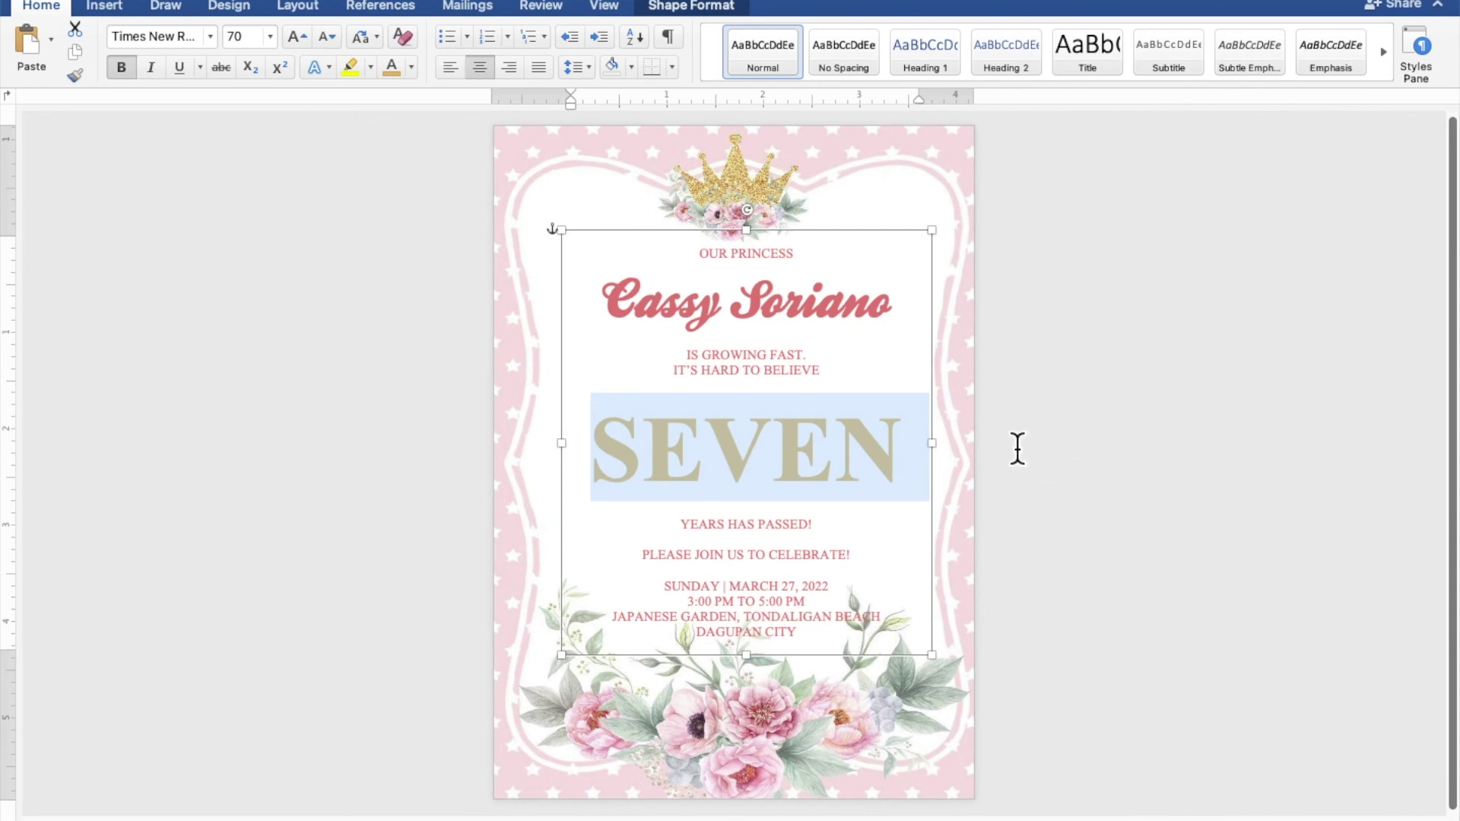
left_click(886, 247)
left_click_drag(888, 249, 880, 252)
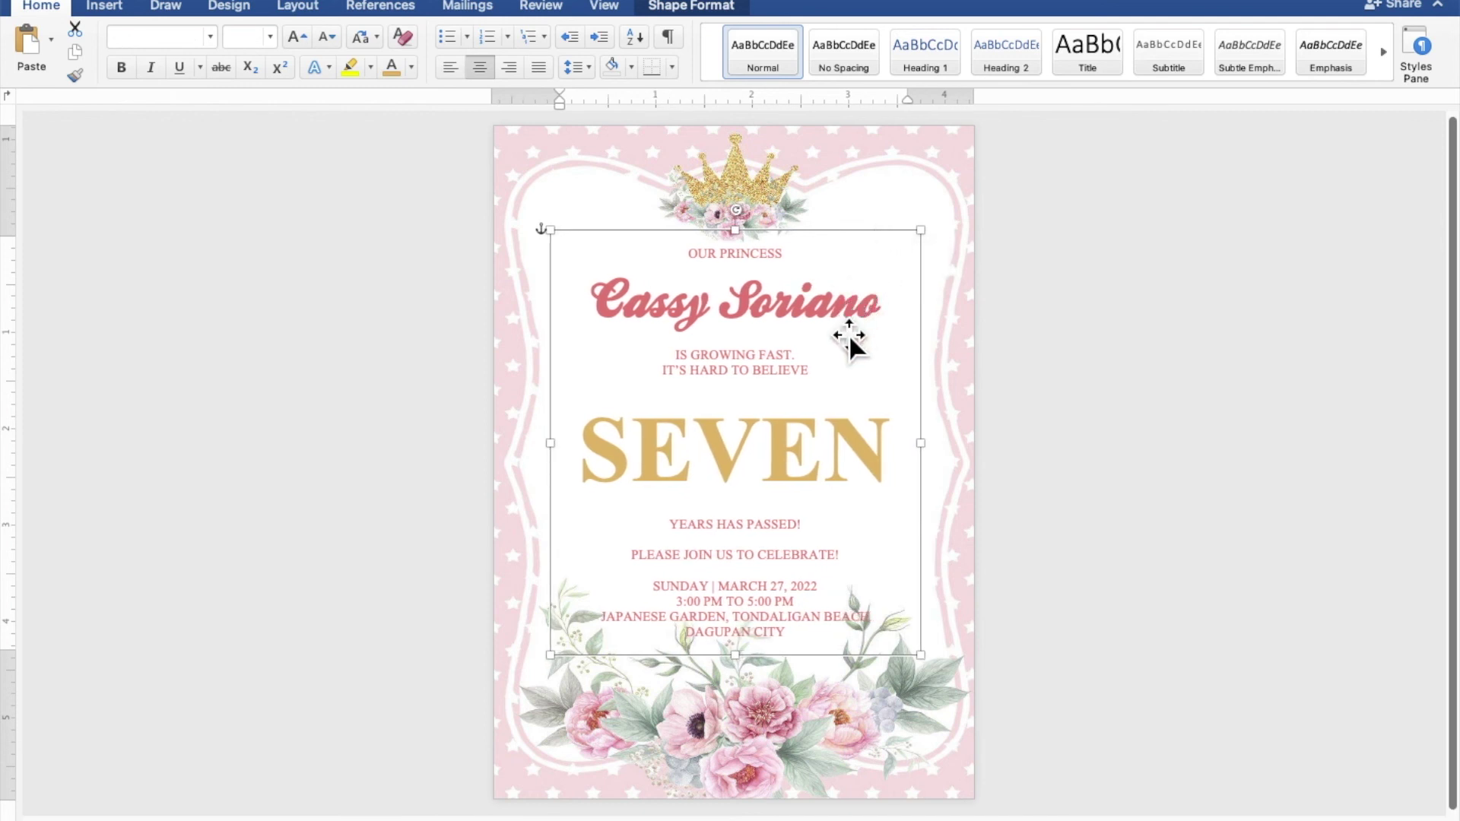
left_click(827, 405)
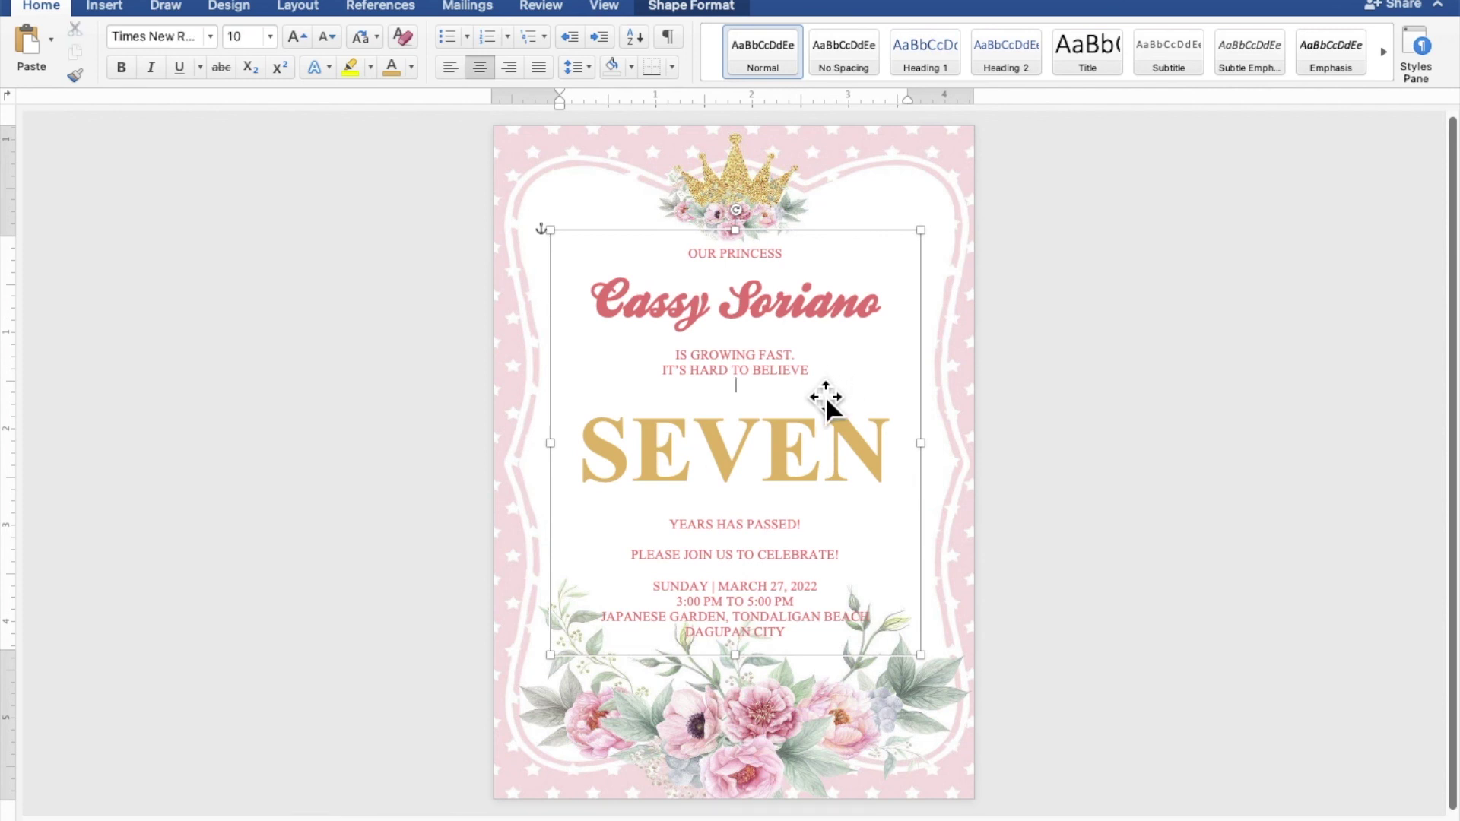
Delete the empty lines directly above and below SEVEN
key("BackSpace")
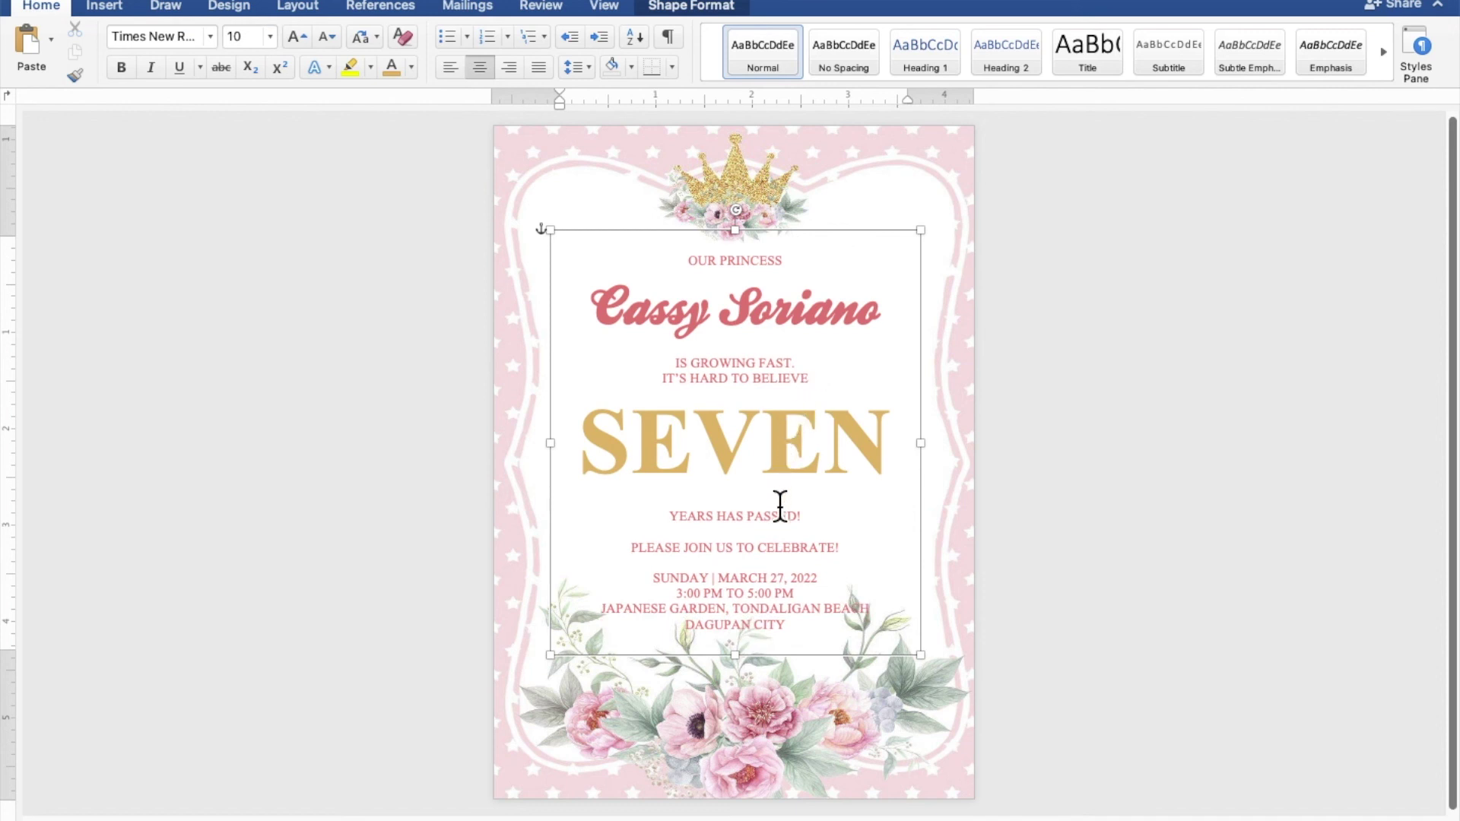
left_click(779, 502)
key("BackSpace")
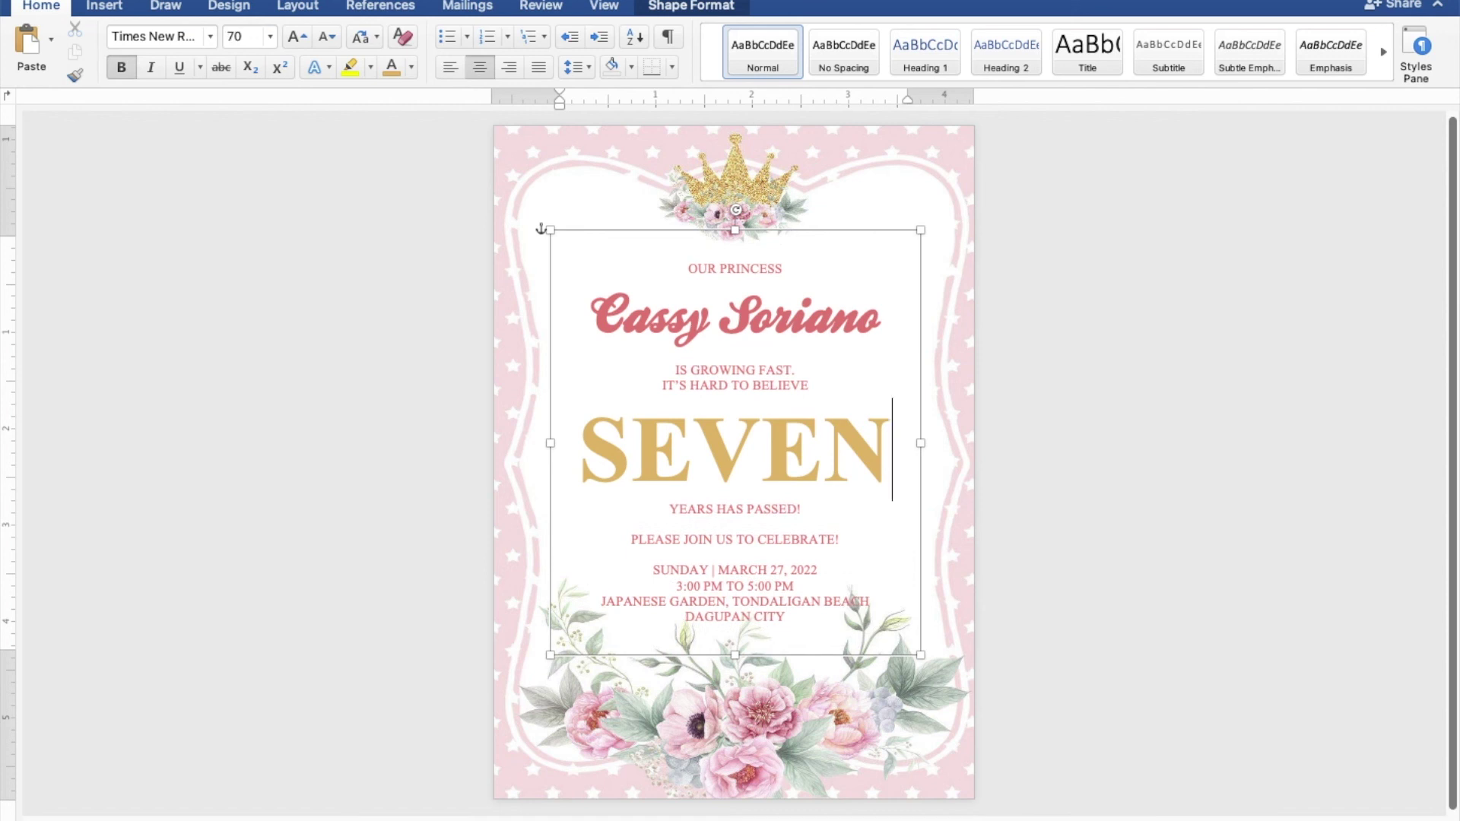
Nudge the whole text box slightly up and to the left
left_click(783, 245)
key("Up")
key("Up")
key("Up")
key("Up")
key("Up")
key("Left")
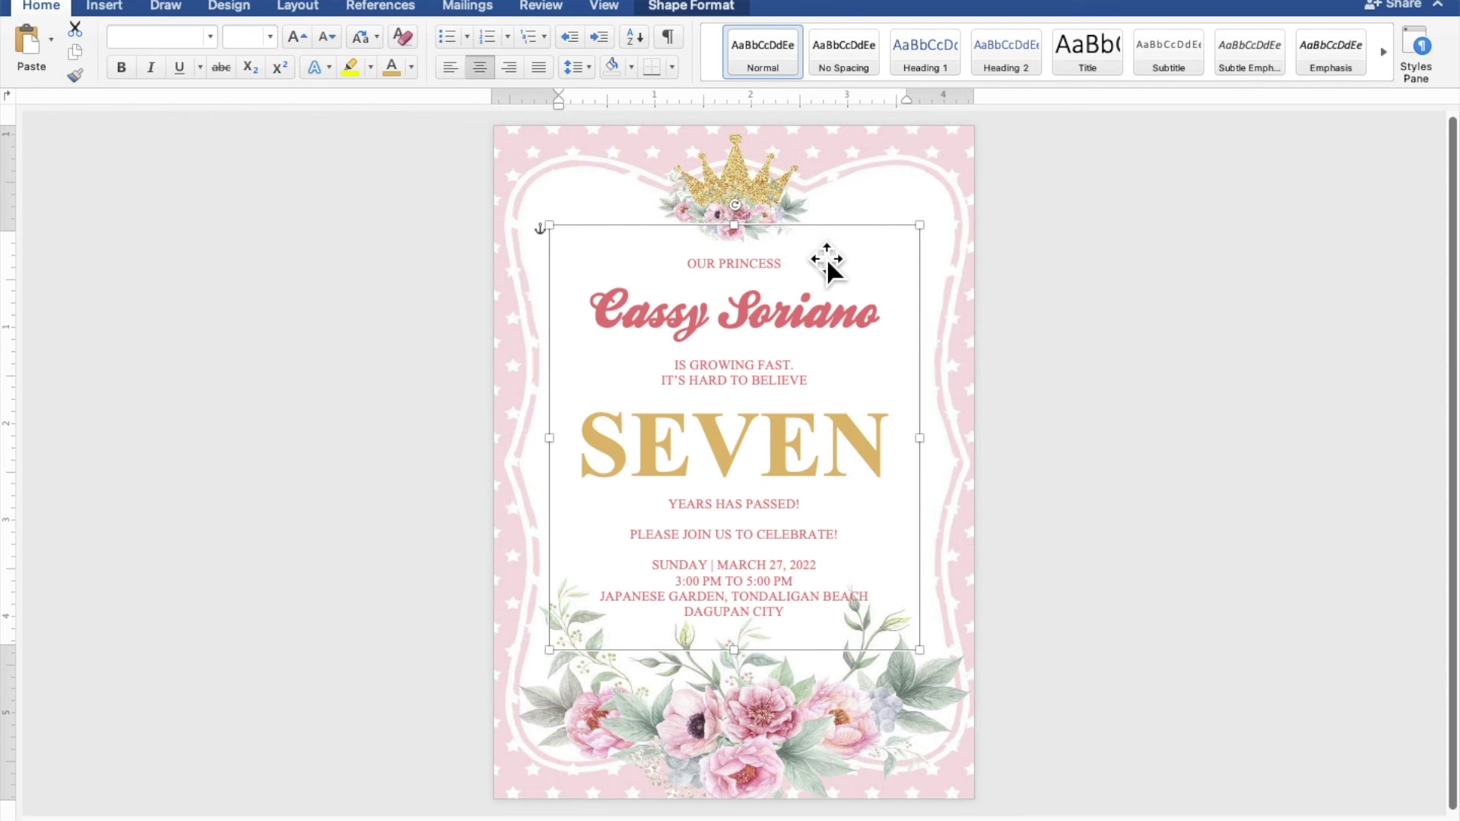
left_click(1153, 343)
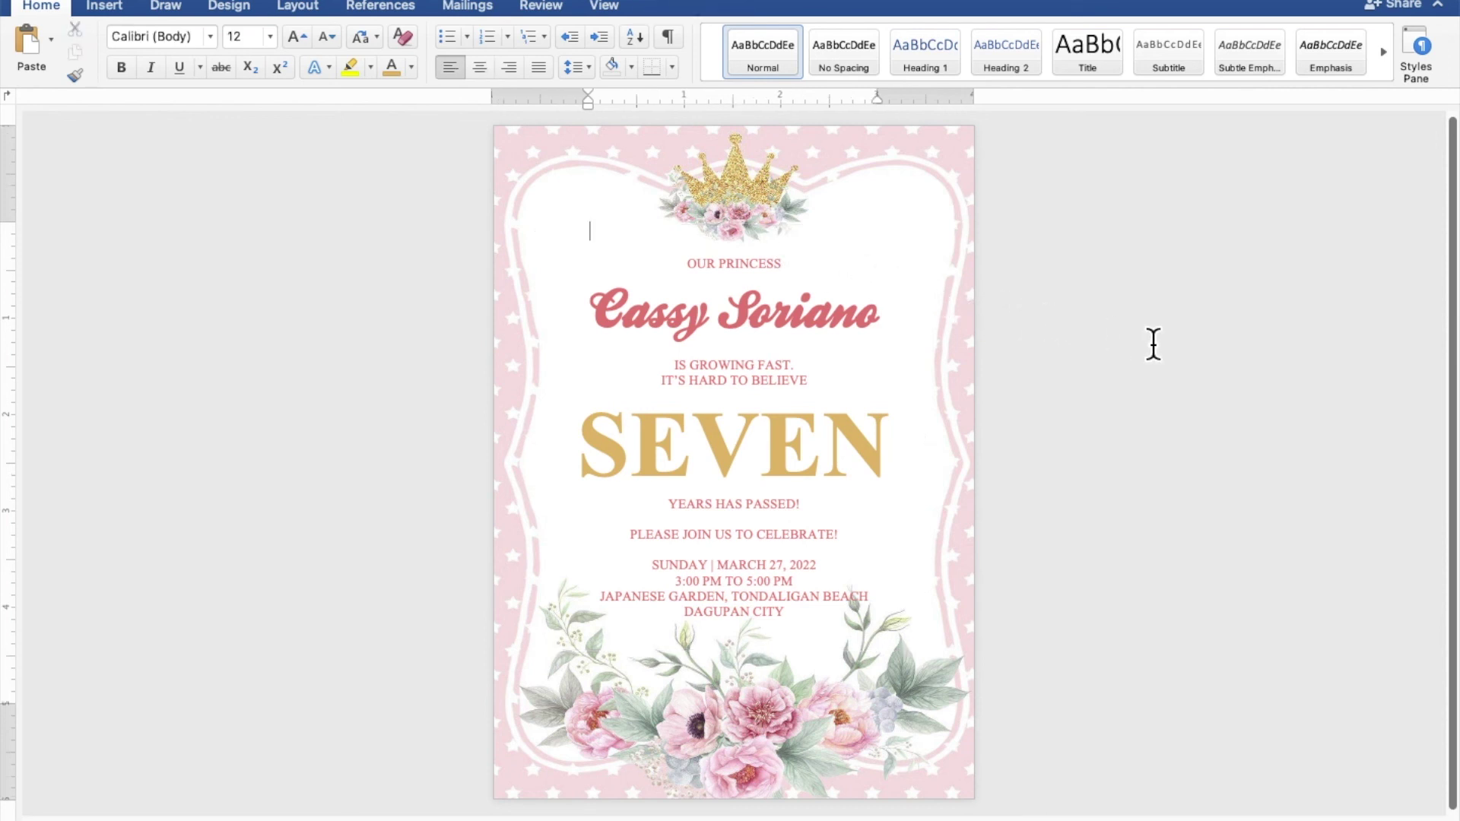